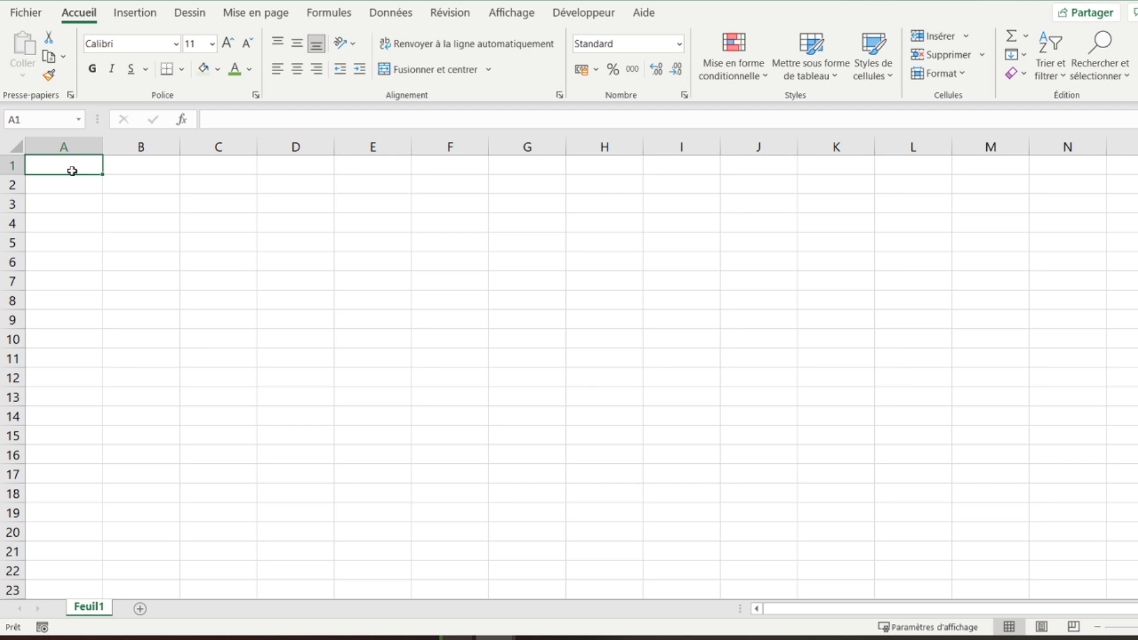
# Enter the title "Inventaire" in cell A1 and merge and centre it across A1:C2
pyautogui.write('Inventaire')
pyautogui.press('Return')
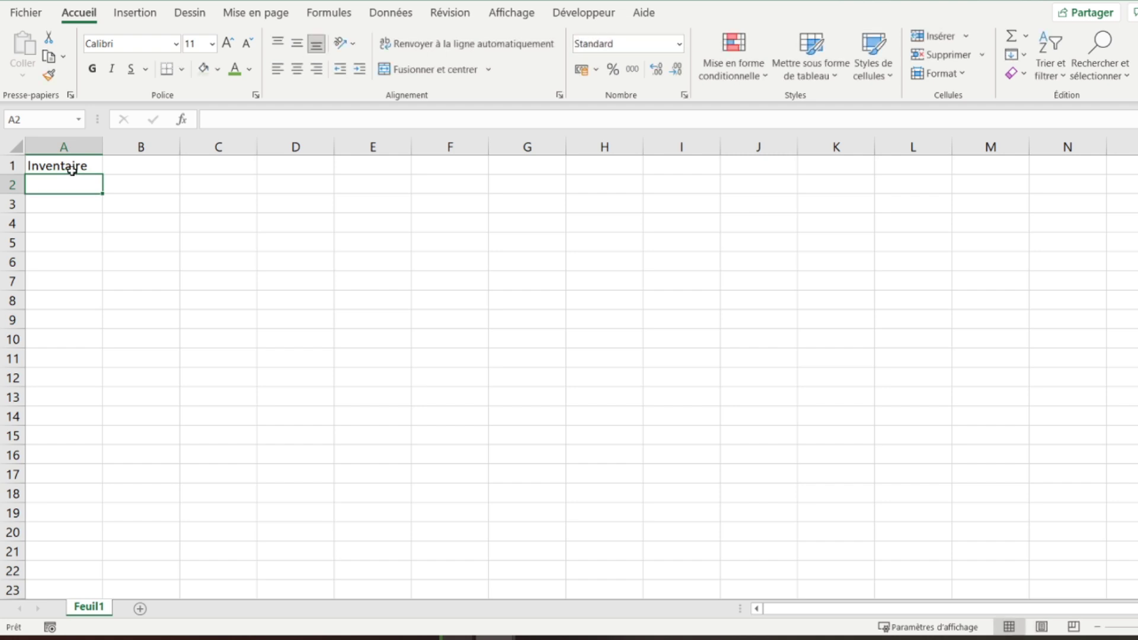
pyautogui.moveTo(66, 169); pyautogui.dragTo(198, 190)
pyautogui.click(439, 70)
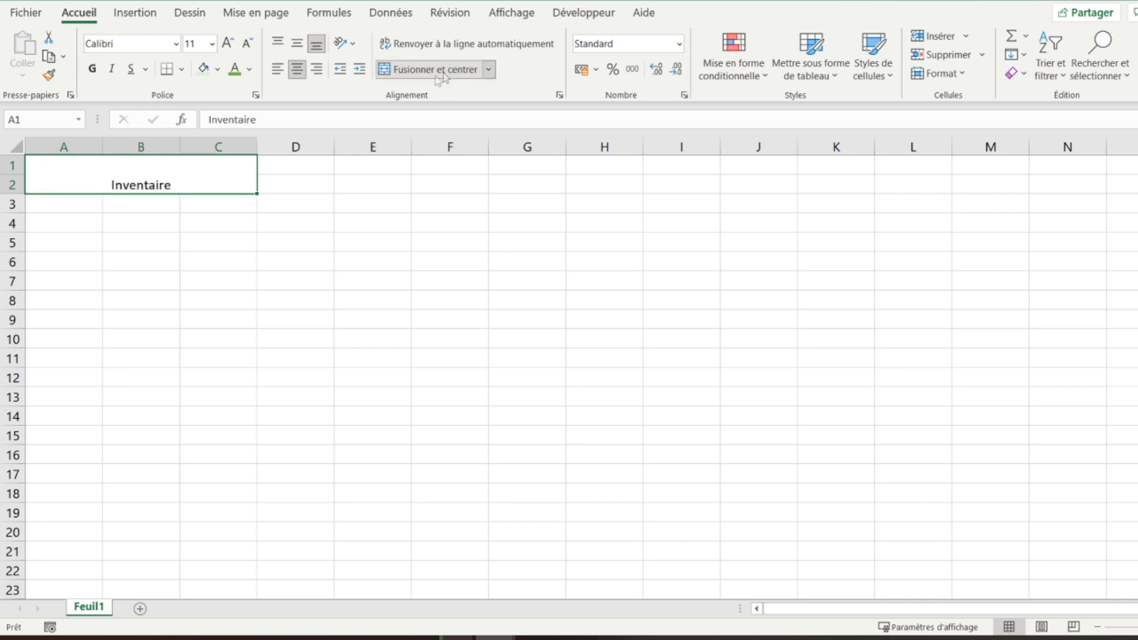
# Make the "Inventaire" title green and bold, and enlarge its font size to 26
pyautogui.click(235, 69)
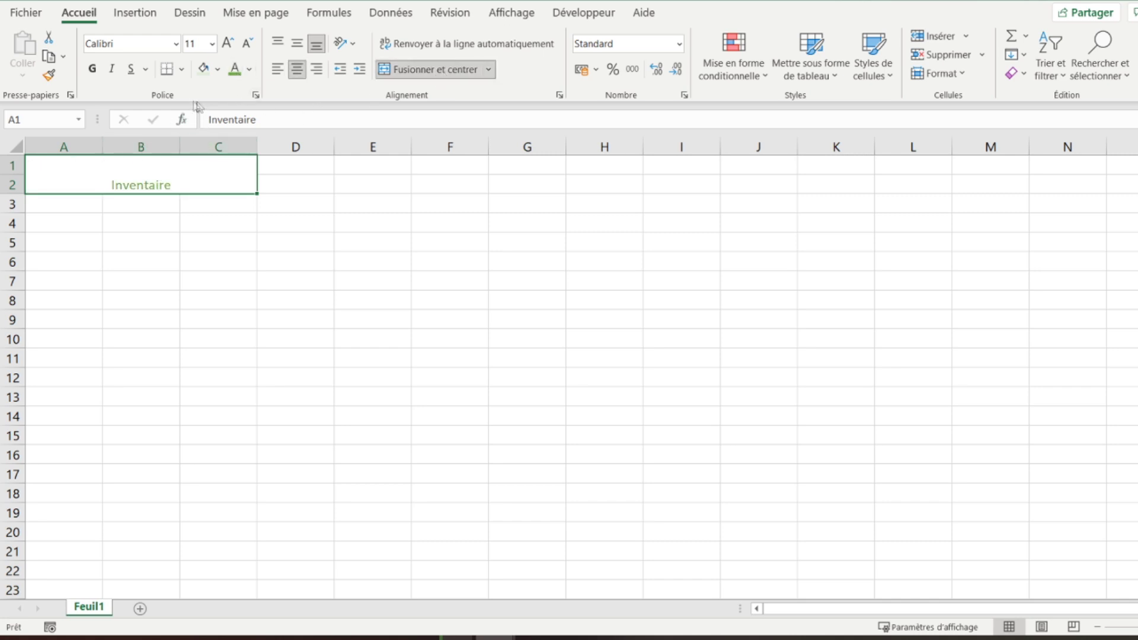
pyautogui.click(92, 69)
pyautogui.click(227, 43)
pyautogui.click(227, 43)
pyautogui.click(228, 43)
pyautogui.click(228, 43)
pyautogui.click(228, 43)
pyautogui.click(228, 43)
pyautogui.click(227, 43)
pyautogui.click(228, 43)
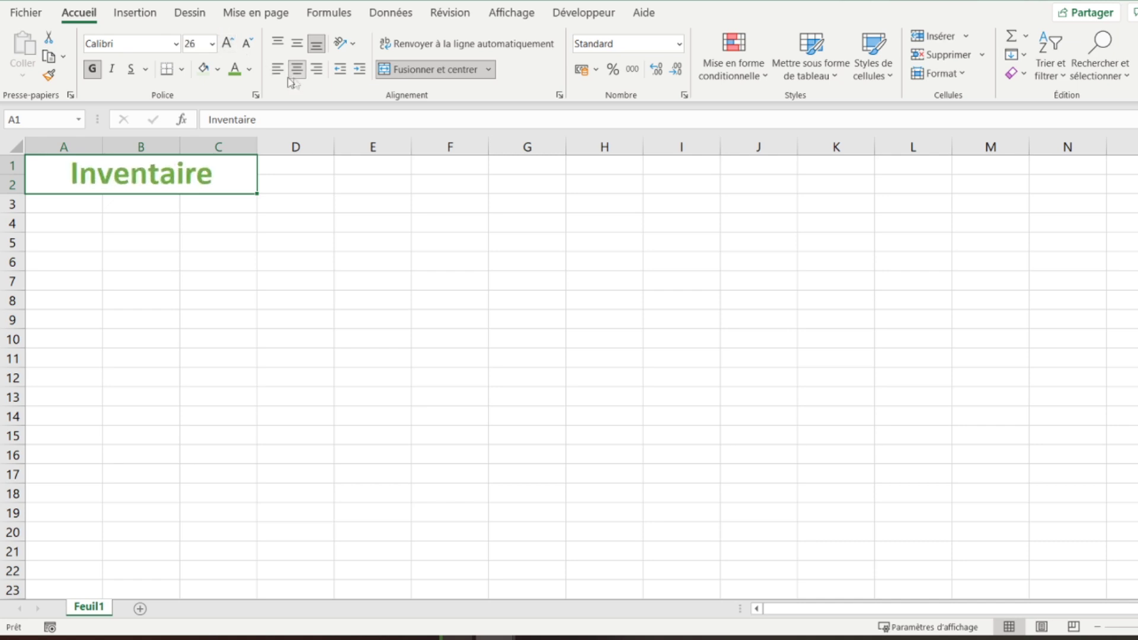
# Left-align the "Inventaire" title and set its font size to 28
pyautogui.click(282, 71)
pyautogui.click(228, 42)
pyautogui.click(228, 43)
pyautogui.click(248, 43)
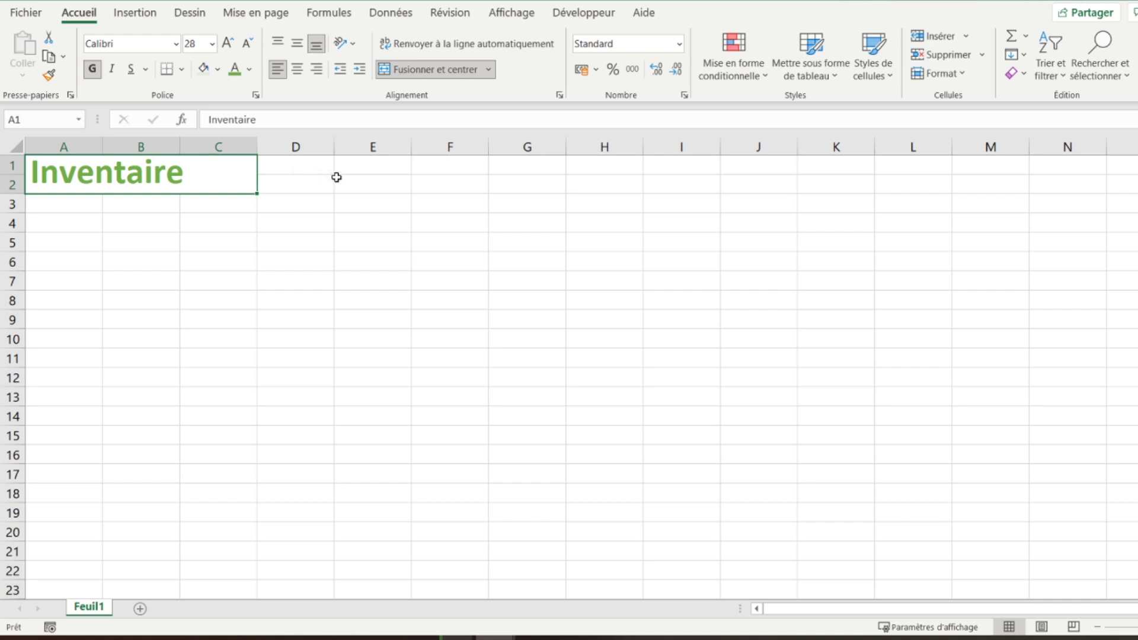
# Enter "Prix d'achat moyen" in E2, merge it across E2:F3 and centre it horizontally and vertically
pyautogui.click(376, 182)
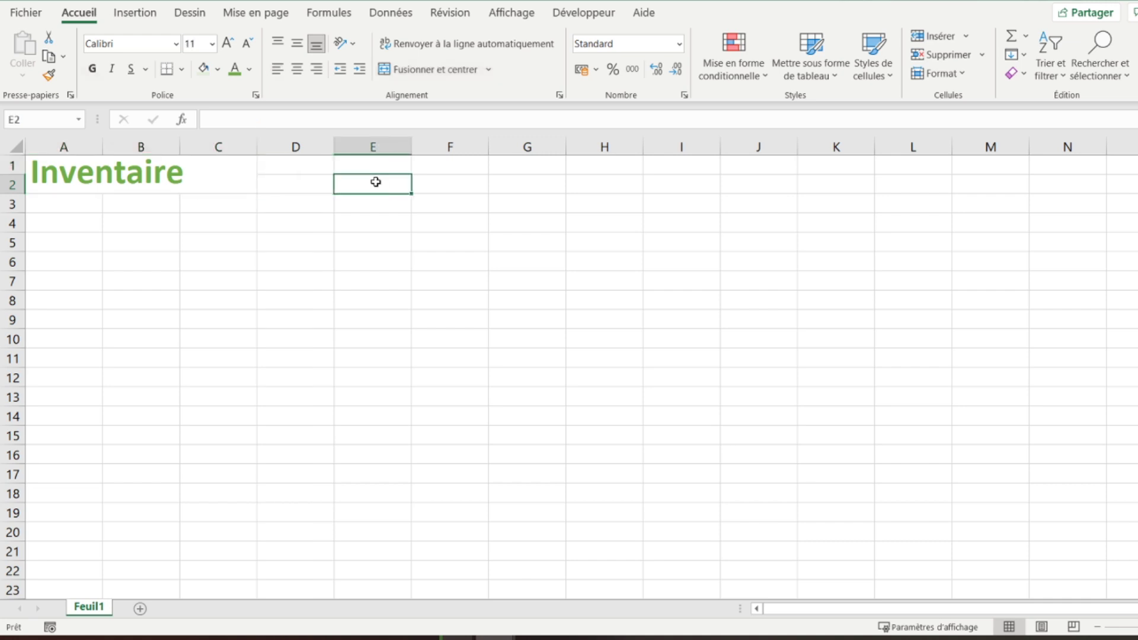
pyautogui.write('Prix')
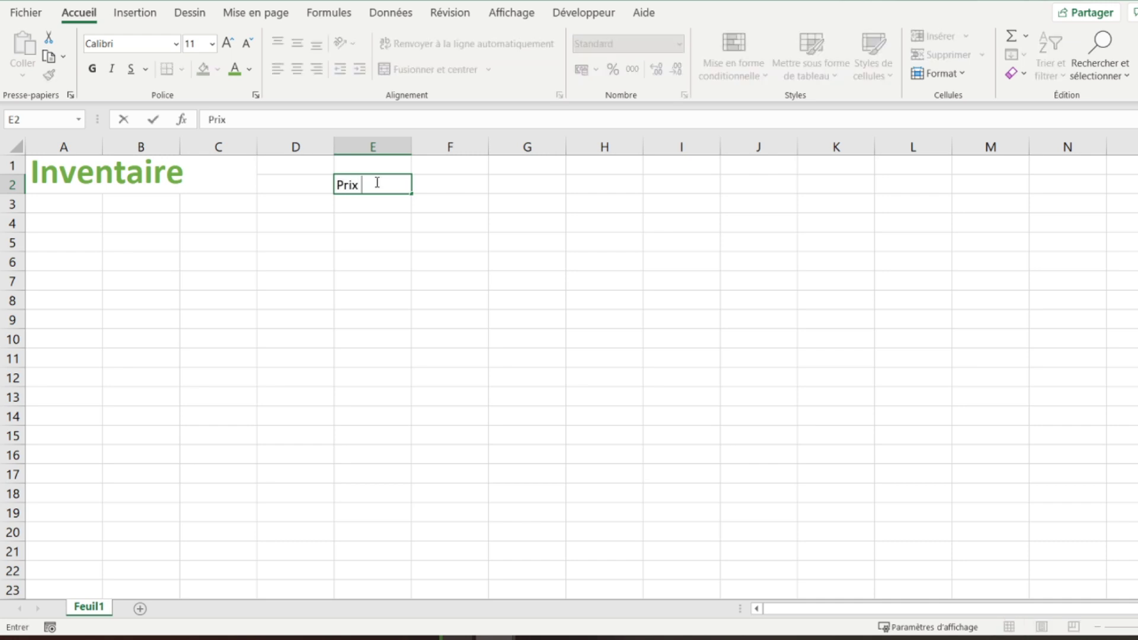
pyautogui.write(" d'achat moyen")
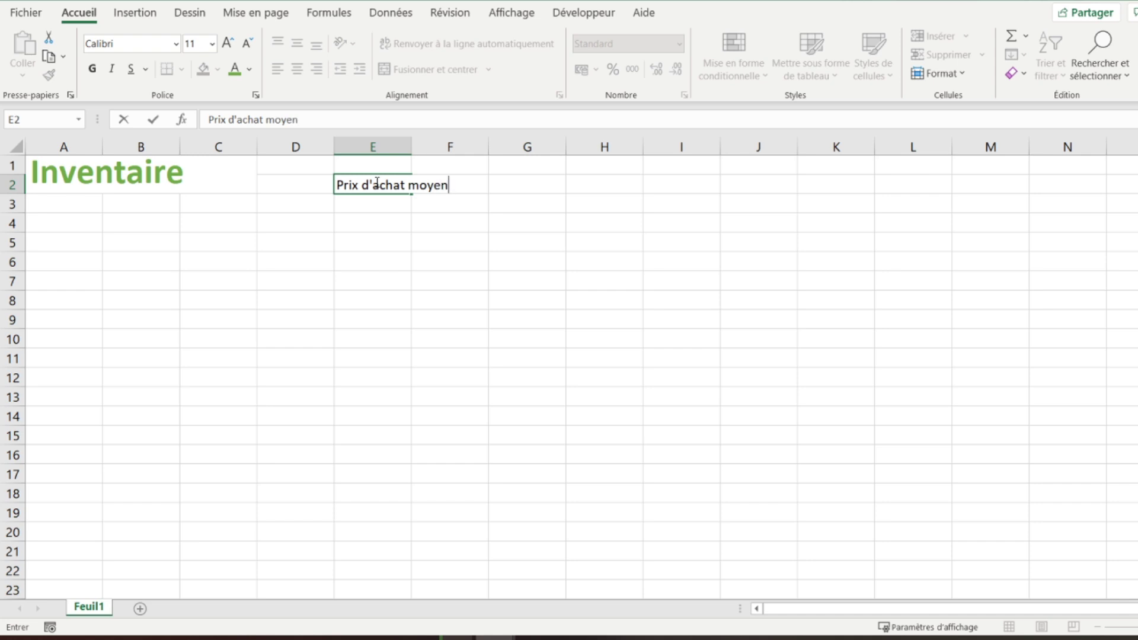
pyautogui.press('Tab')
pyautogui.click(376, 183)
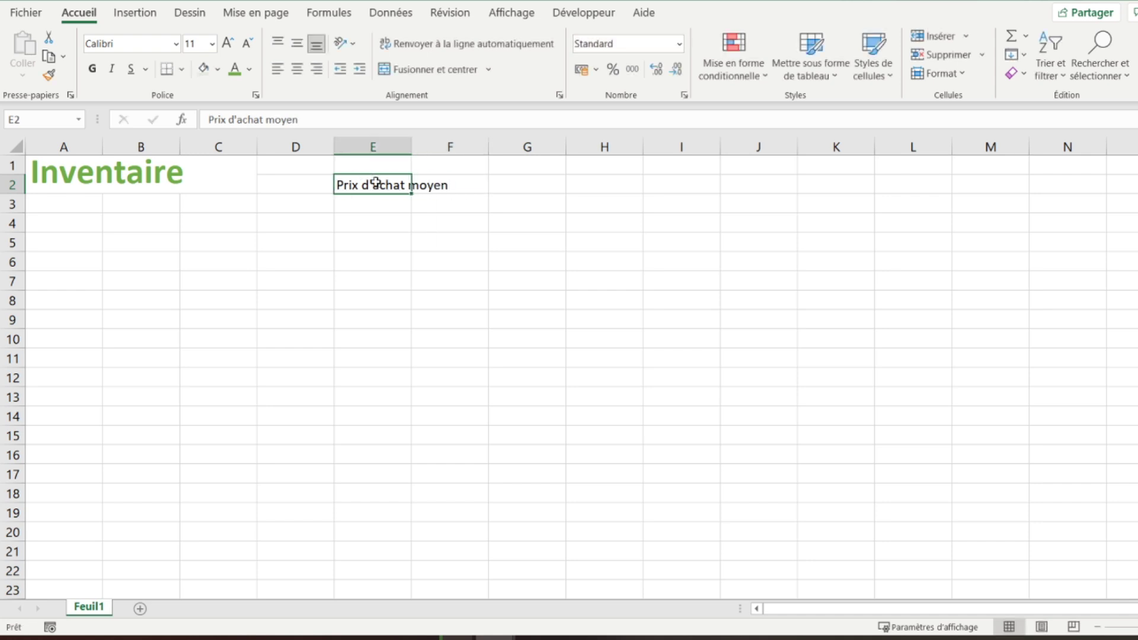
pyautogui.moveTo(378, 181); pyautogui.dragTo(435, 201)
pyautogui.click(438, 68)
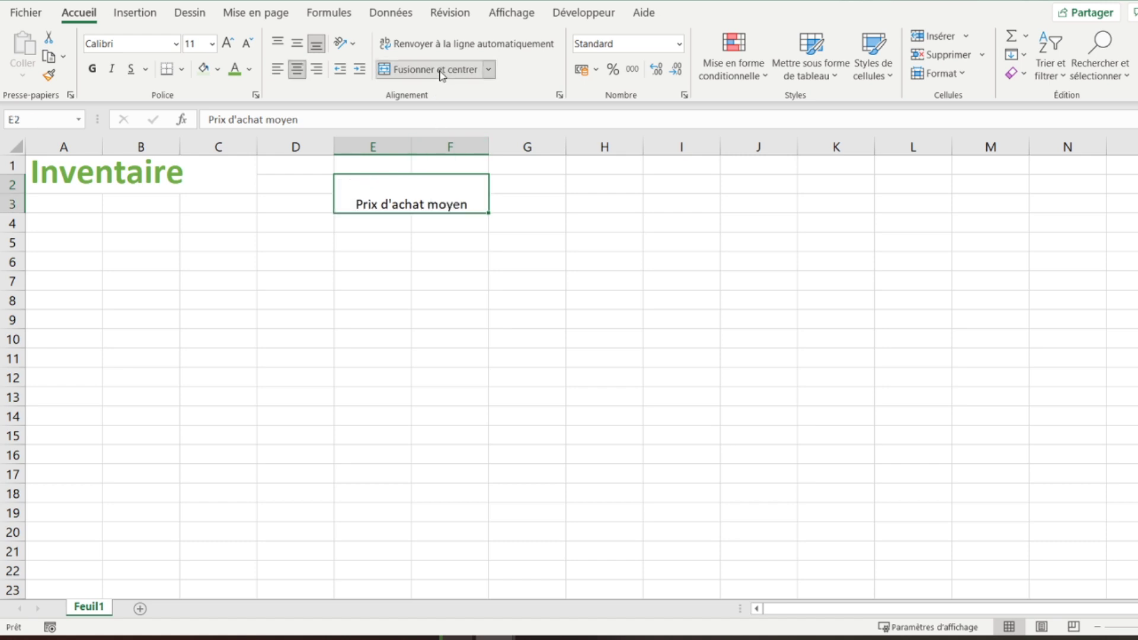
pyautogui.click(297, 43)
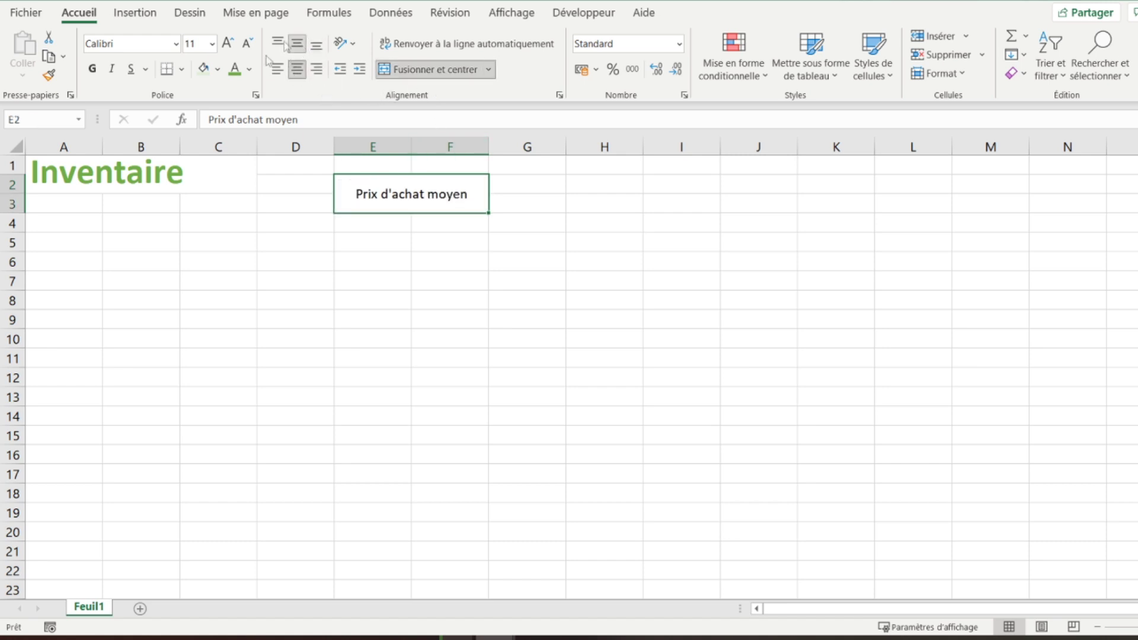
# Format the "Prix d'achat moyen" label with bold green text and a thick green border on all four sides
pyautogui.click(235, 69)
pyautogui.click(92, 69)
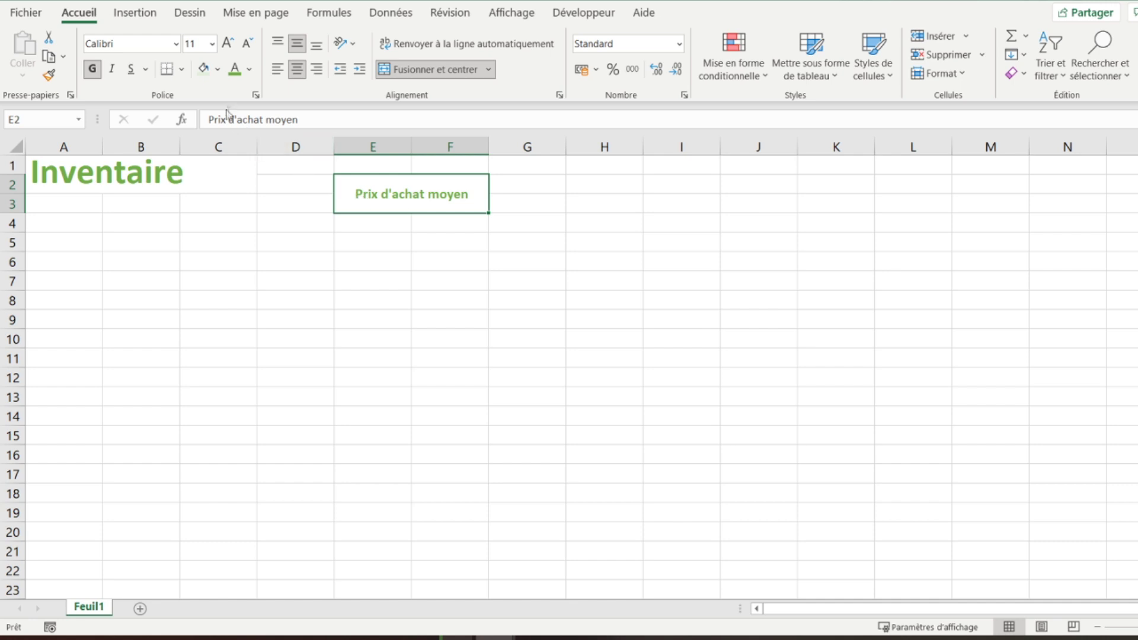
pyautogui.click(182, 70)
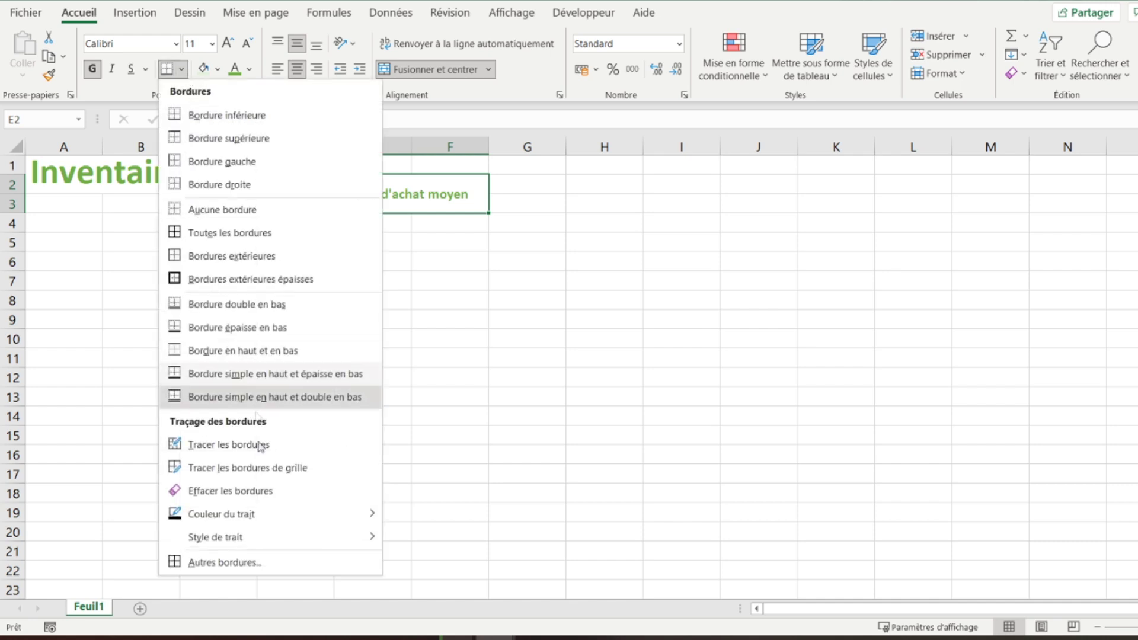
pyautogui.click(262, 562)
pyautogui.click(682, 329)
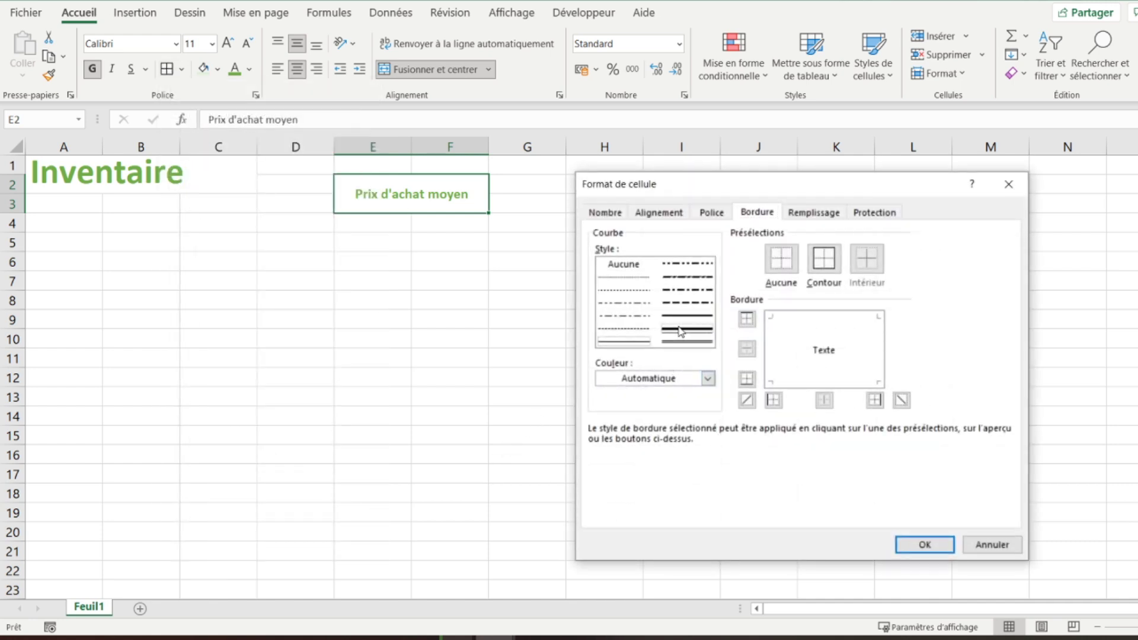
pyautogui.click(669, 379)
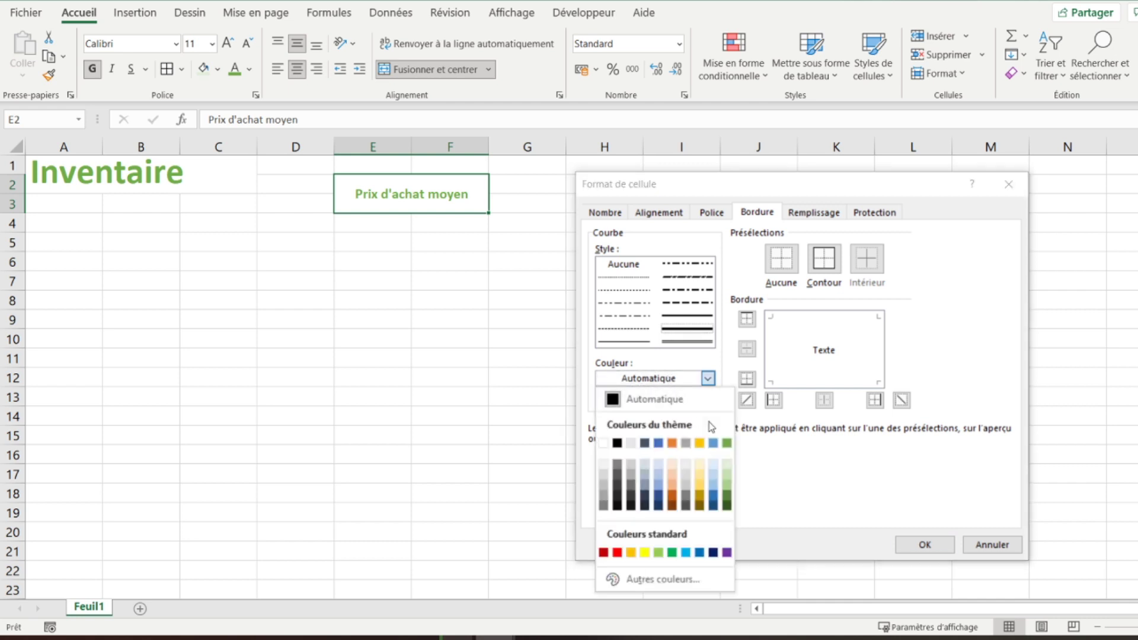
pyautogui.click(726, 443)
pyautogui.click(768, 341)
pyautogui.click(809, 321)
pyautogui.click(867, 354)
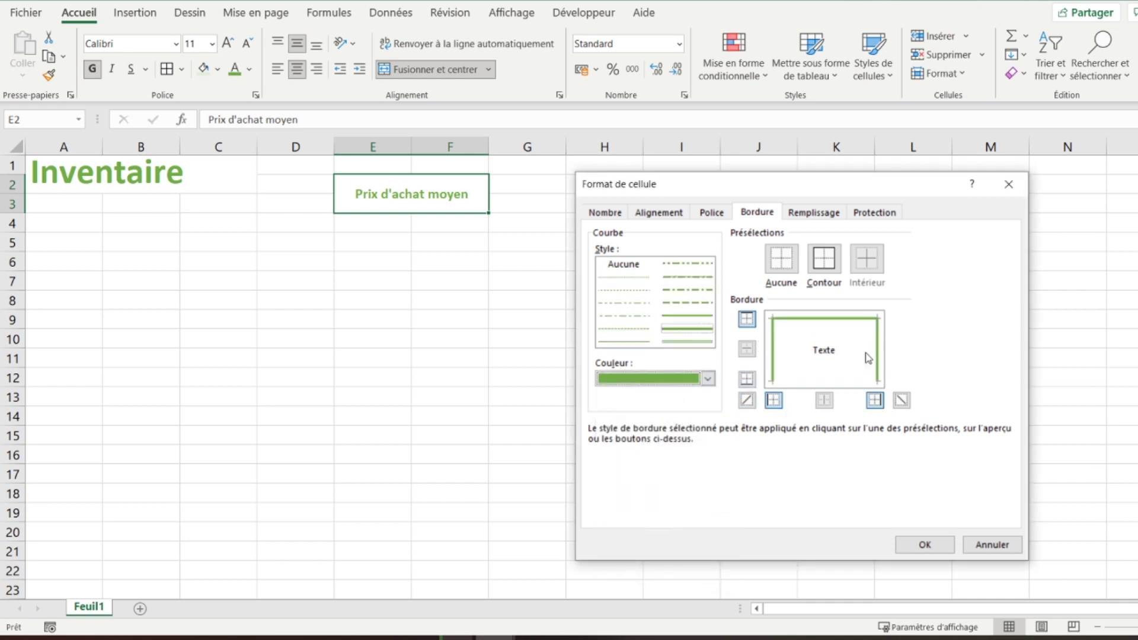
pyautogui.click(849, 384)
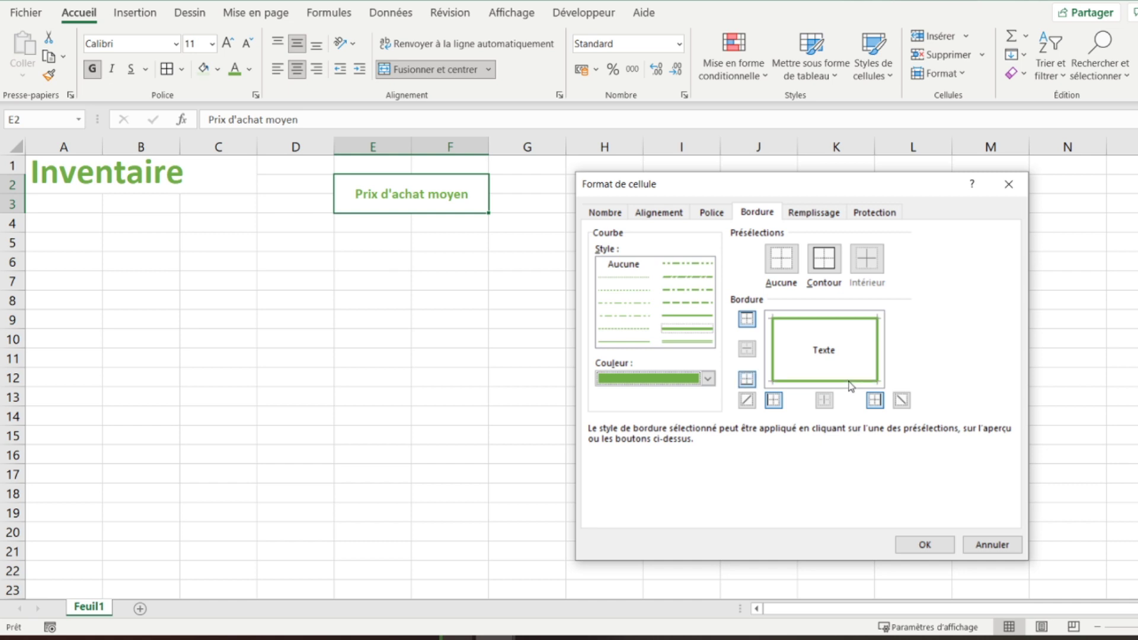
pyautogui.click(924, 544)
pyautogui.click(497, 263)
# Set the font size of the "Prix d'achat moyen" label to 12
pyautogui.click(415, 191)
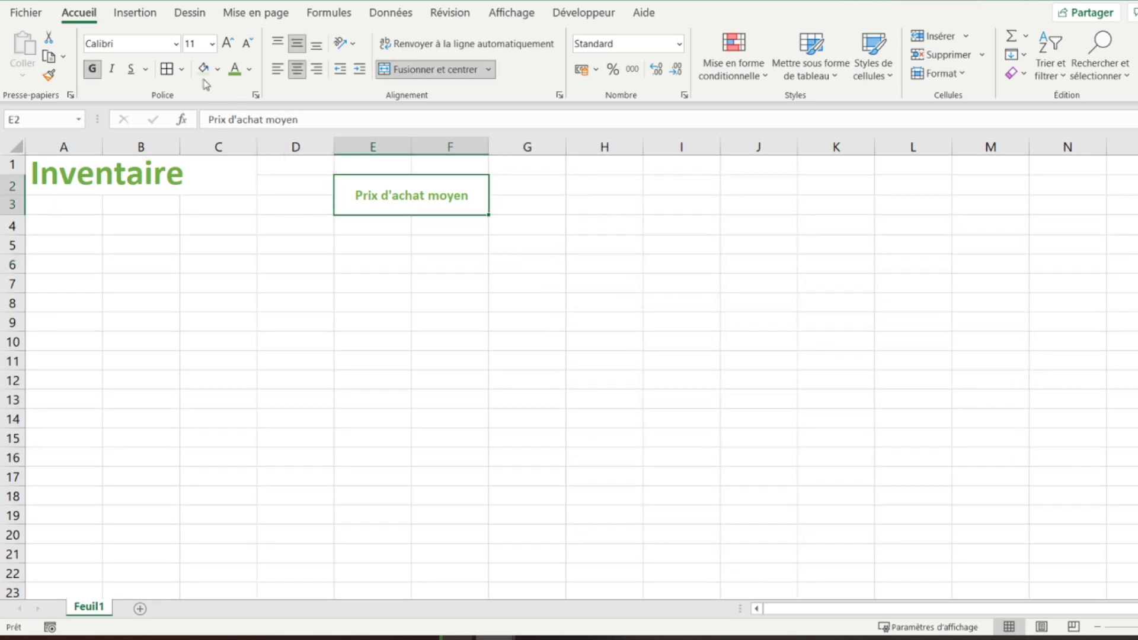
pyautogui.click(227, 45)
pyautogui.click(227, 45)
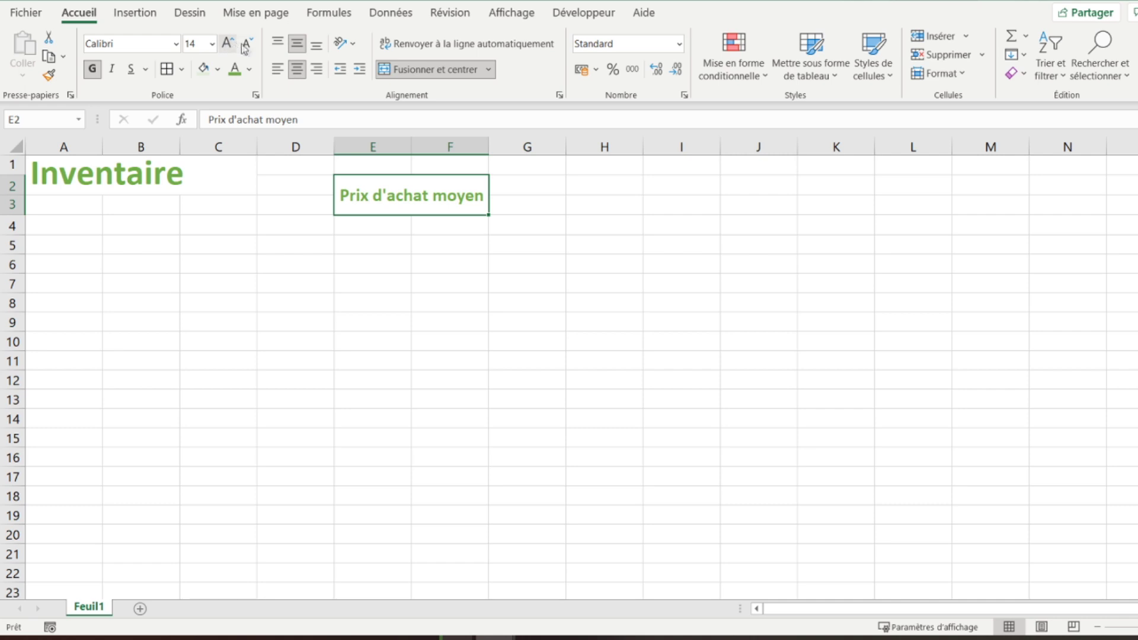
pyautogui.click(247, 45)
# Merge cells G2:G3 and complete the thick green border around the merged cell
pyautogui.click(514, 179)
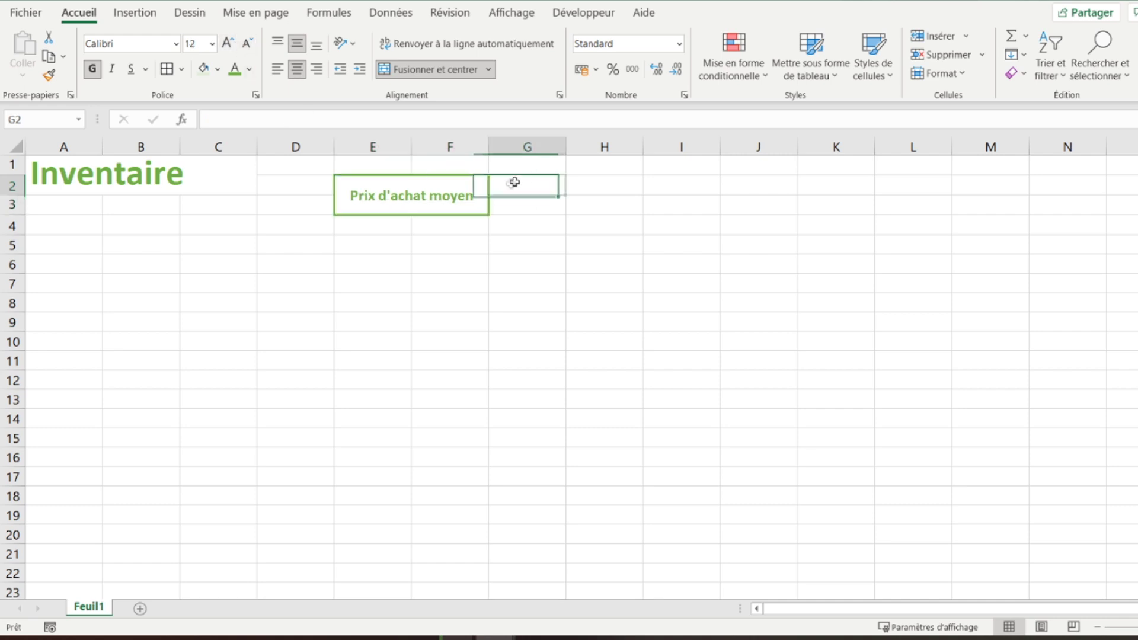
pyautogui.moveTo(528, 183); pyautogui.dragTo(528, 204)
pyautogui.click(445, 76)
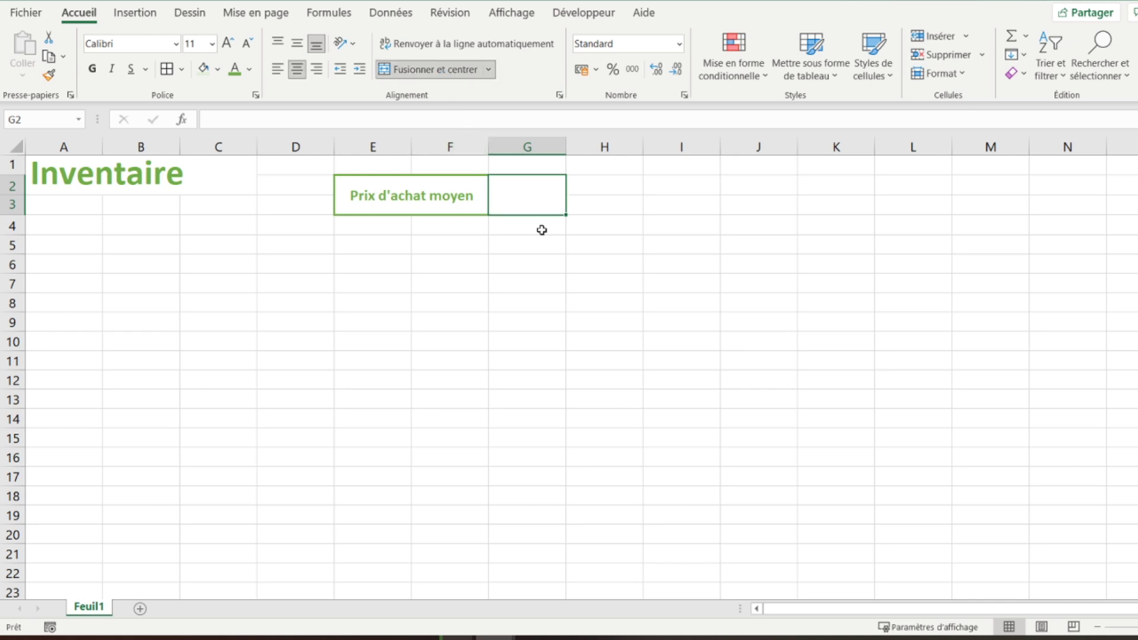
pyautogui.click(181, 70)
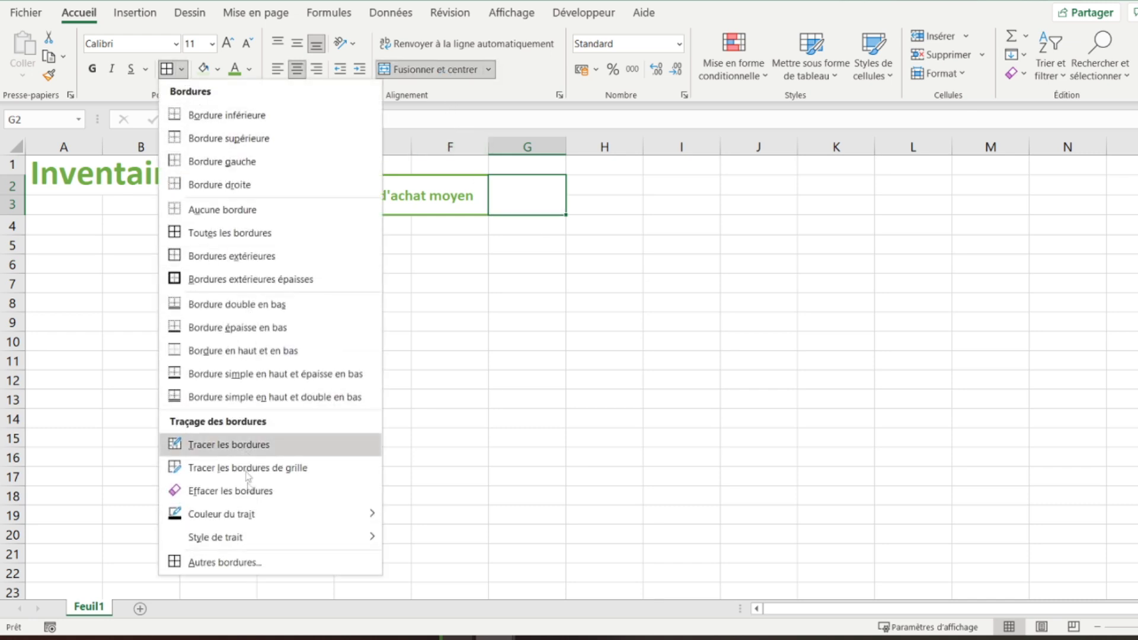
pyautogui.click(231, 564)
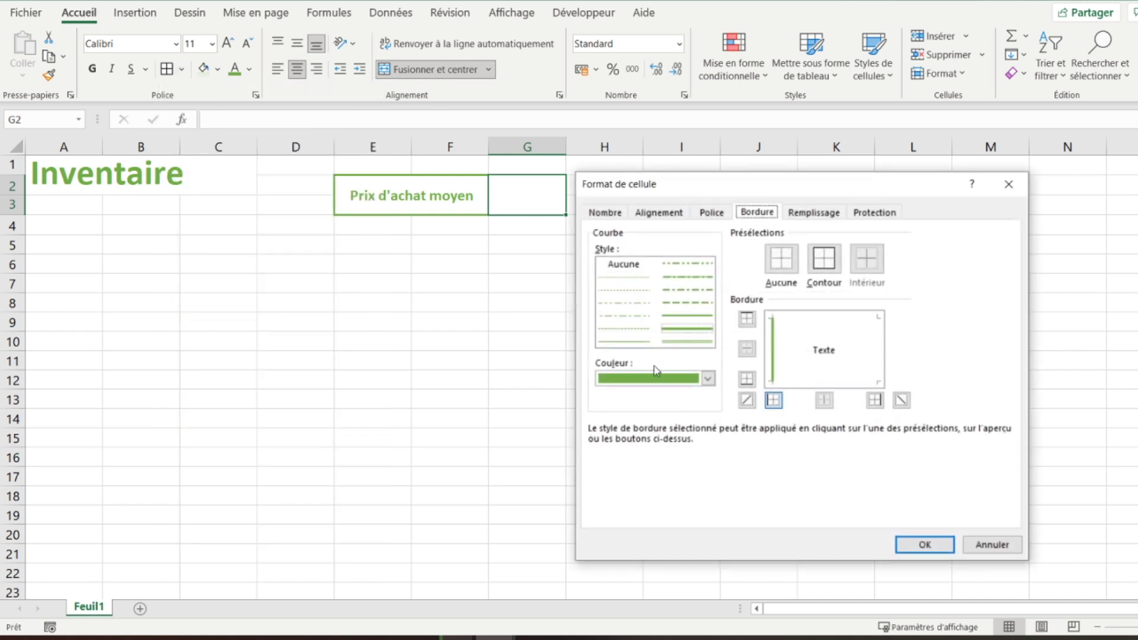
pyautogui.click(788, 323)
pyautogui.click(880, 352)
pyautogui.click(854, 383)
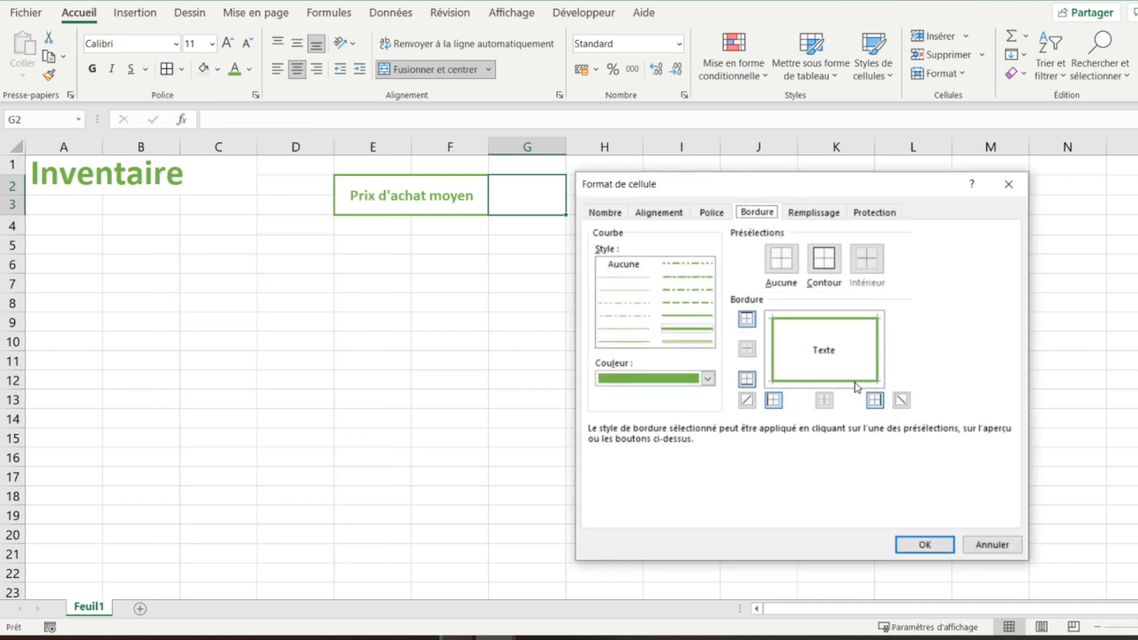
pyautogui.click(924, 544)
# Enter "Valeur du stock" in H2, merge it across H2:I3 and centre it horizontally and vertically
pyautogui.click(610, 185)
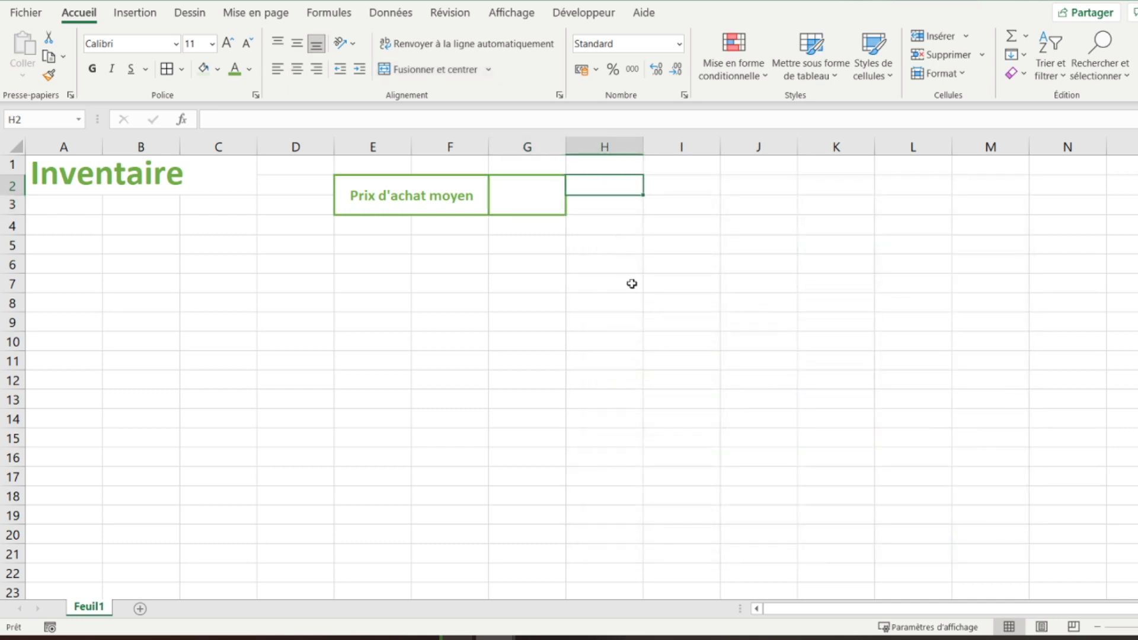
pyautogui.write('Valeur ')
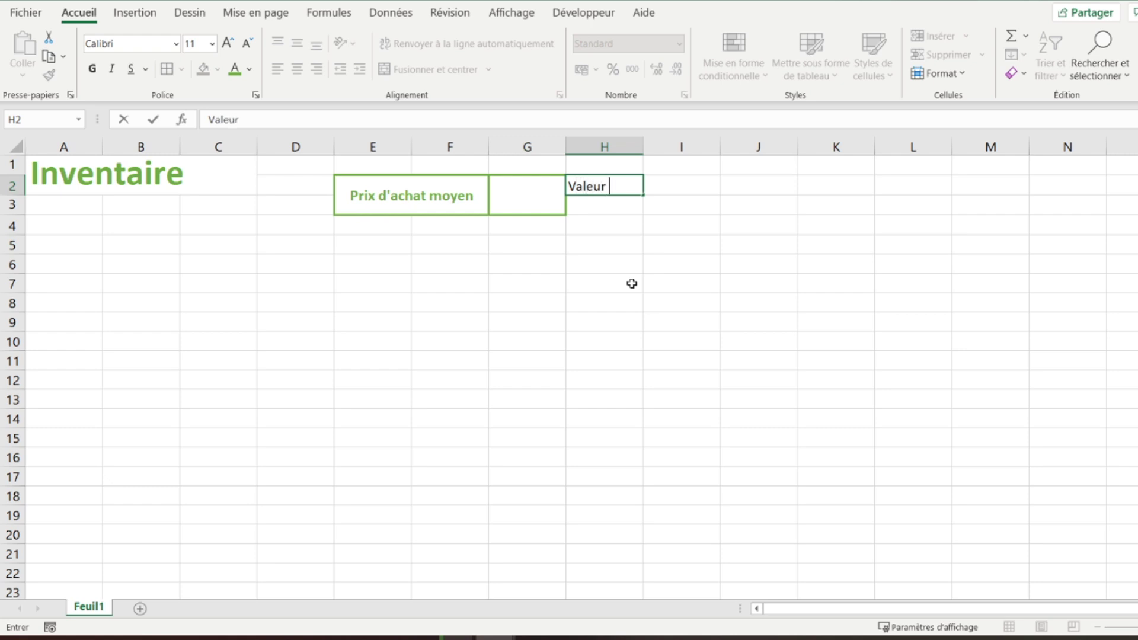
pyautogui.write('du stock')
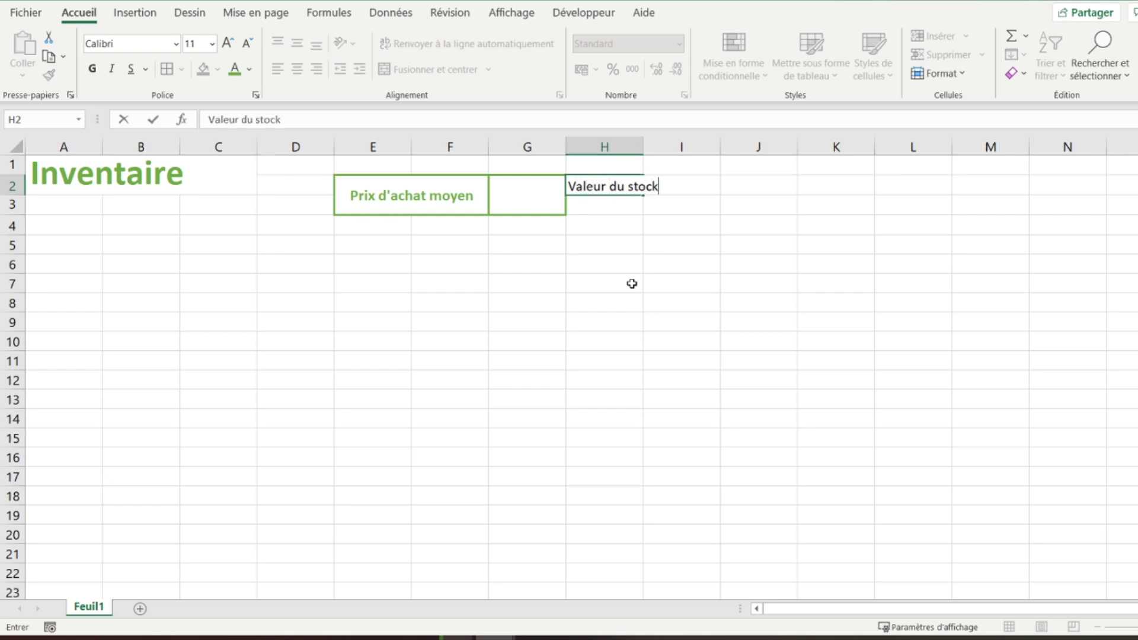
pyautogui.press('Return')
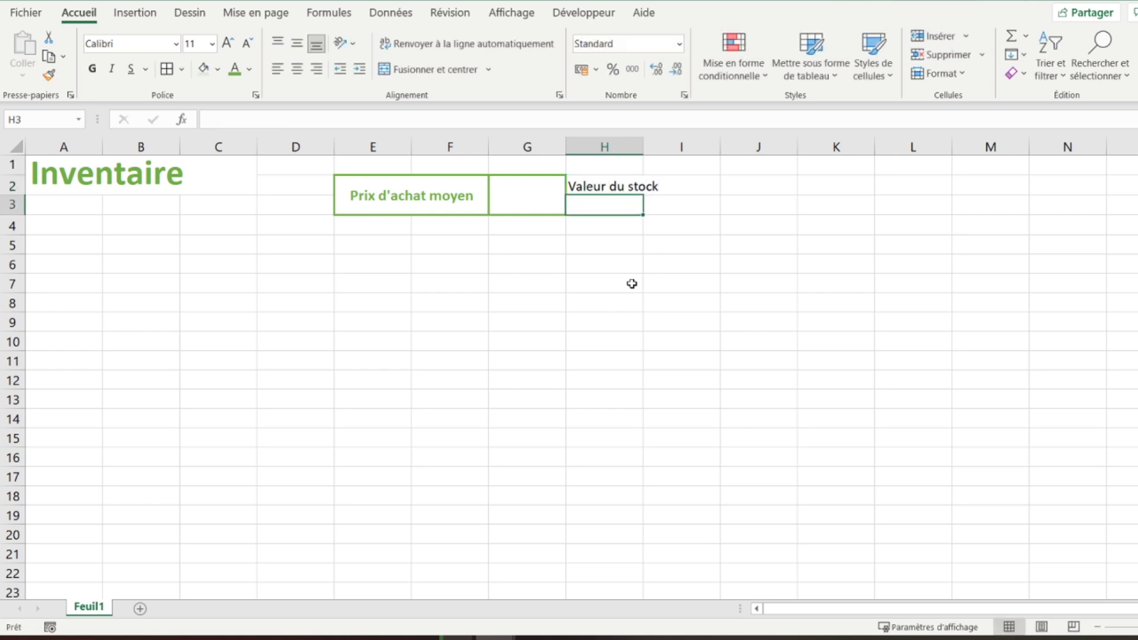
pyautogui.moveTo(609, 186); pyautogui.dragTo(665, 199)
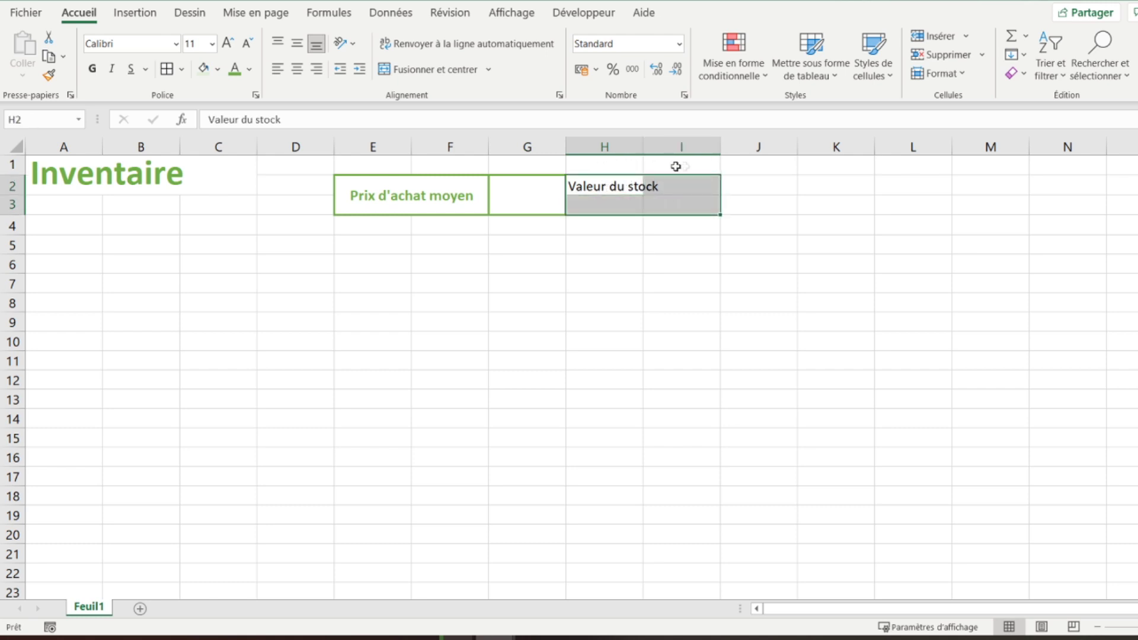
pyautogui.click(408, 71)
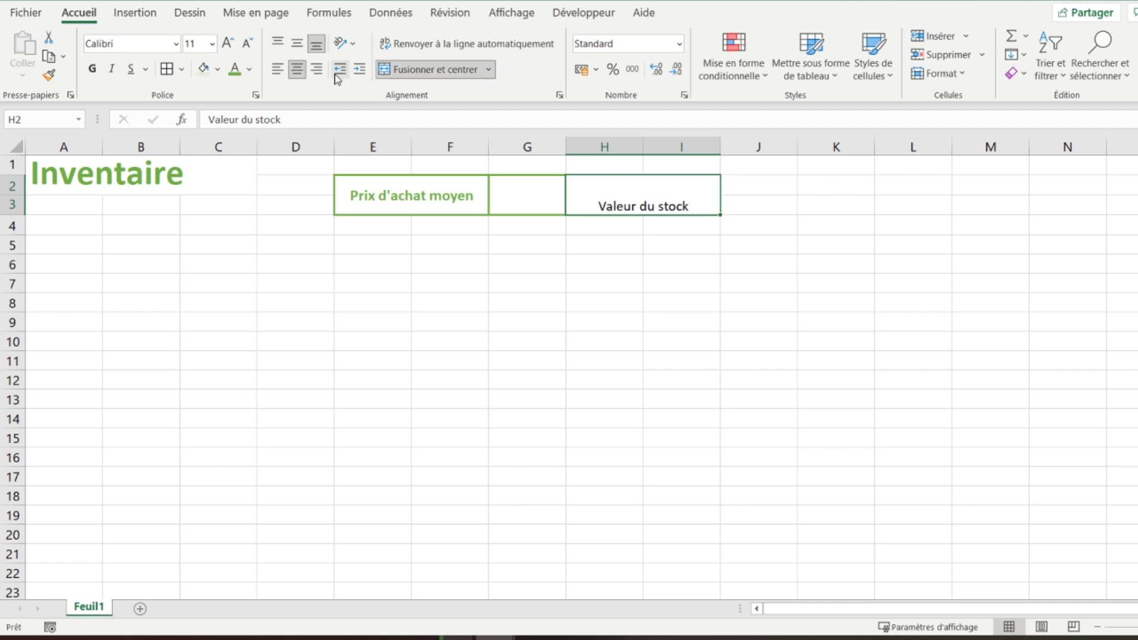
pyautogui.click(296, 43)
# Copy the formatting of the "Prix d'achat moyen" label onto the "Valeur du stock" label
pyautogui.click(378, 189)
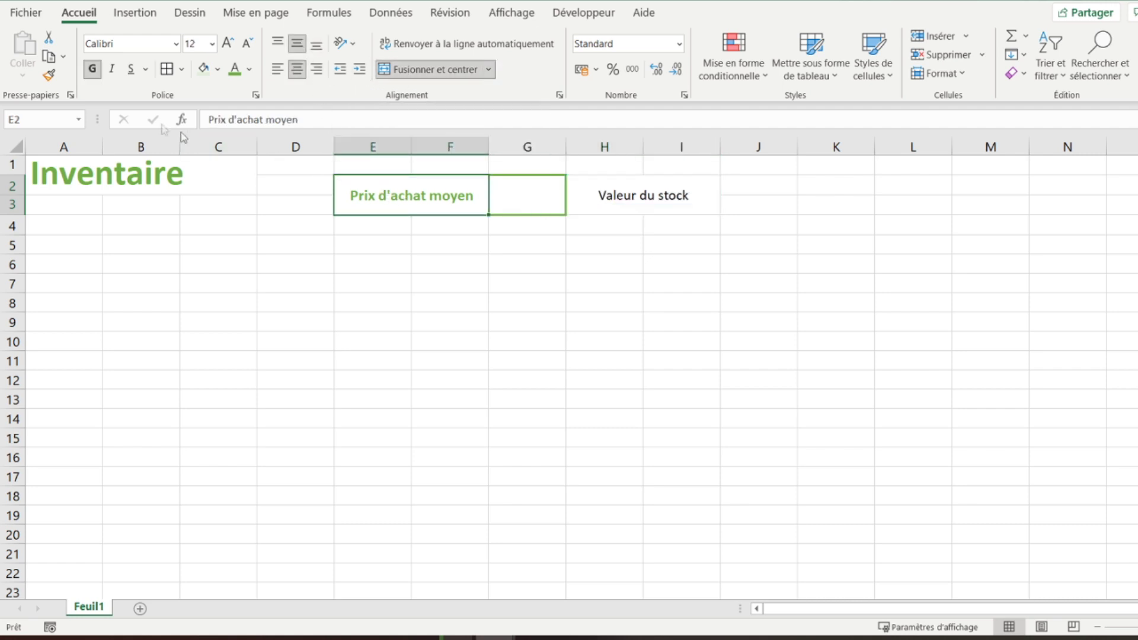
pyautogui.click(48, 76)
pyautogui.click(627, 191)
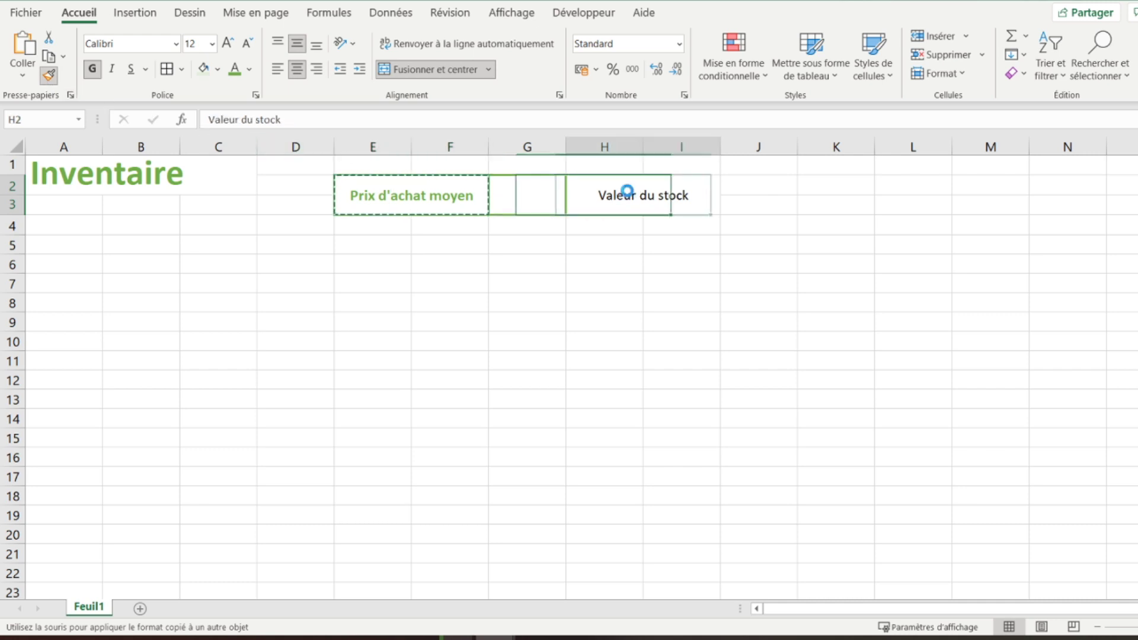
# Copy the formatting of the bordered value cell G2:G3 onto J2:J3
pyautogui.click(536, 190)
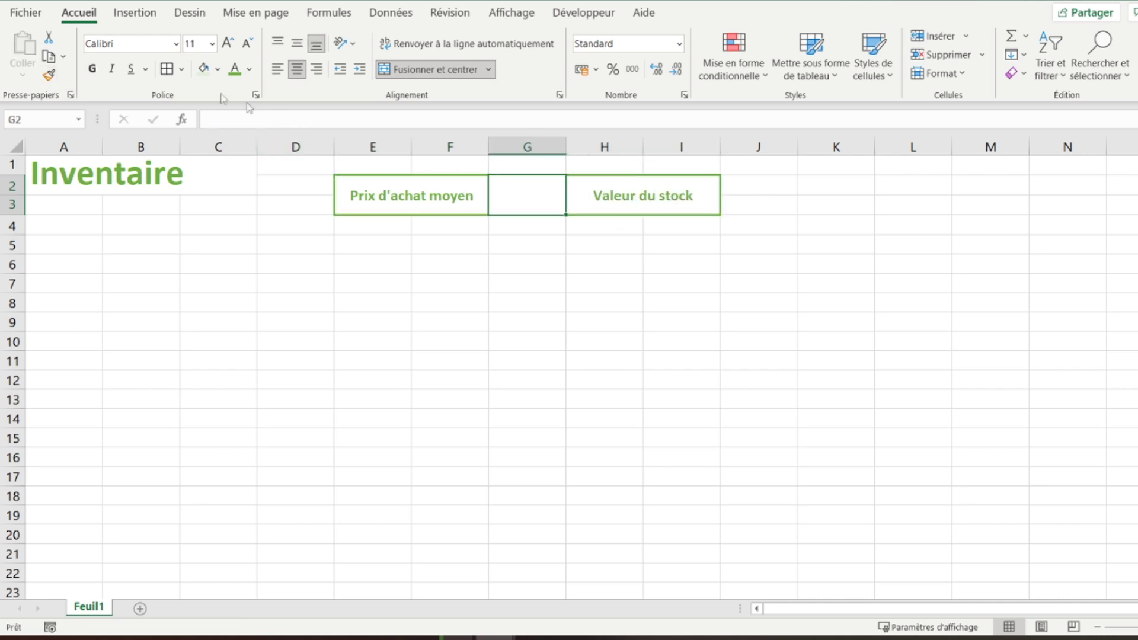
pyautogui.click(48, 76)
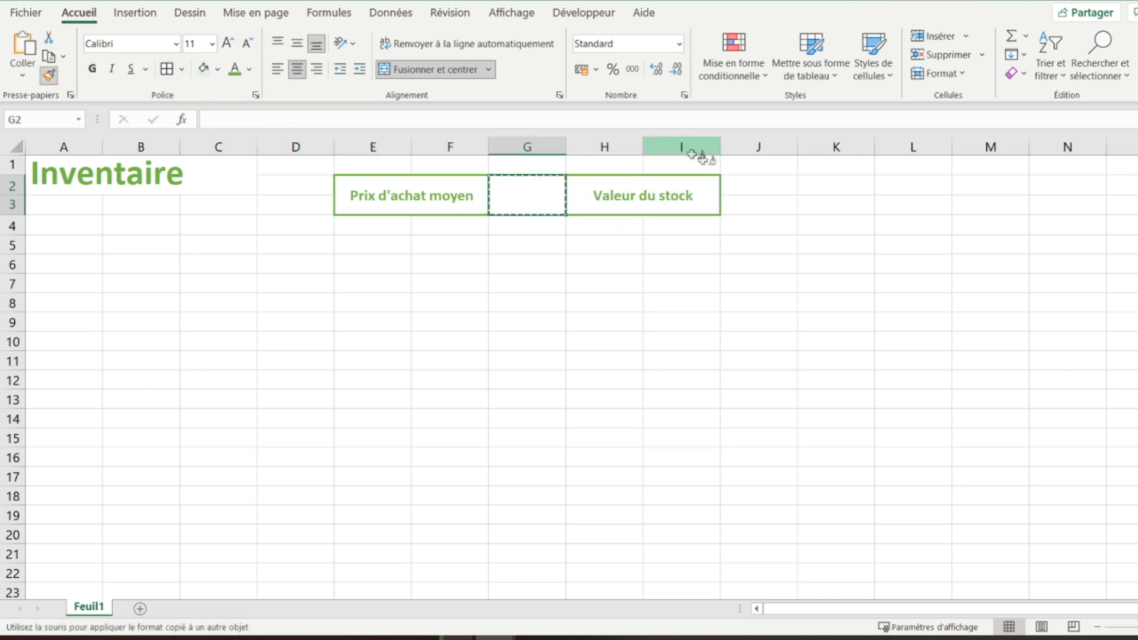
pyautogui.click(749, 200)
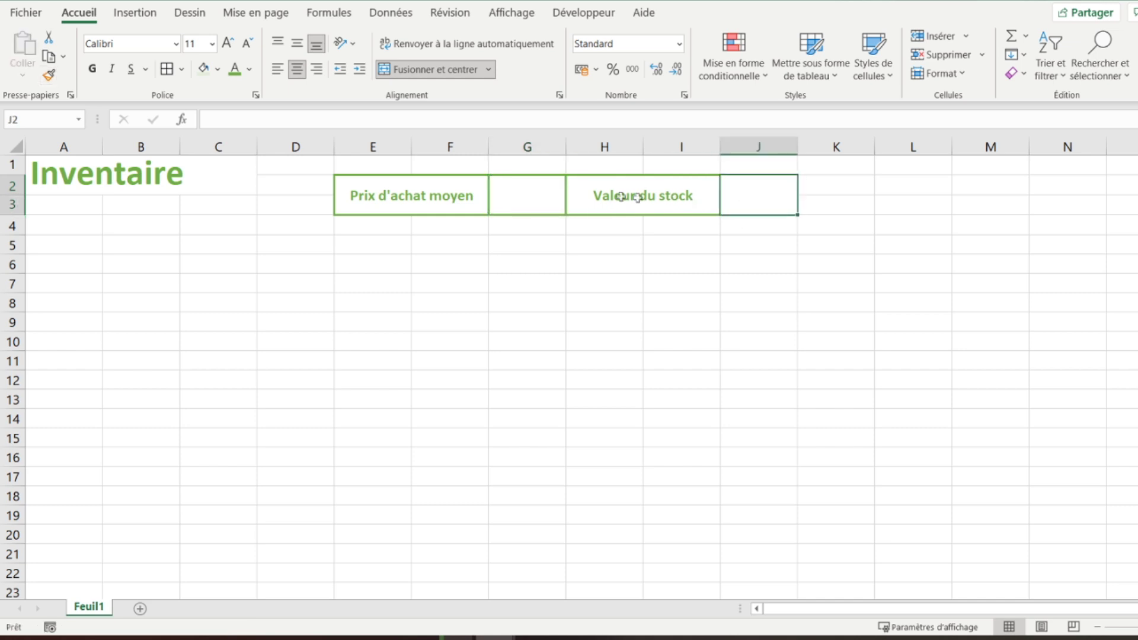
# Fill the "Prix d'achat moyen" and "Valeur du stock" label cells with the light green theme colour
pyautogui.click(674, 200)
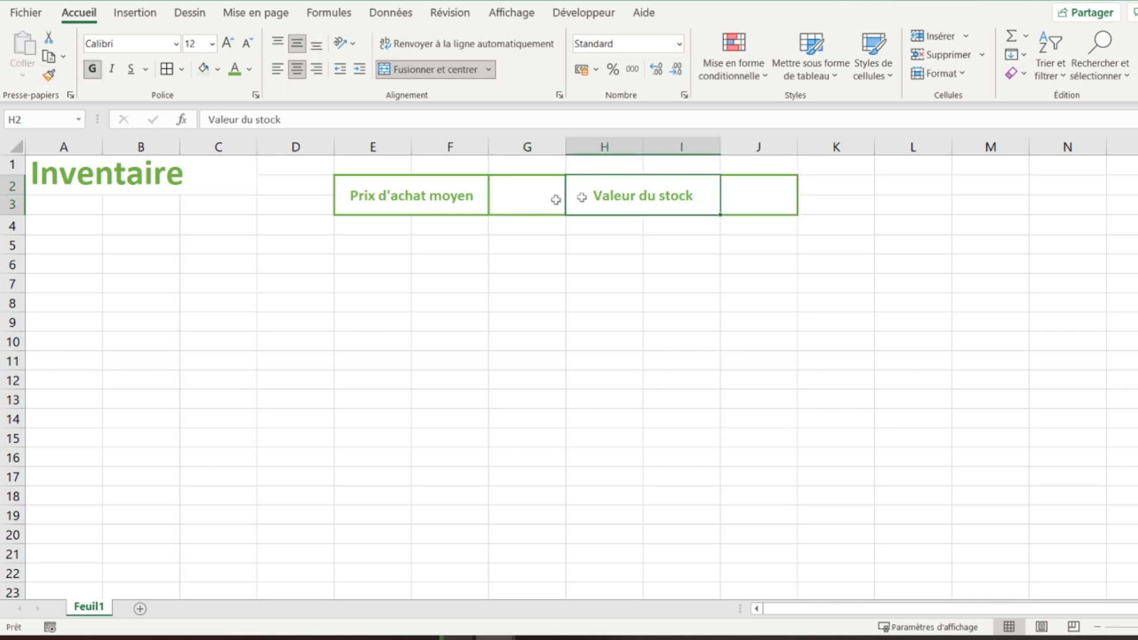
pyautogui.click(432, 196)
pyautogui.click(610, 196)
pyautogui.click(454, 206)
pyautogui.click(252, 68)
pyautogui.click(254, 68)
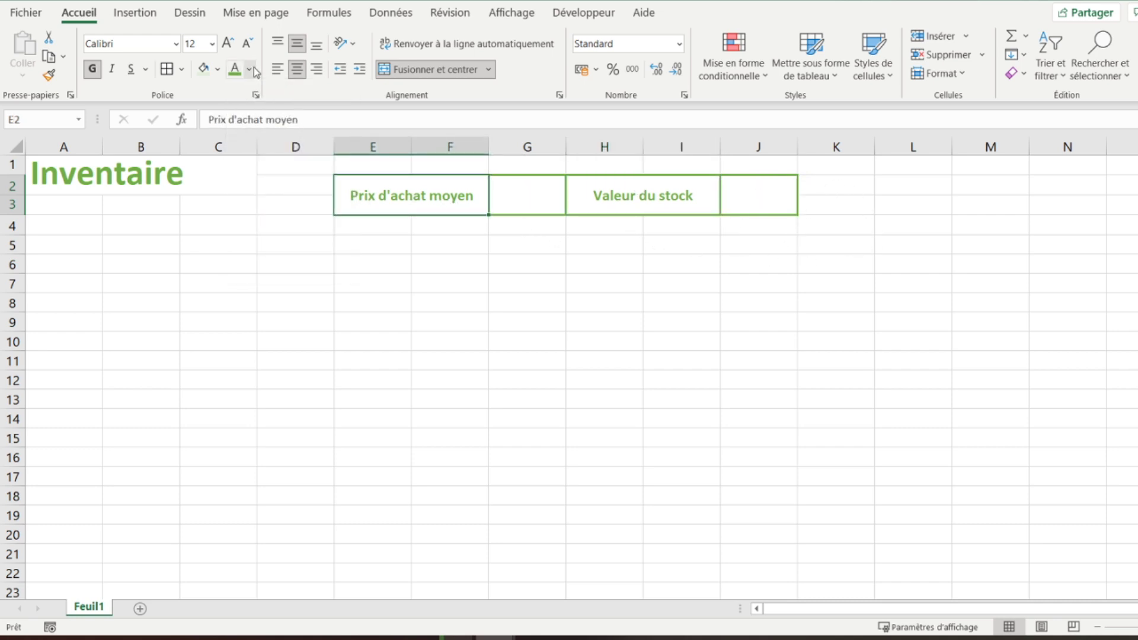
pyautogui.click(216, 70)
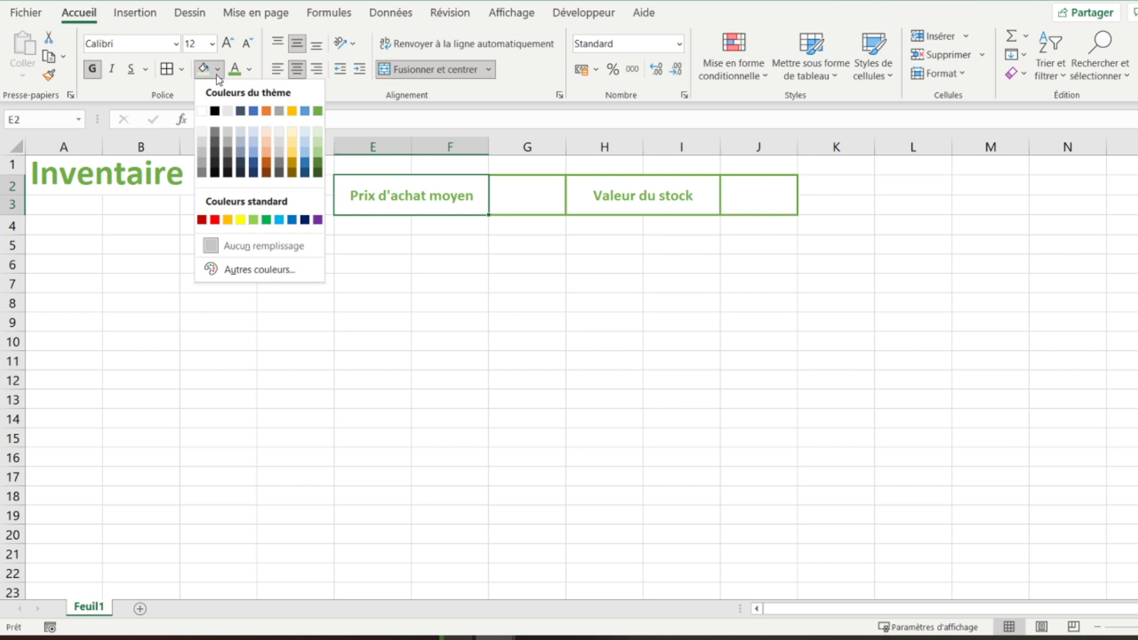
pyautogui.click(318, 136)
pyautogui.click(629, 188)
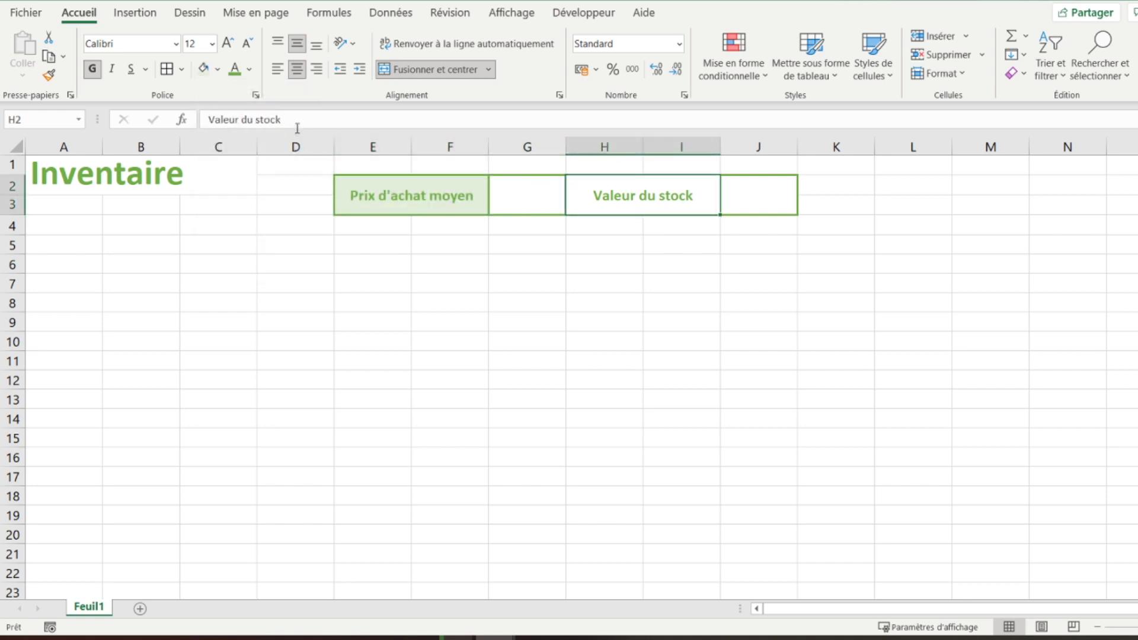
pyautogui.click(204, 70)
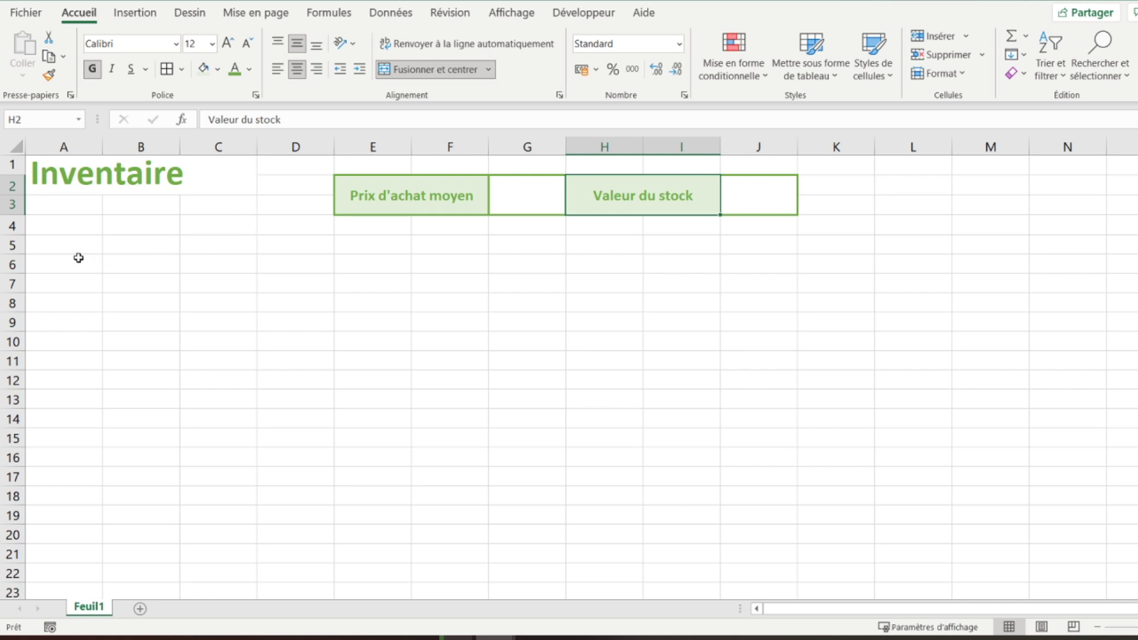
# Enter the column headers "Référence", "Nom", "Description" and "Type" in A5:D5
pyautogui.click(51, 244)
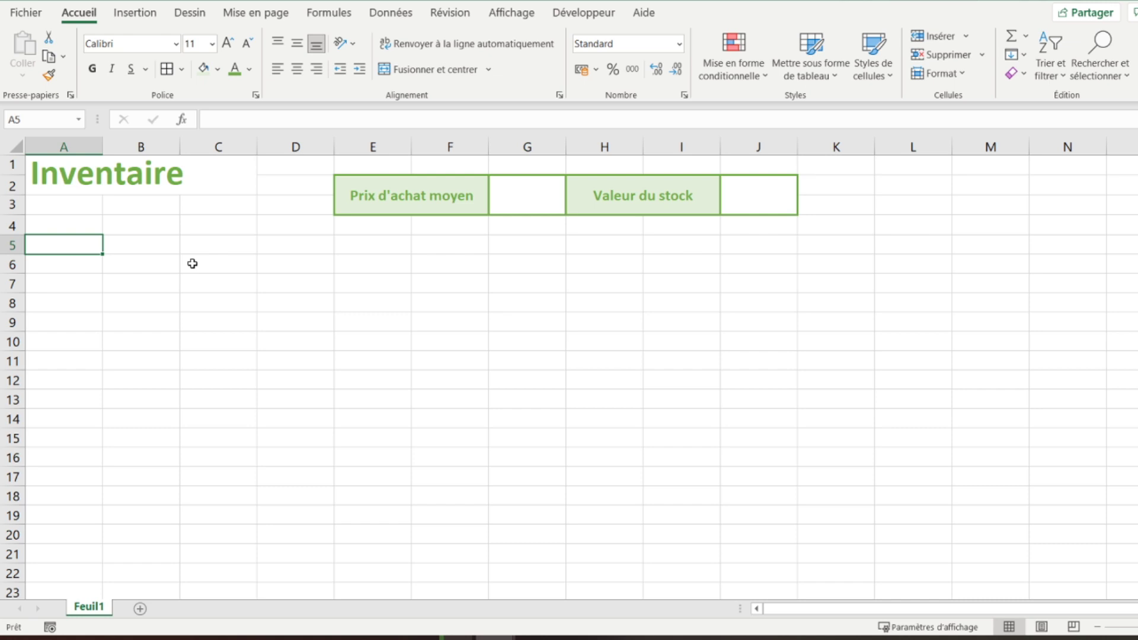
pyautogui.write('R')
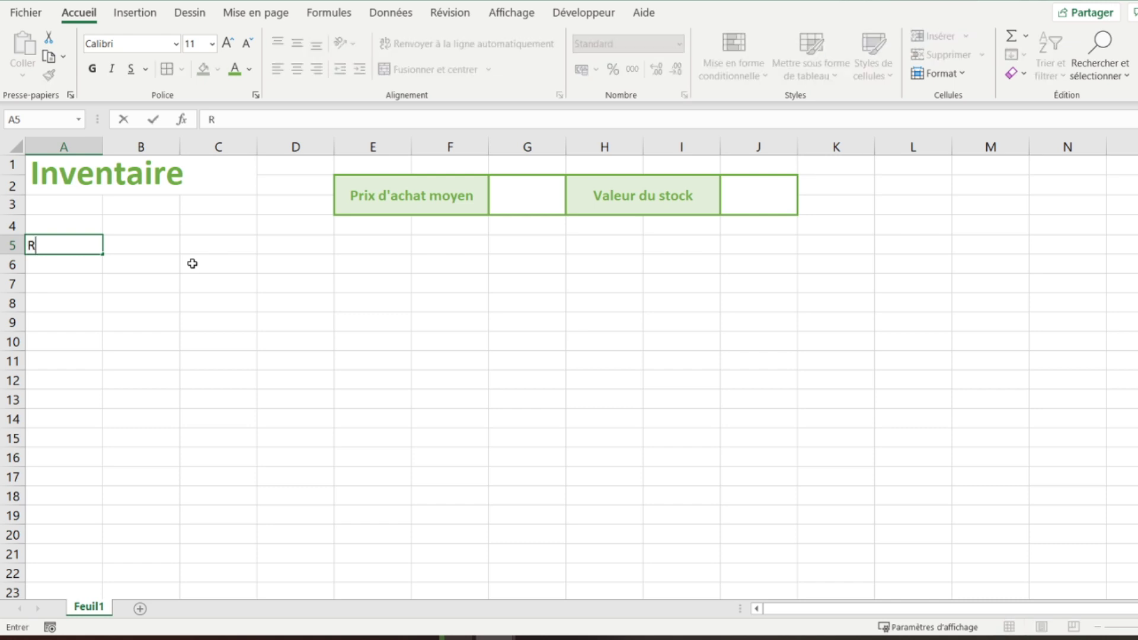
pyautogui.write('éférence')
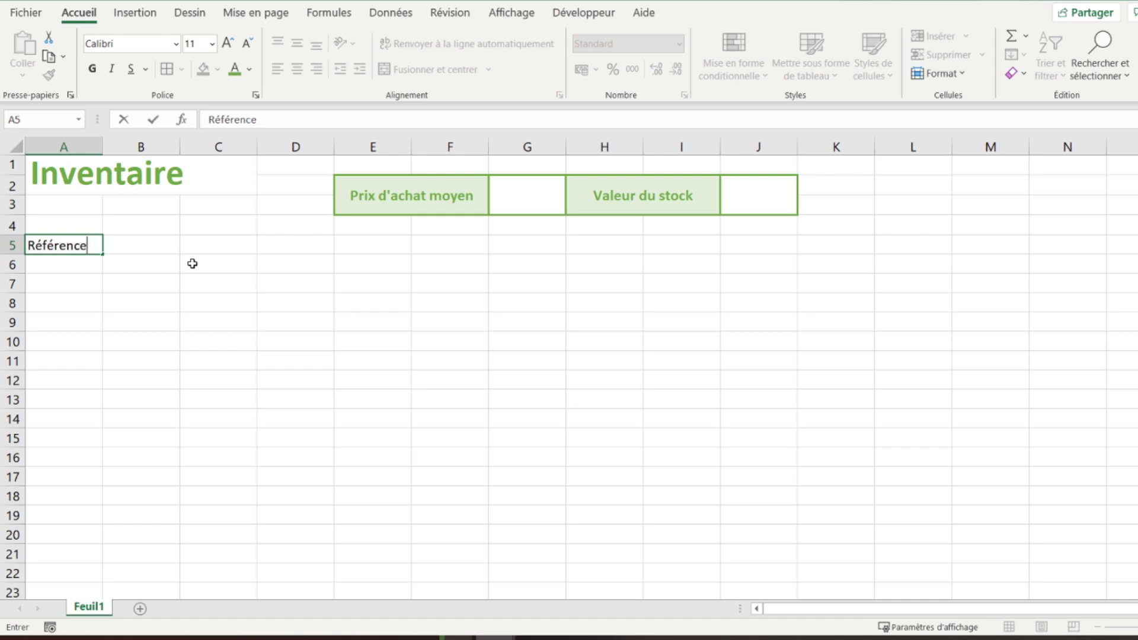
pyautogui.press('Tab')
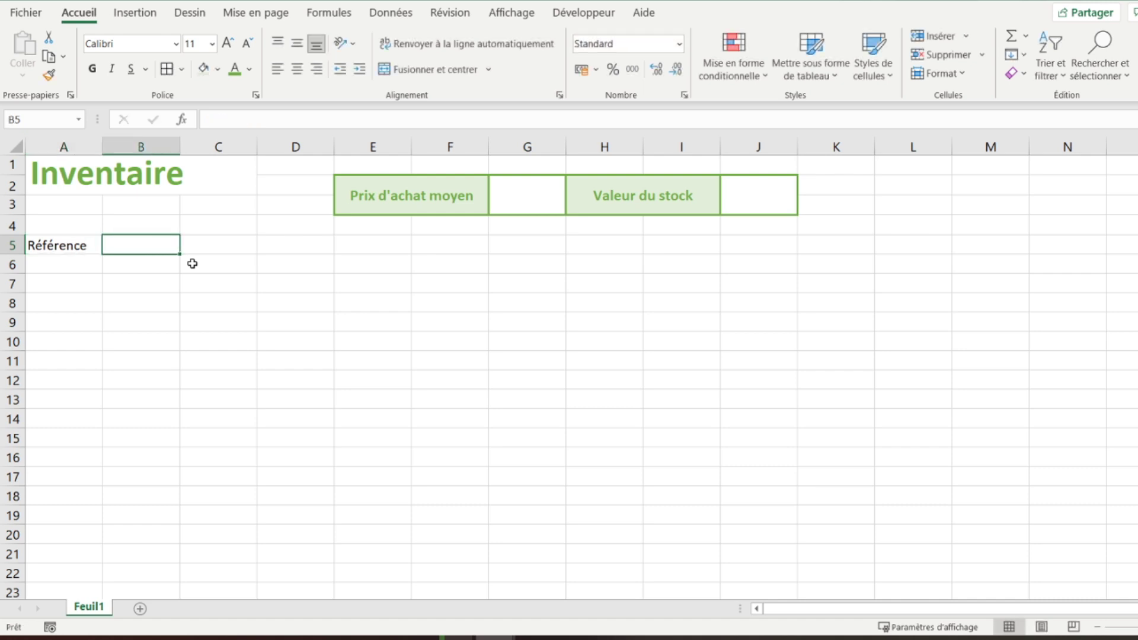
pyautogui.write('Nom')
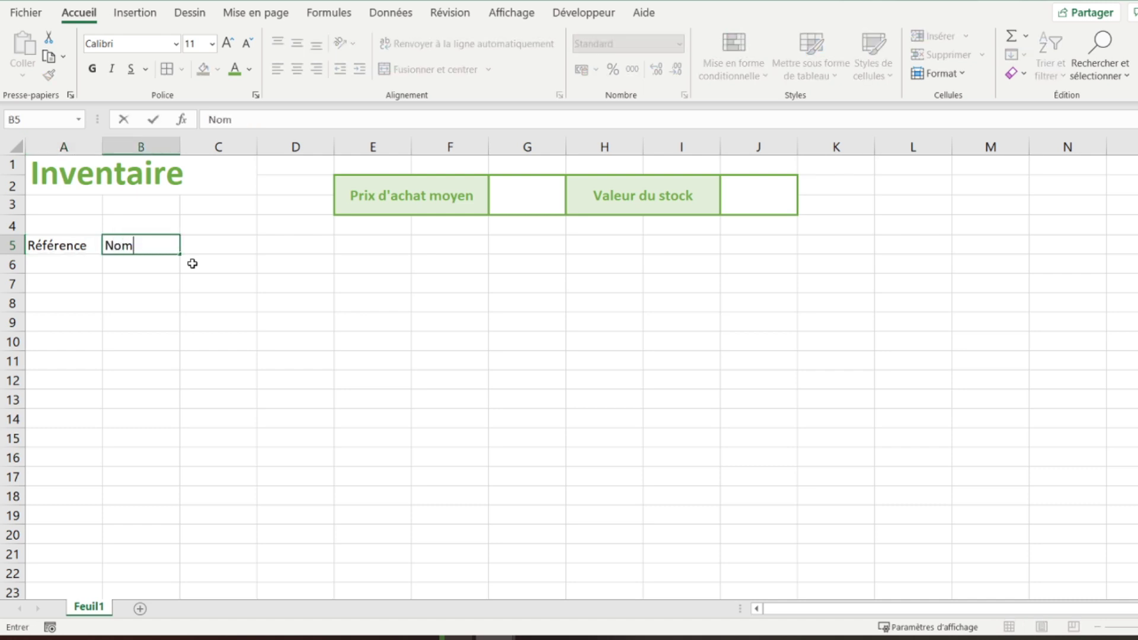
pyautogui.press('Tab')
pyautogui.write('De')
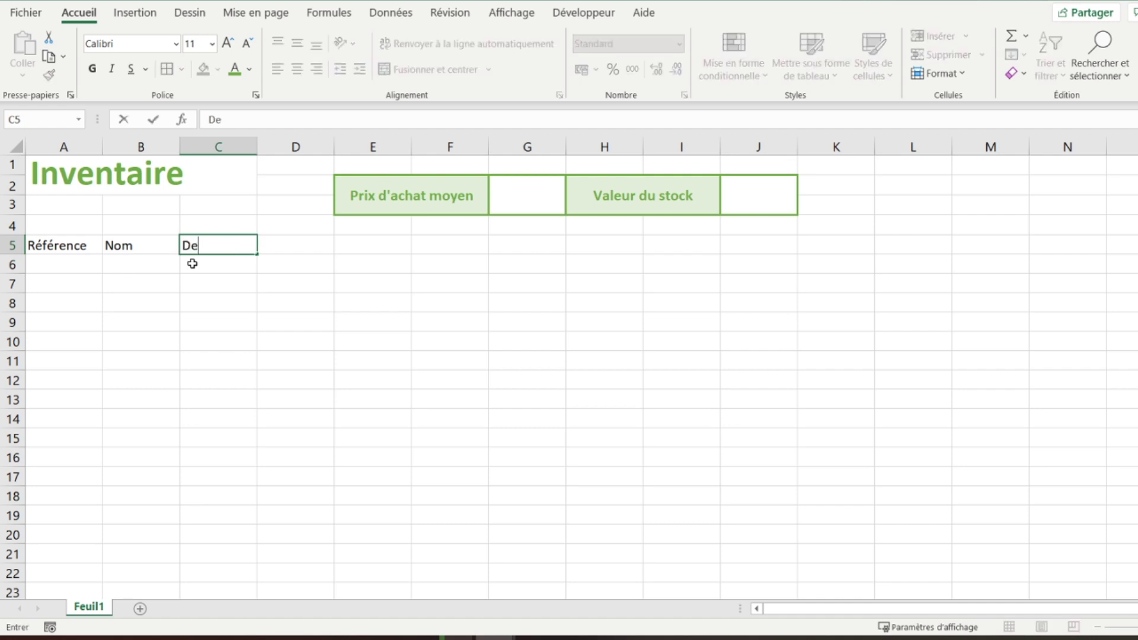
pyautogui.write('scription')
pyautogui.press('Tab')
pyautogui.write('Type')
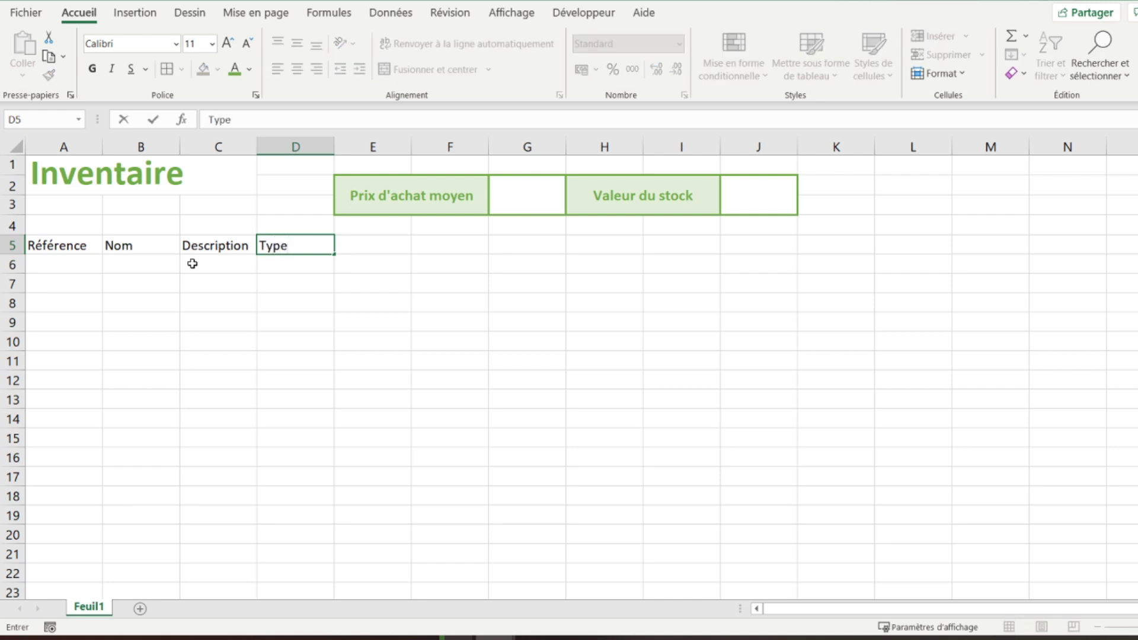
pyautogui.press('Tab')
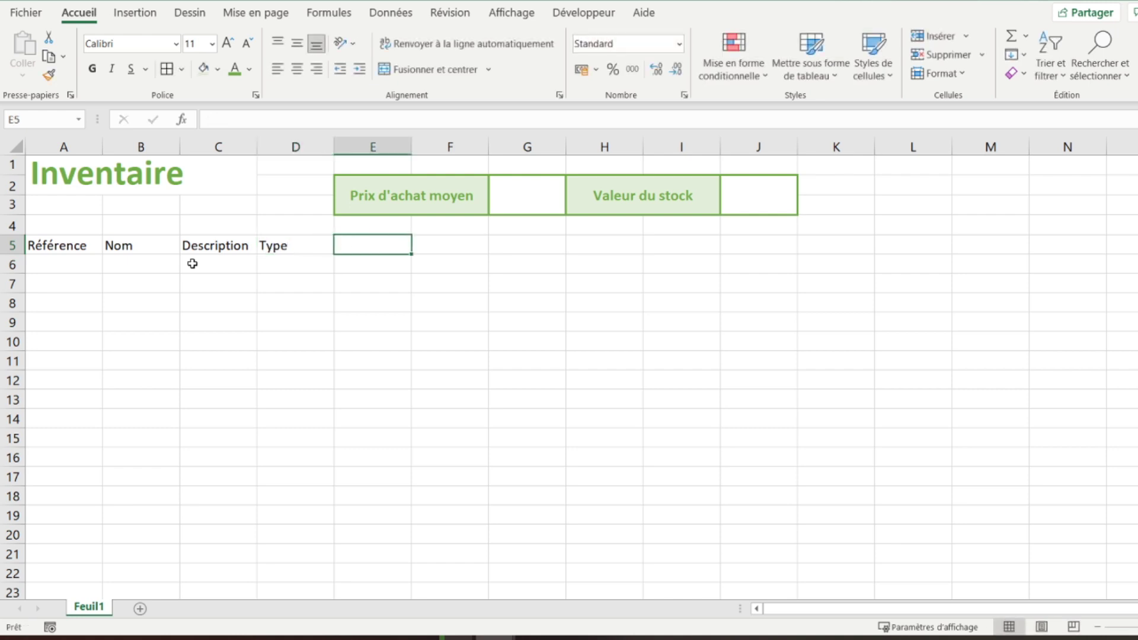
# Enter the column headers "Département", "Emplacement" and "Dernière commande" in E5:G5
pyautogui.write('Département')
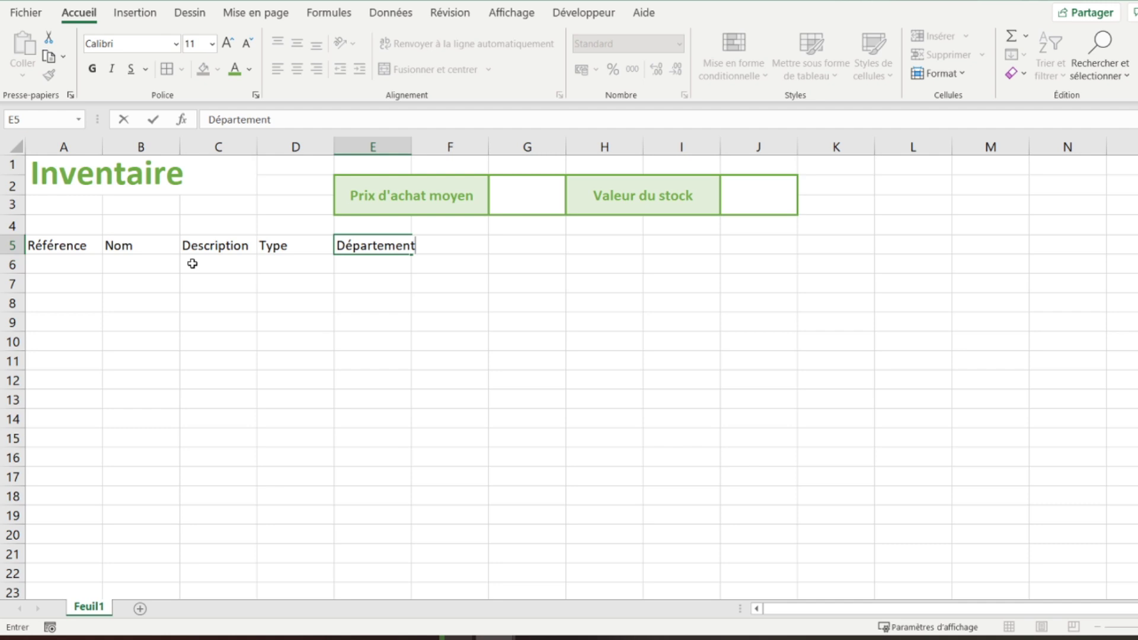
pyautogui.press('Tab')
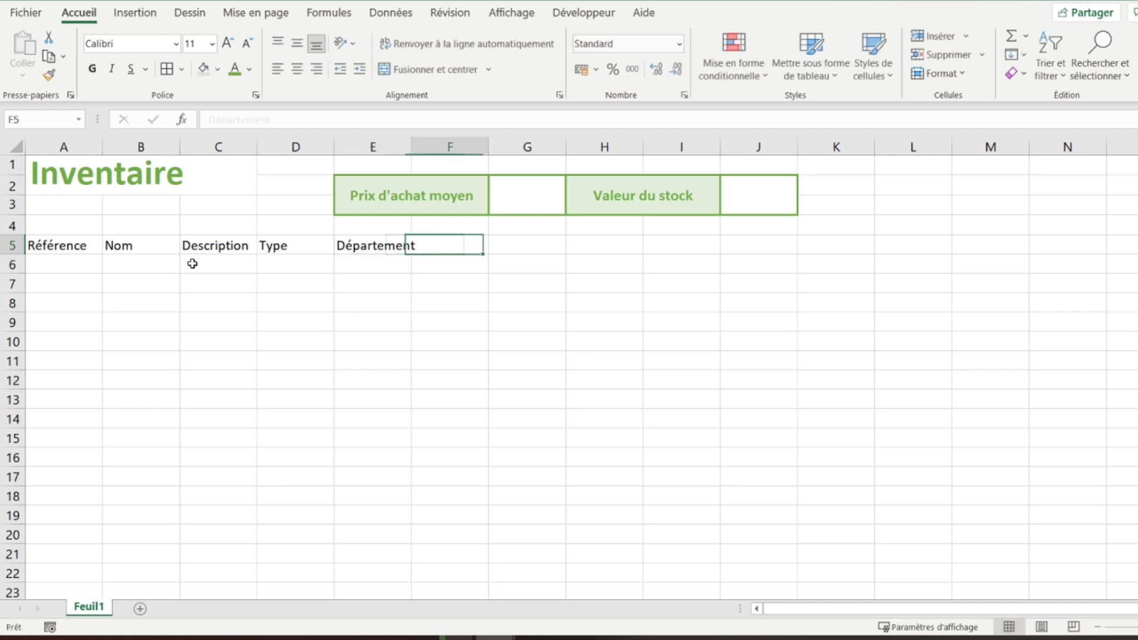
pyautogui.write('Emplacement')
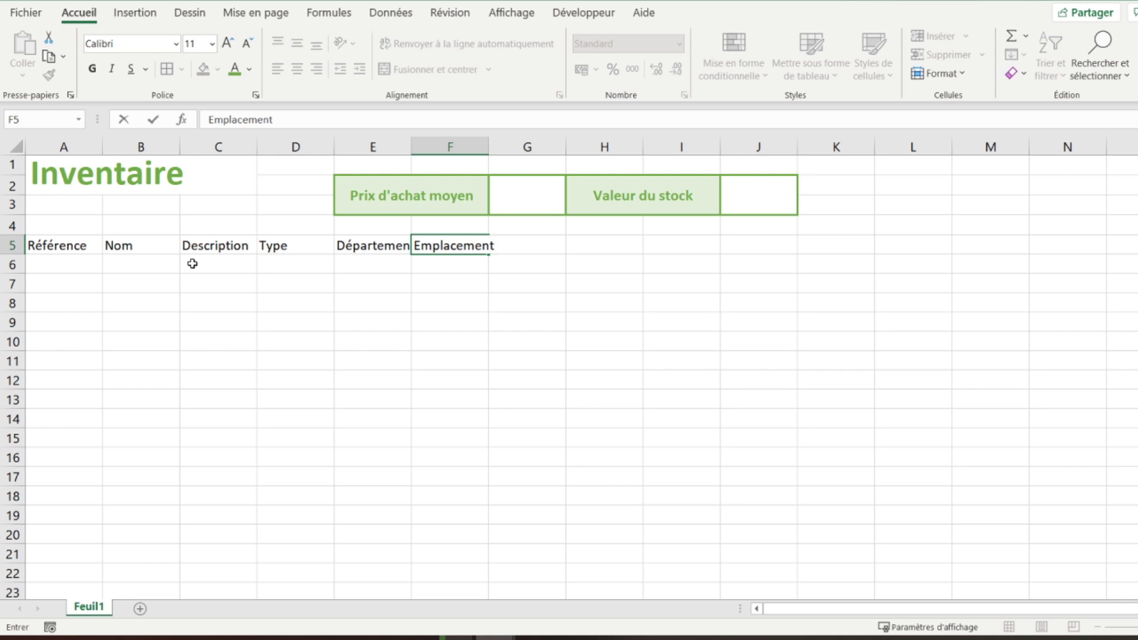
pyautogui.press('Tab')
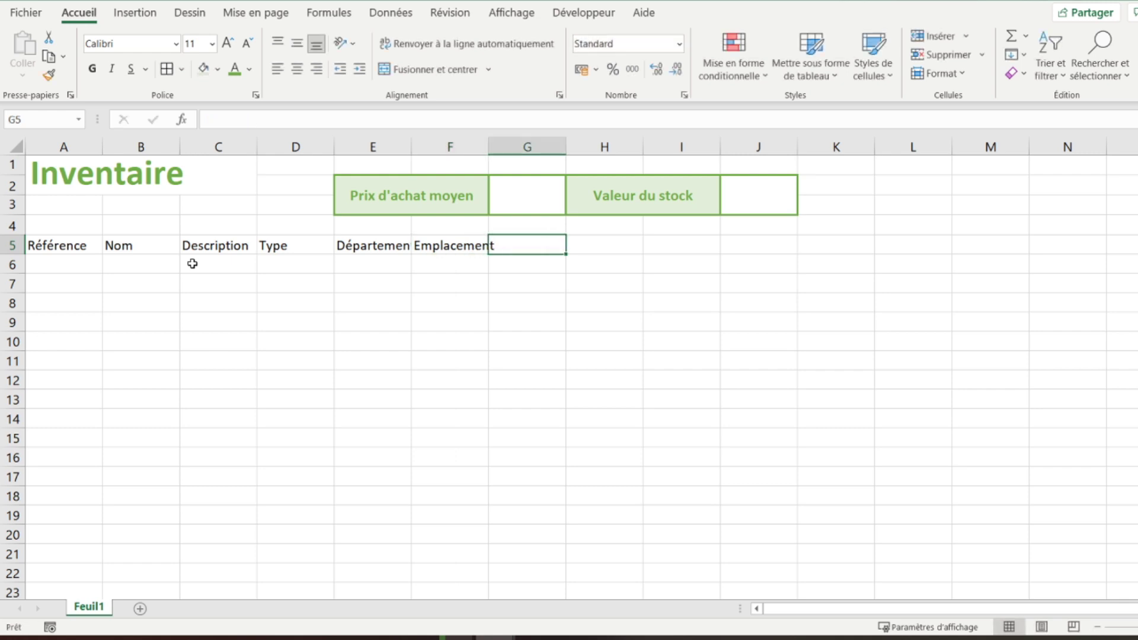
pyautogui.write('Derni')
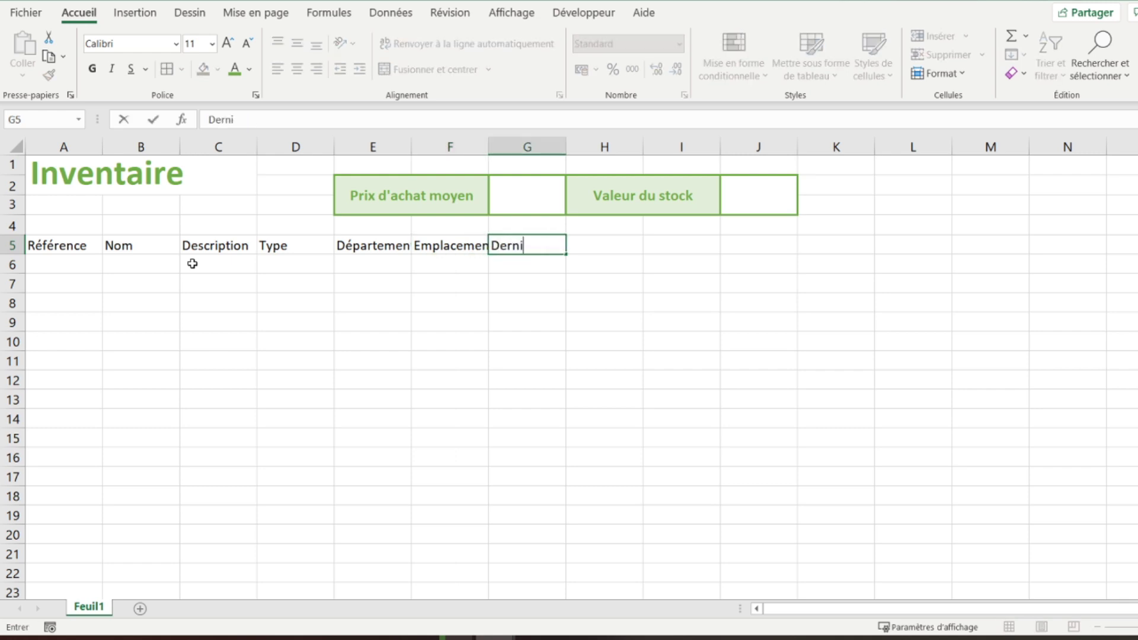
pyautogui.write('ère commande')
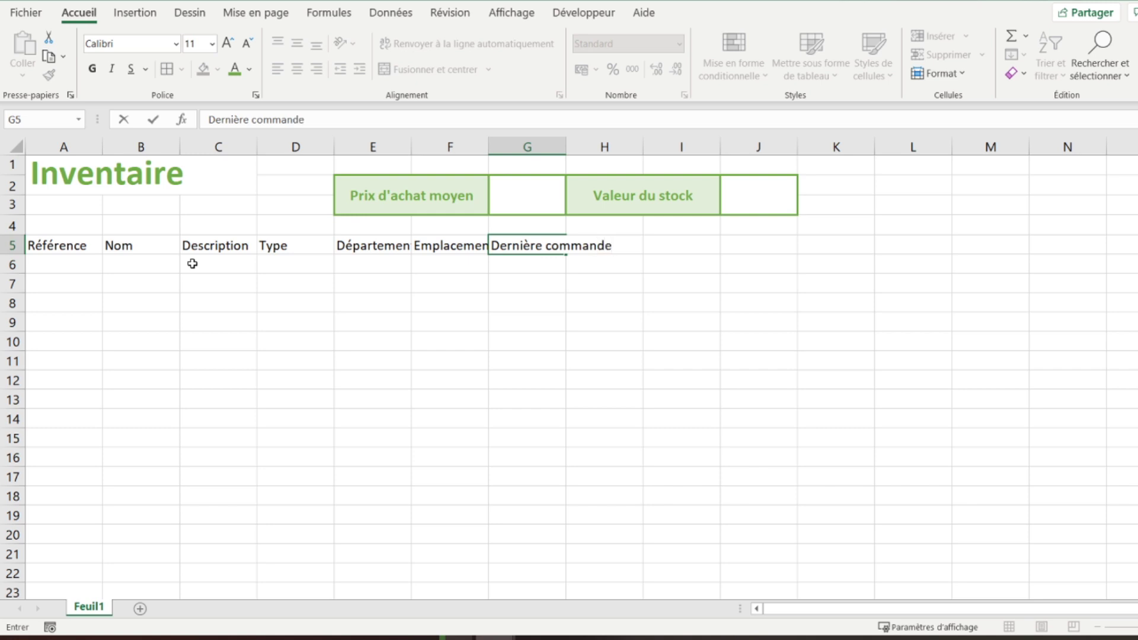
pyautogui.press('Tab')
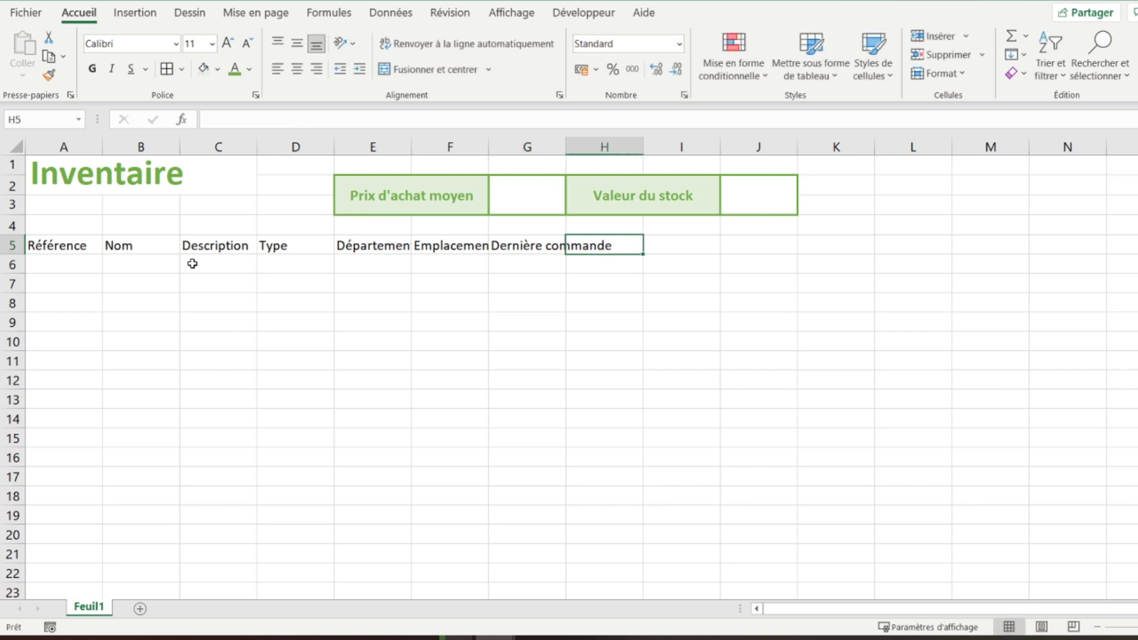
# Enter the column headers "Fournisseur", "Prix d'achat", "Etat" and "Quantité" in H5:K5
pyautogui.write('Fournisseur')
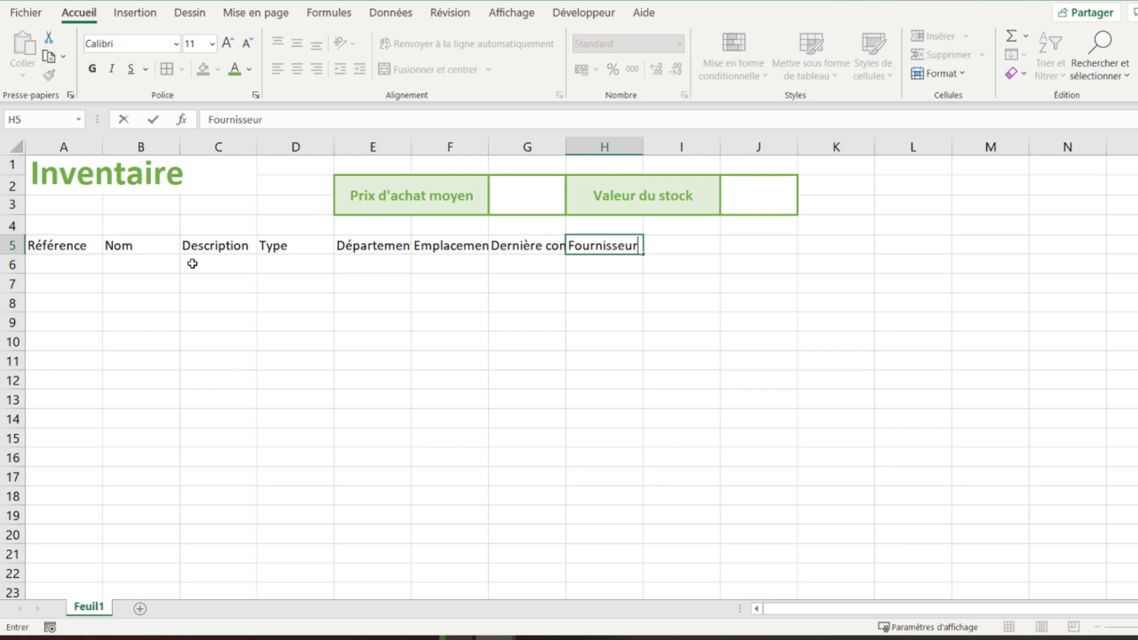
pyautogui.write("Prix d'achat")
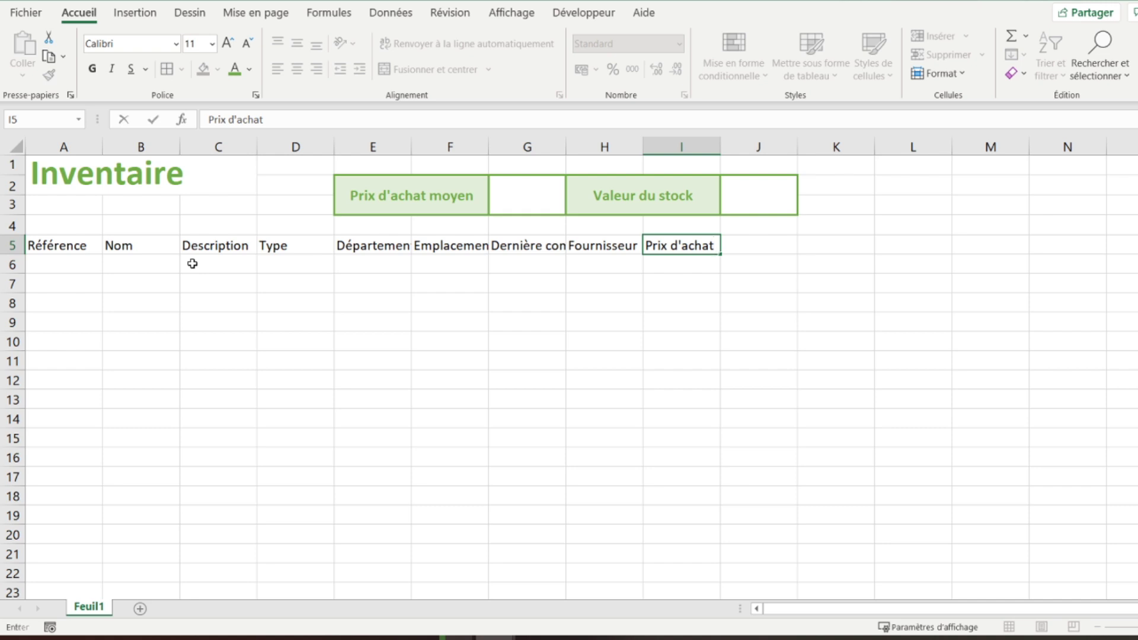
pyautogui.press('Tab')
pyautogui.write('Etat')
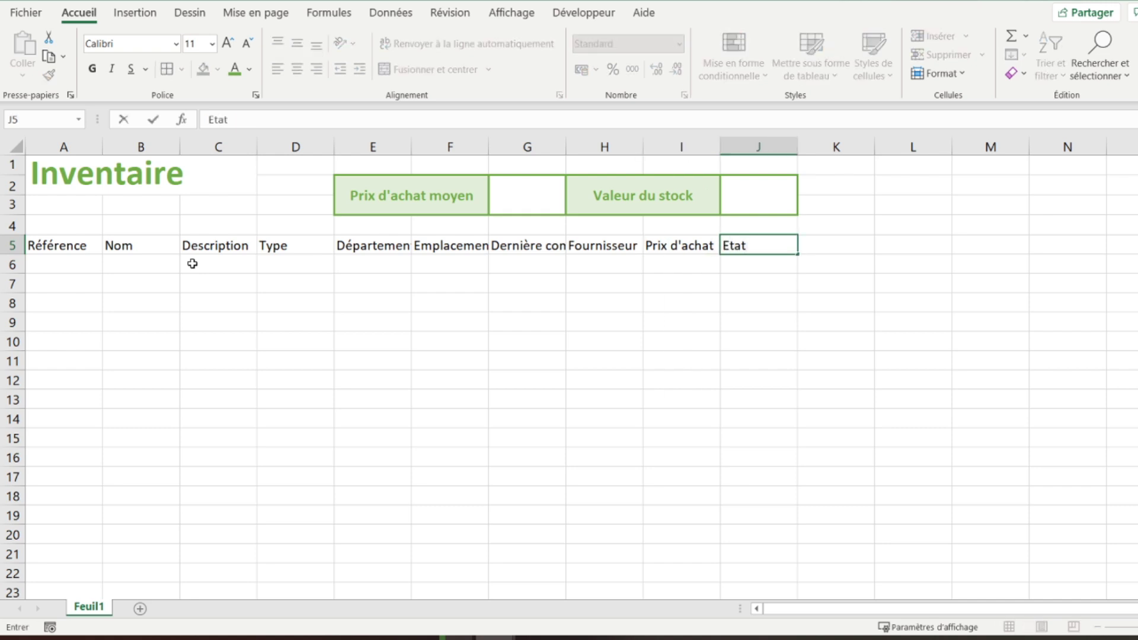
pyautogui.press('Tab')
pyautogui.write('Quantité')
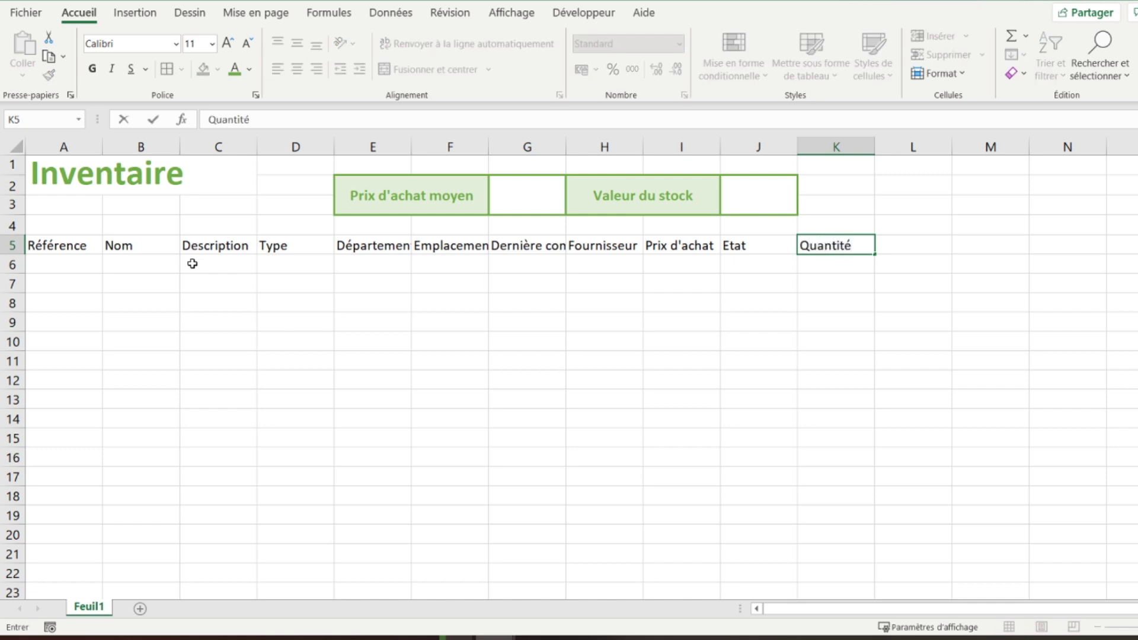
pyautogui.press('Tab')
# Enter the last column headers, "Valeur du stock" in L5 and "Commentaires" in M5
pyautogui.write('V')
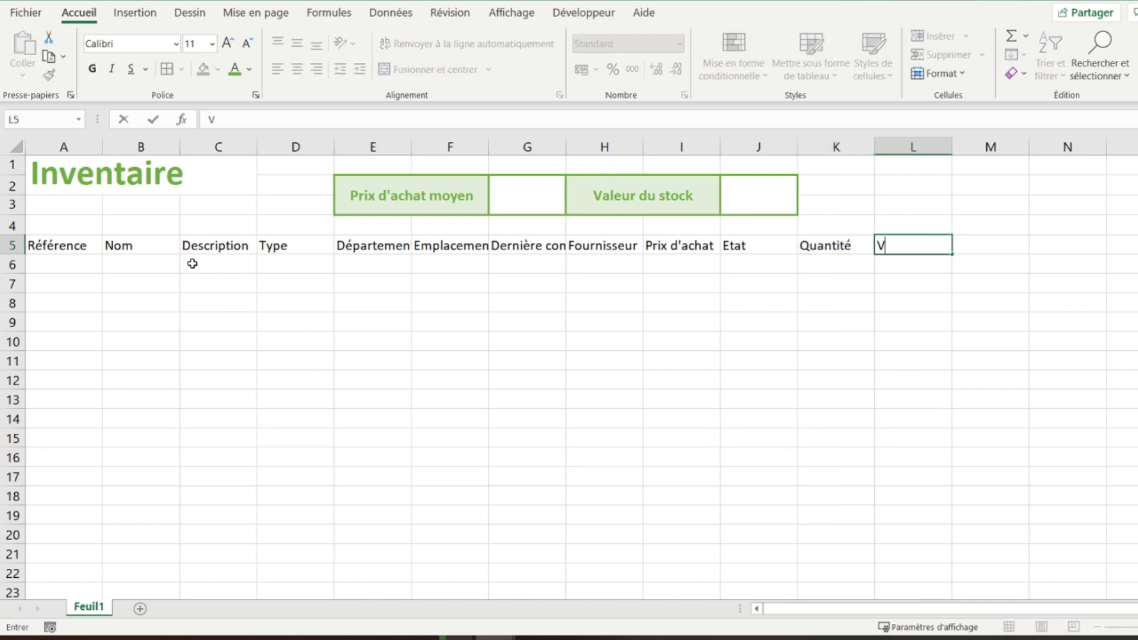
pyautogui.write('aleur du stock')
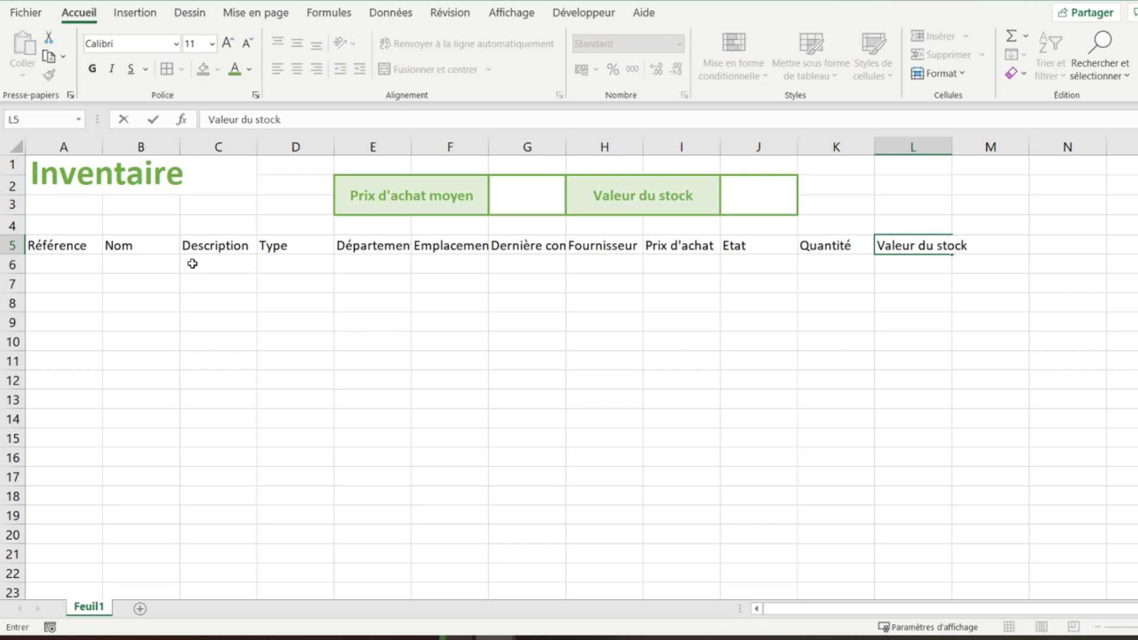
pyautogui.press('Tab')
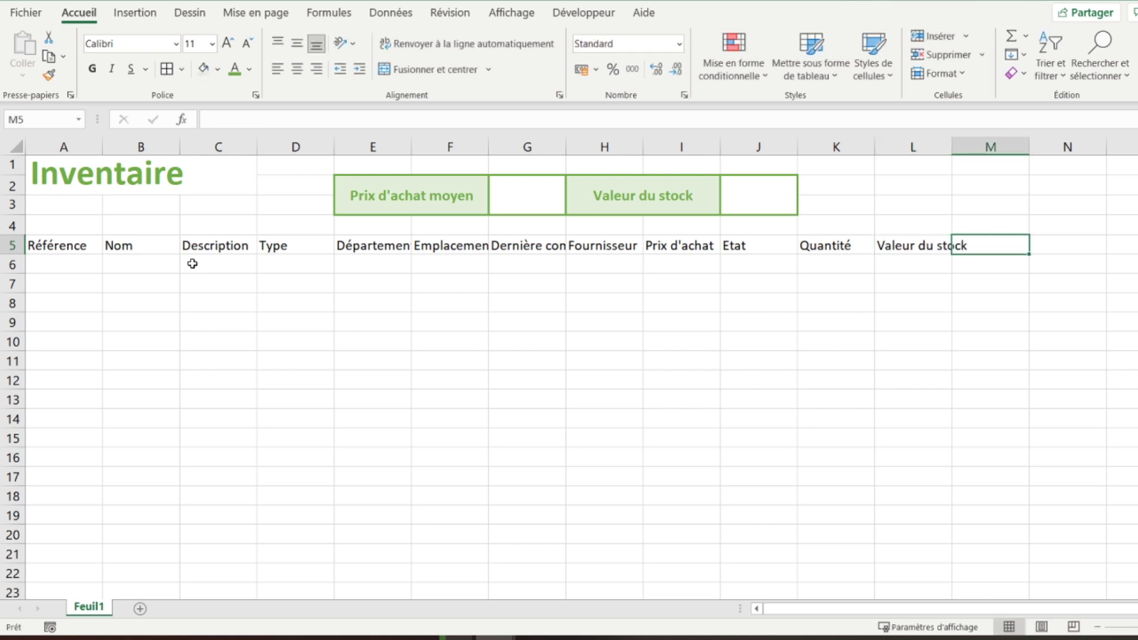
pyautogui.write('Co')
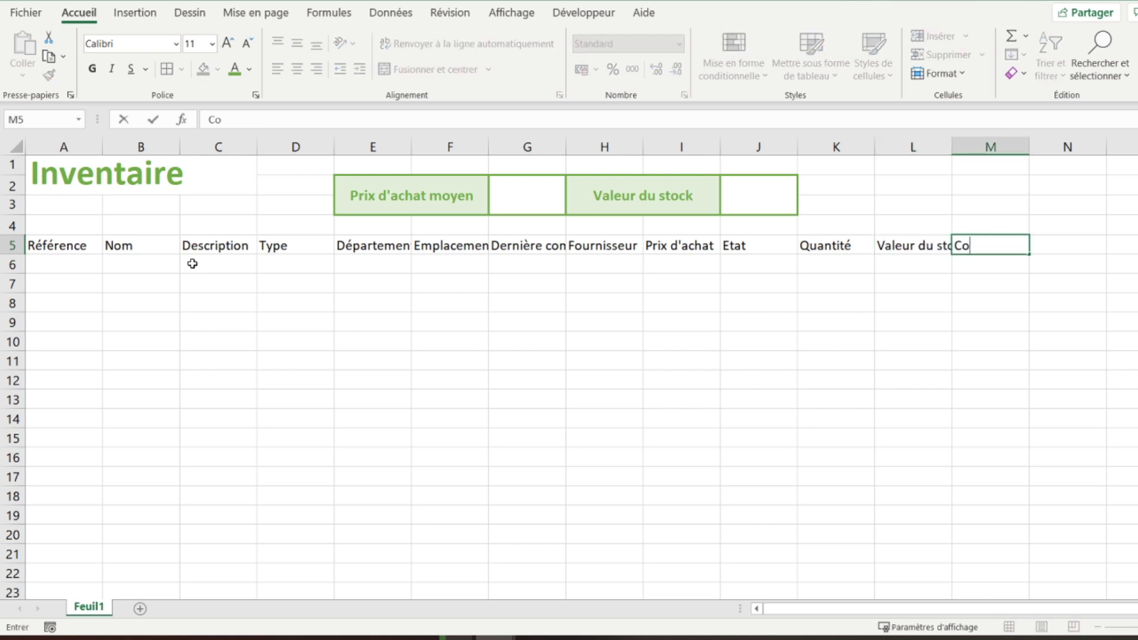
pyautogui.write('mmentaires')
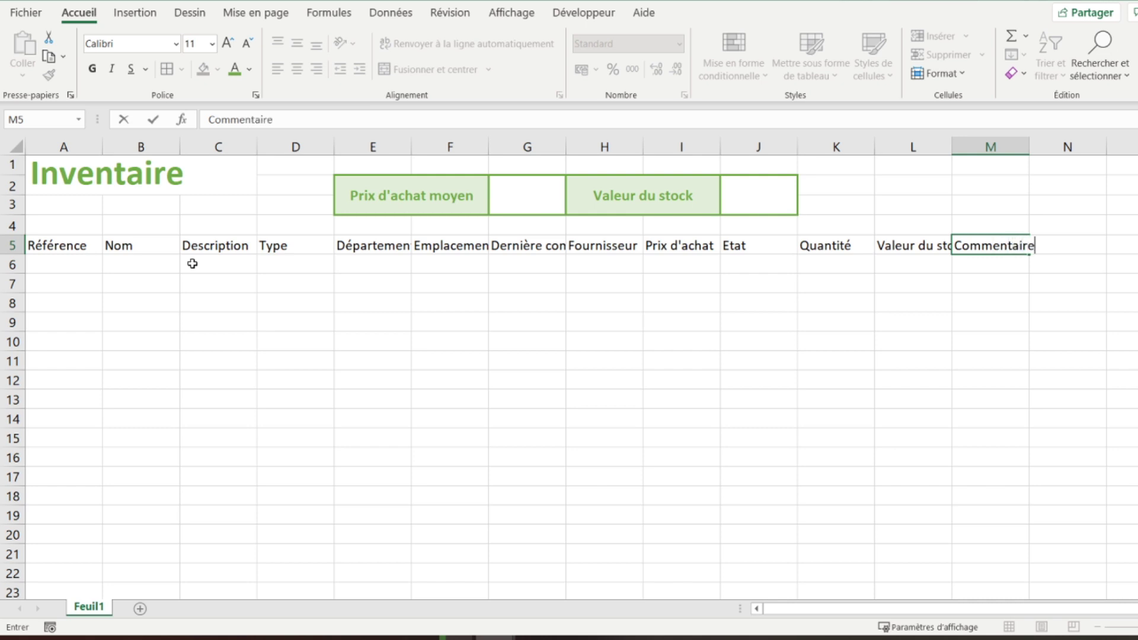
pyautogui.press('Return')
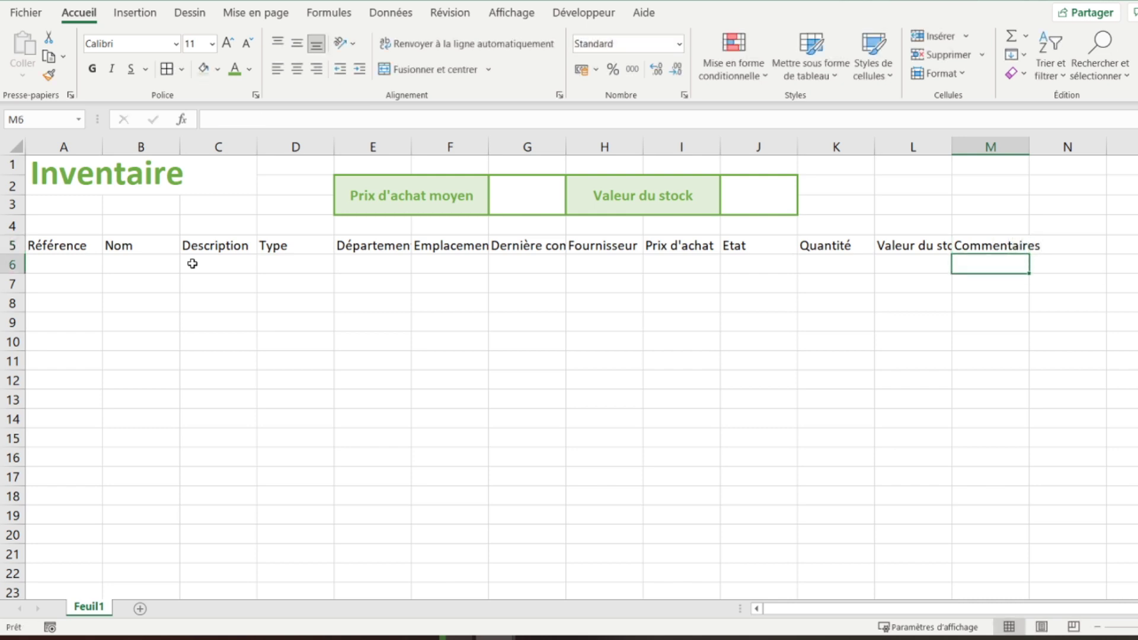
# Increase the height of header row 5 to about 32 points
pyautogui.click(1098, 626)
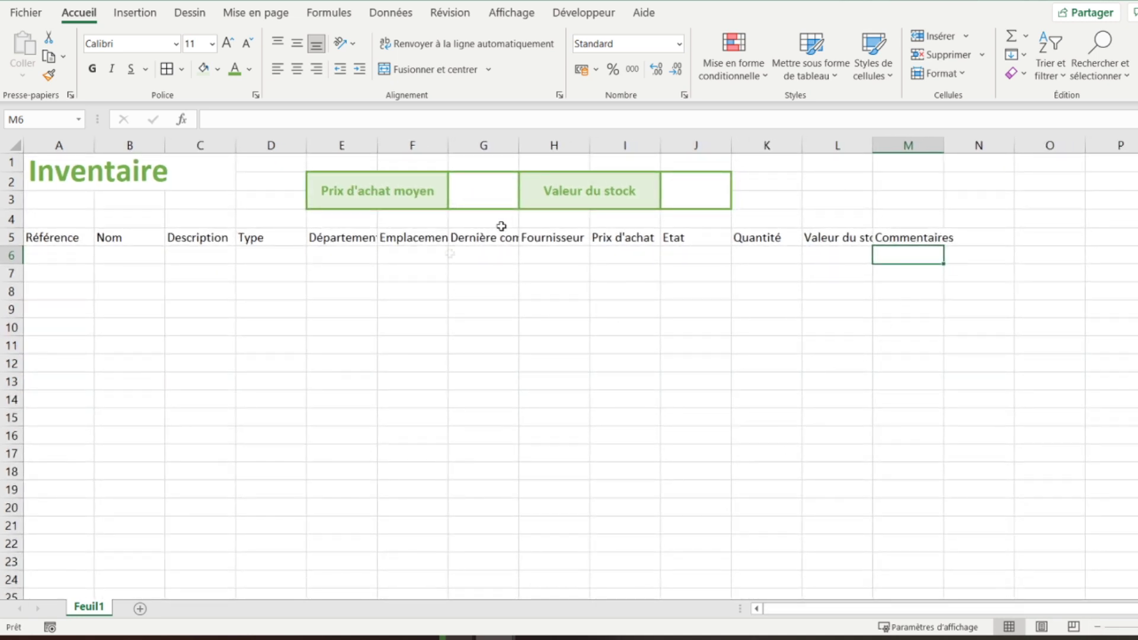
pyautogui.click(83, 240)
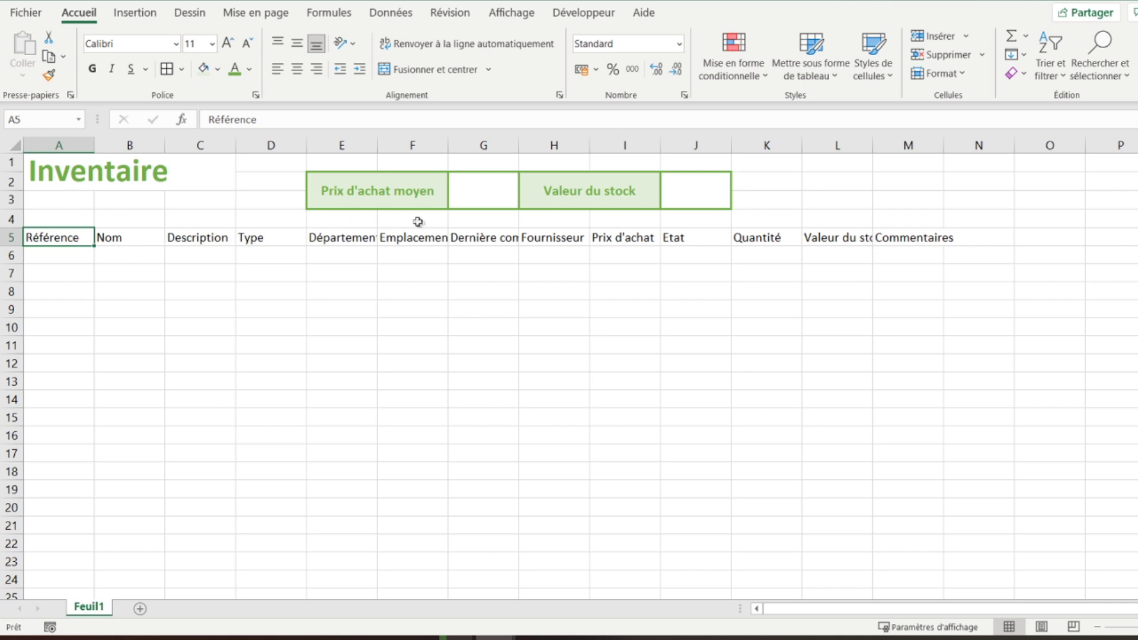
pyautogui.click(477, 239)
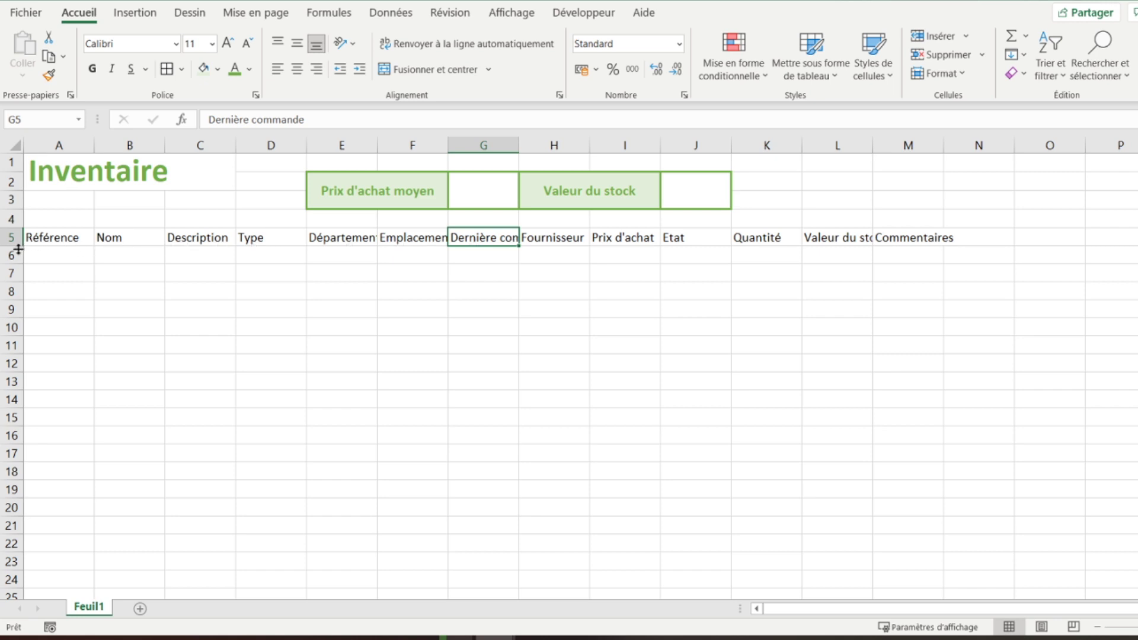
pyautogui.moveTo(12, 247); pyautogui.dragTo(16, 266)
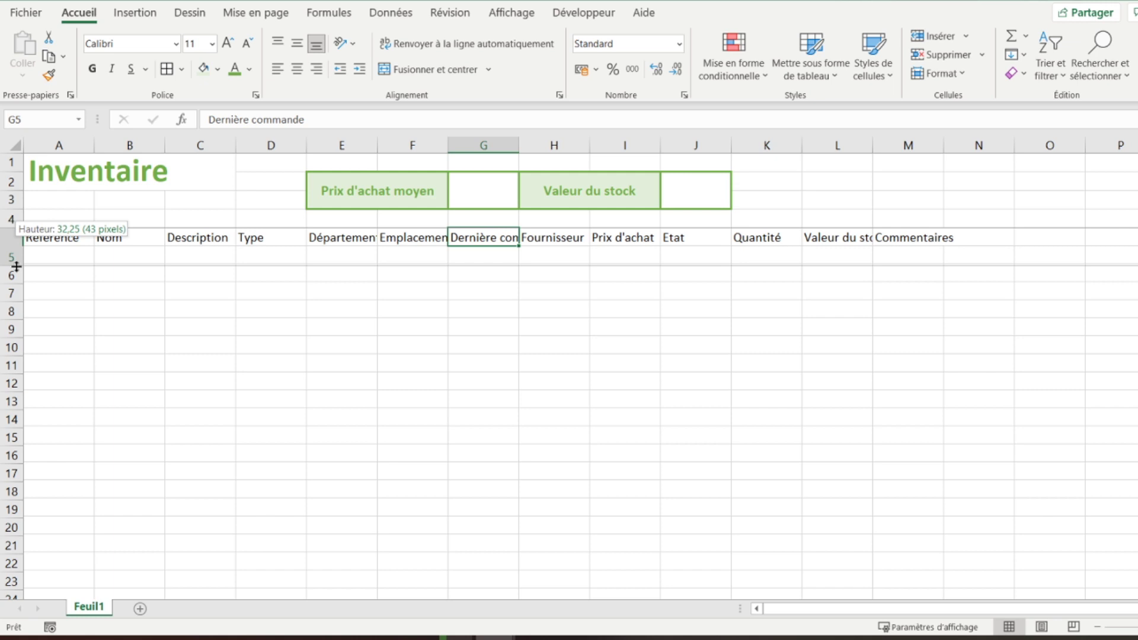
pyautogui.moveTo(16, 267); pyautogui.dragTo(16, 264)
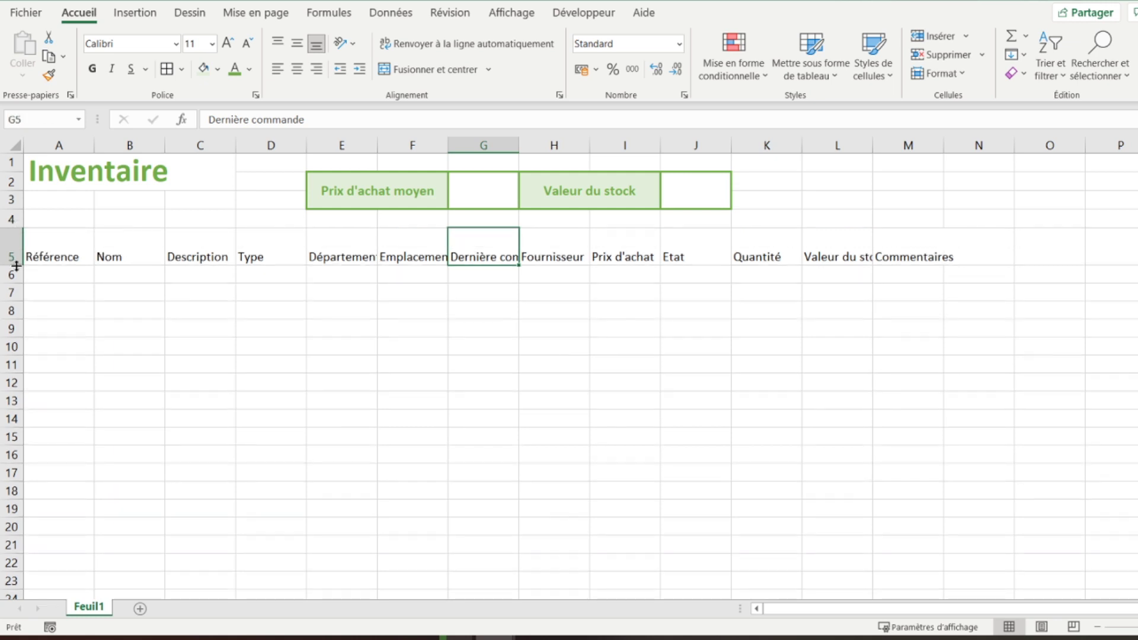
# Make header row 5 bold and wrap its text within the cells
pyautogui.click(9, 256)
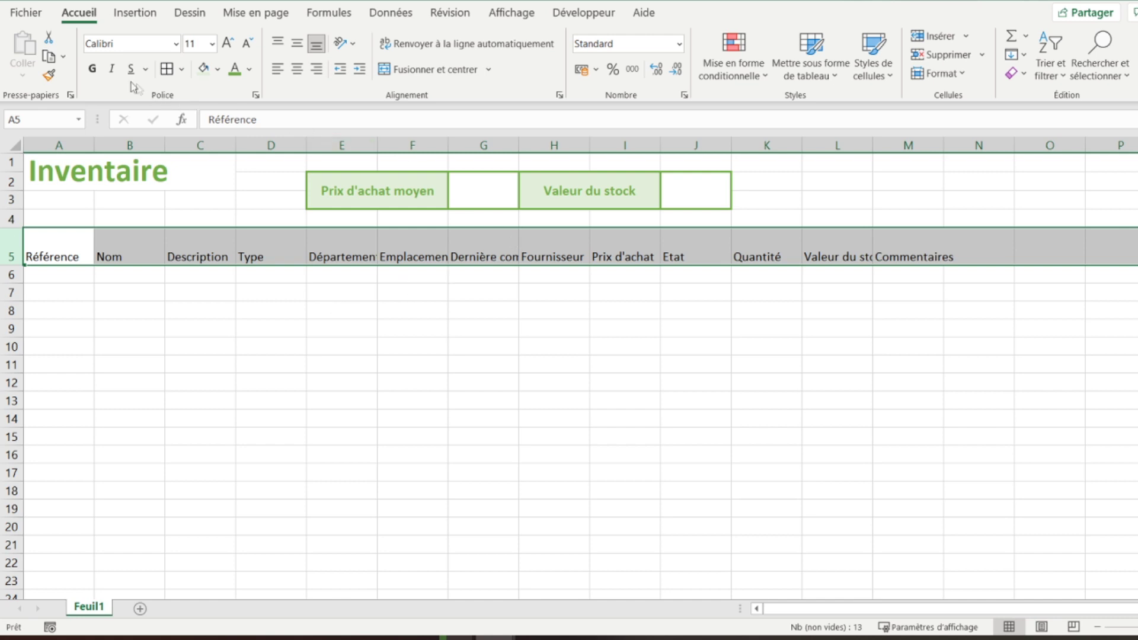
pyautogui.click(93, 69)
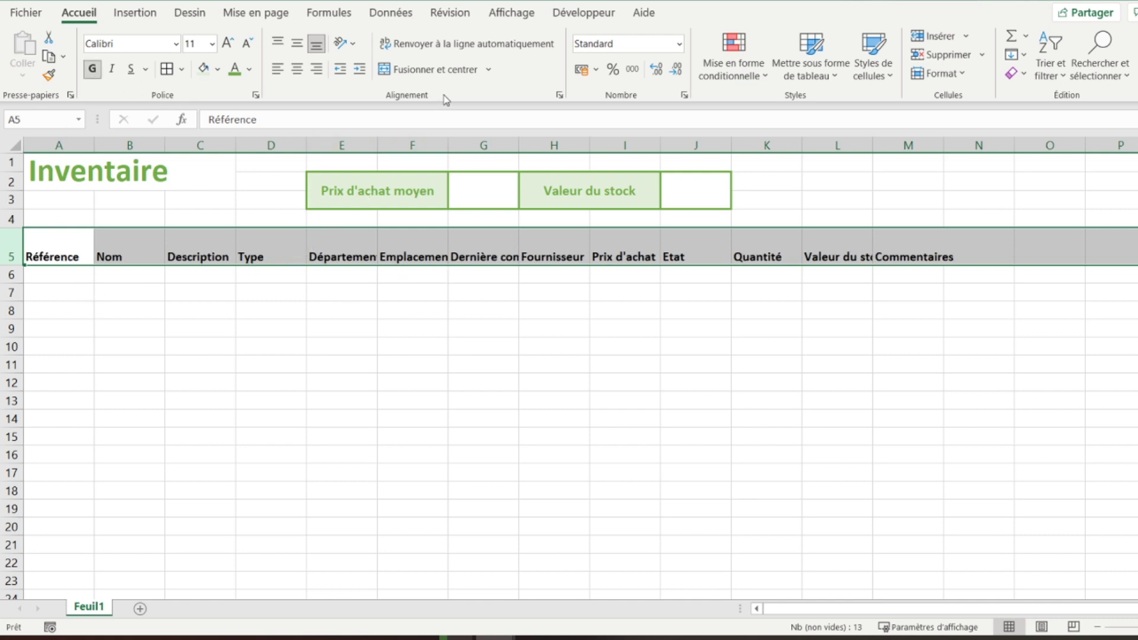
pyautogui.click(445, 50)
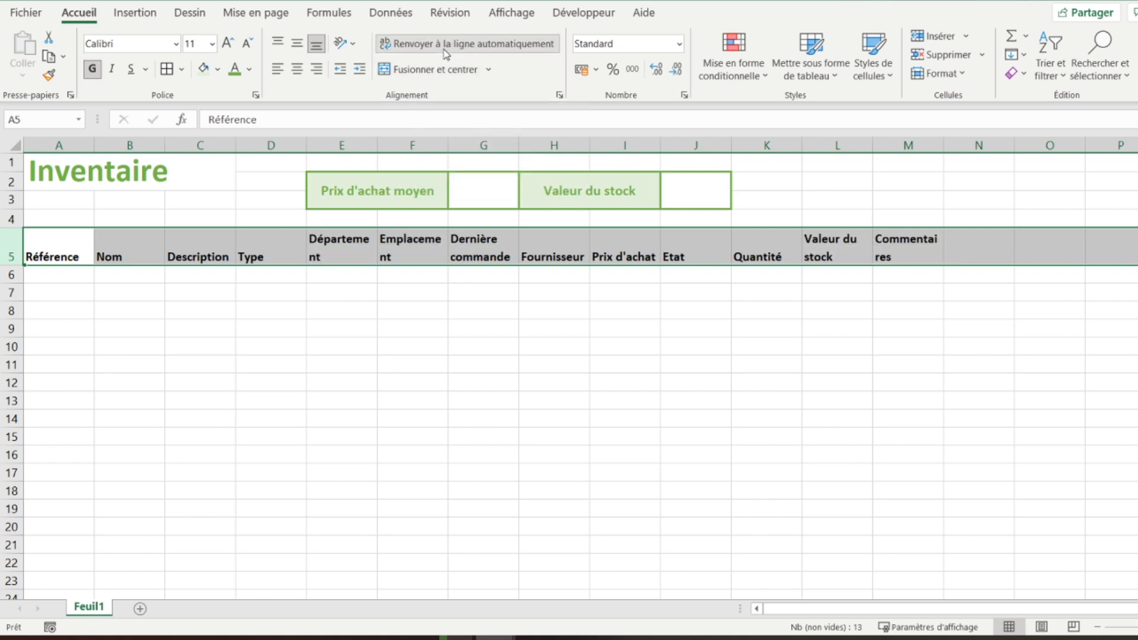
# Widen column E to fit "Département" on one line and centre the row 5 headers horizontally and vertically
pyautogui.moveTo(376, 150); pyautogui.dragTo(385, 148)
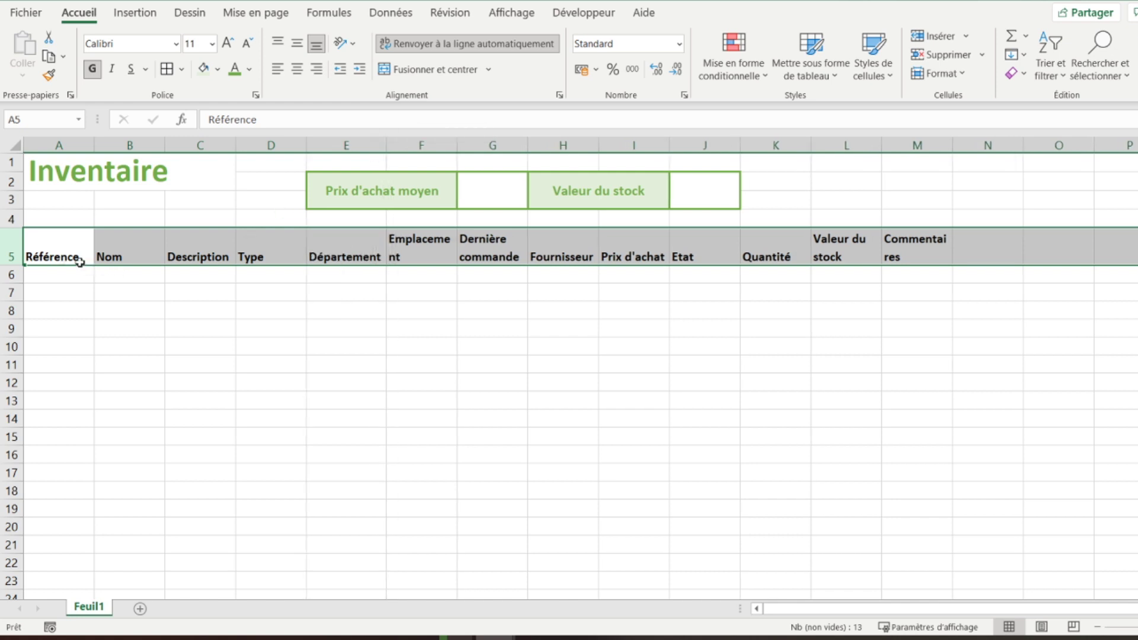
pyautogui.click(297, 70)
pyautogui.click(297, 43)
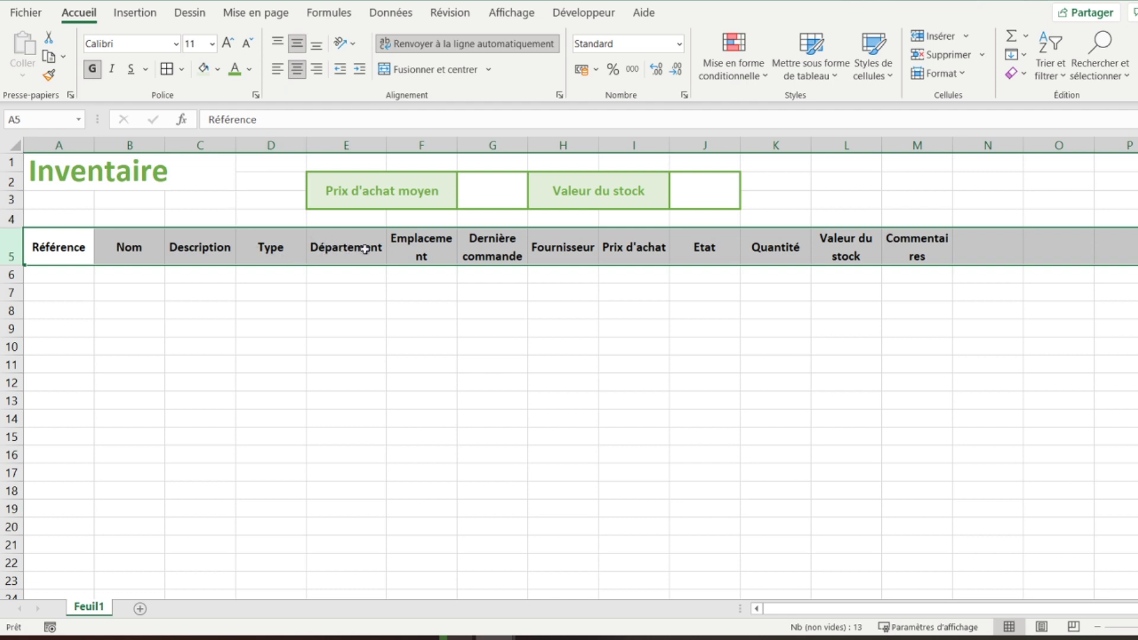
# Widen columns F and M so the headers "Emplacement" and "Commentaires" each fit on one line
pyautogui.moveTo(457, 144); pyautogui.dragTo(468, 144)
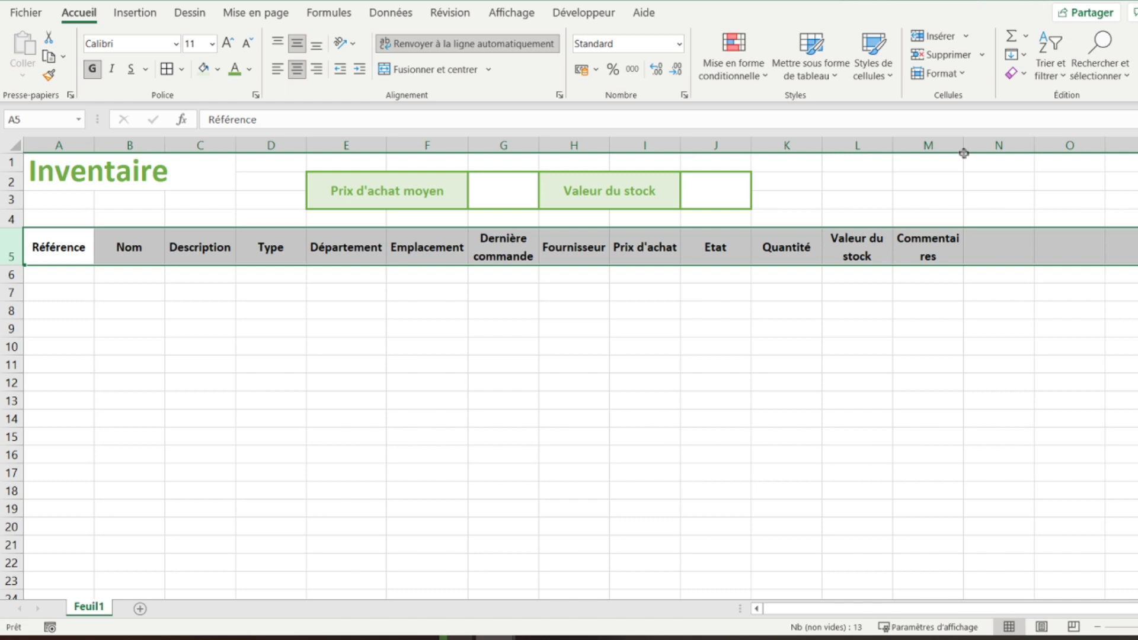
pyautogui.moveTo(964, 146); pyautogui.dragTo(986, 147)
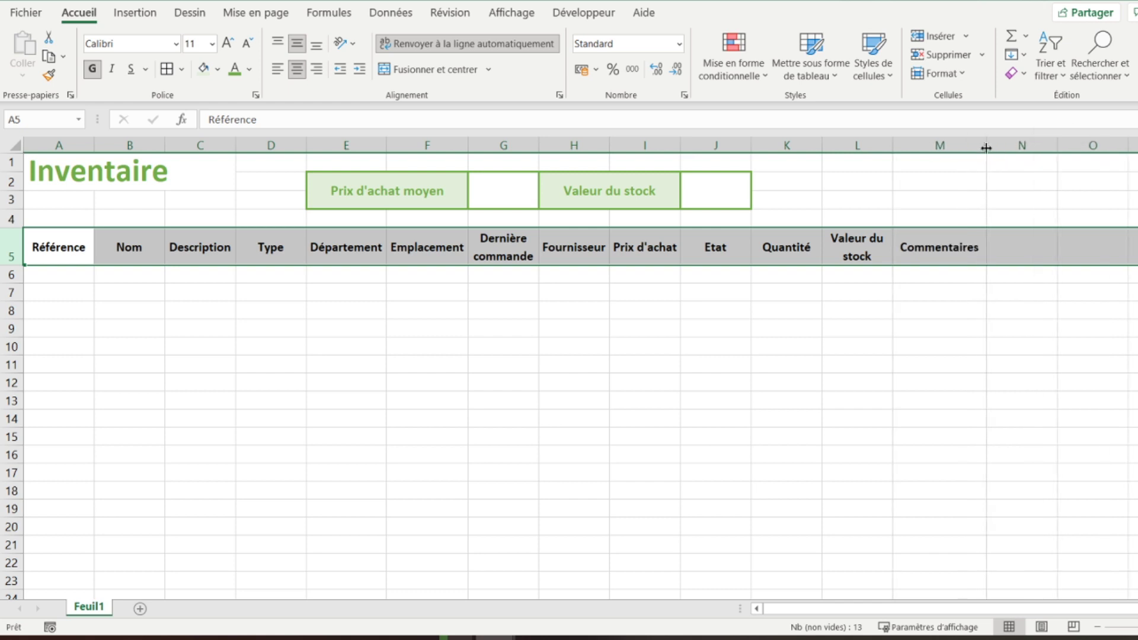
pyautogui.click(411, 294)
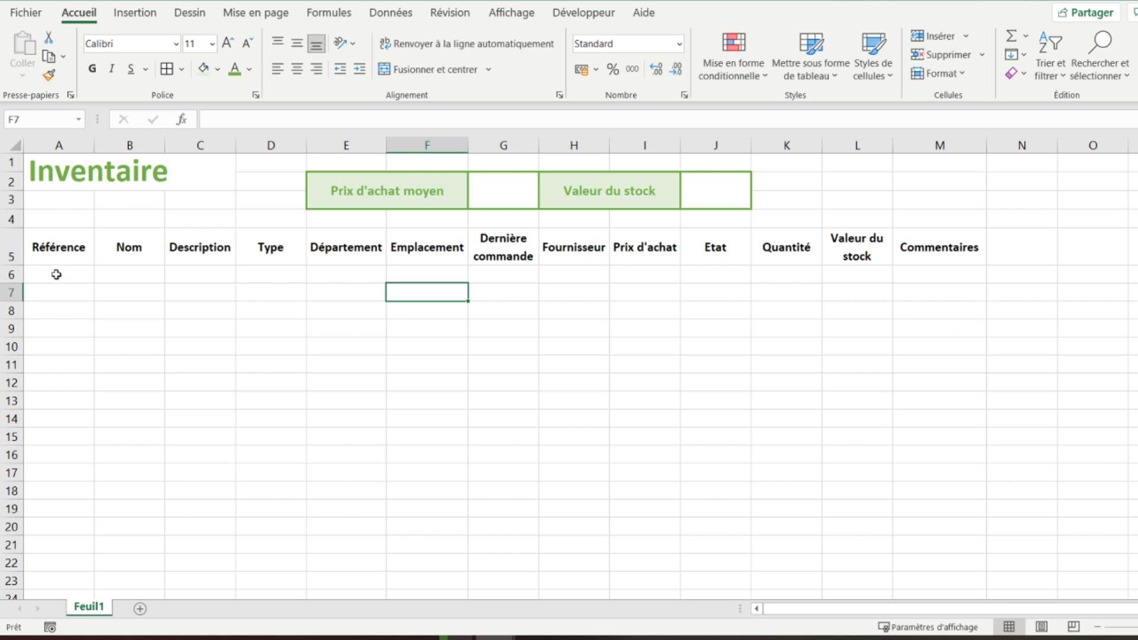
# Enter the first item's reference "A00001", name "POANG" and description "Fauteuil" in A6:C6
pyautogui.click(55, 274)
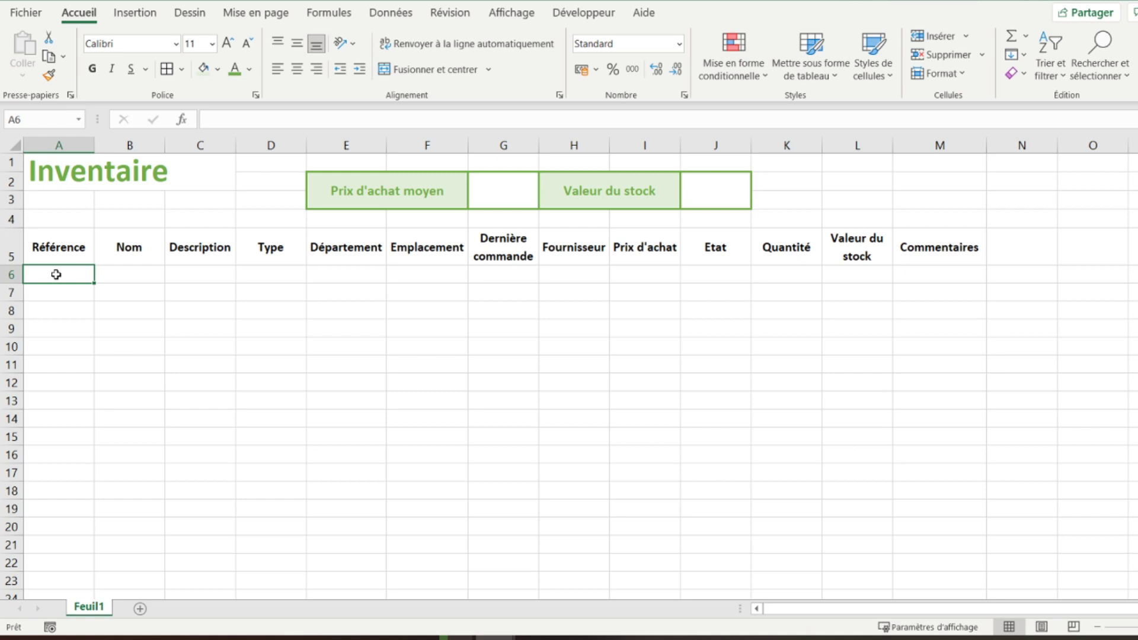
pyautogui.write('A')
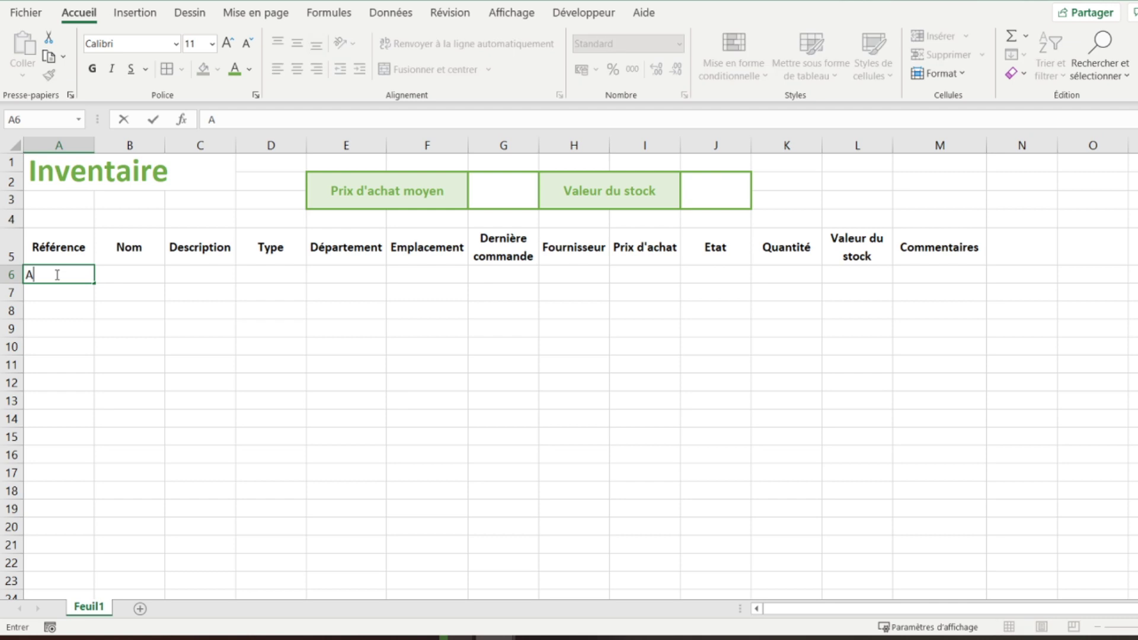
pyautogui.write('00001')
pyautogui.press('Tab')
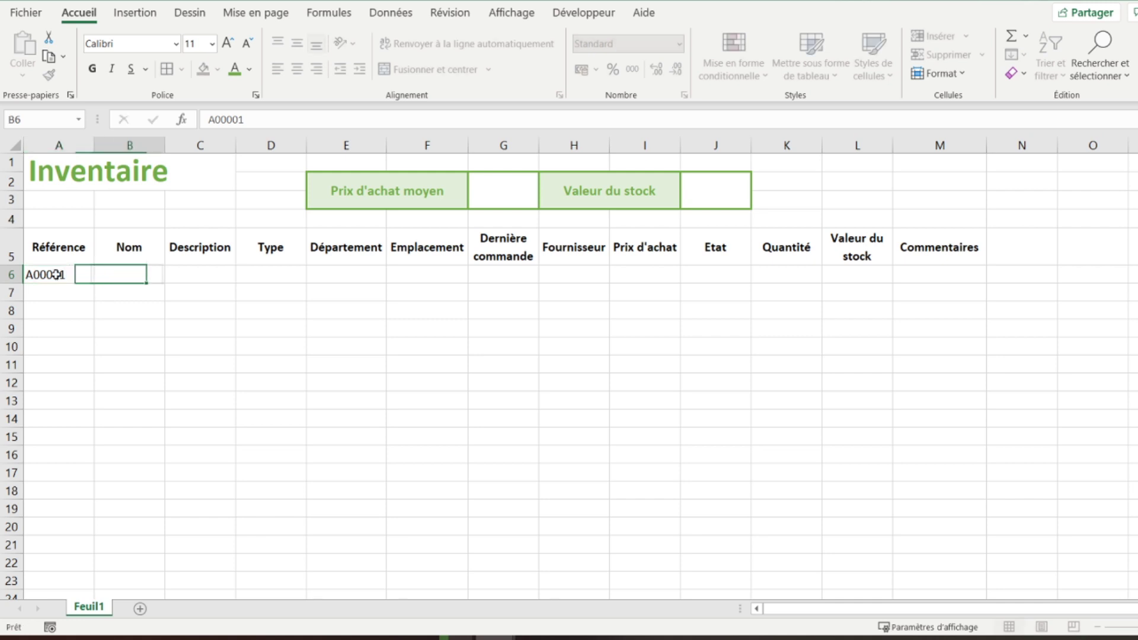
pyautogui.write('POANG')
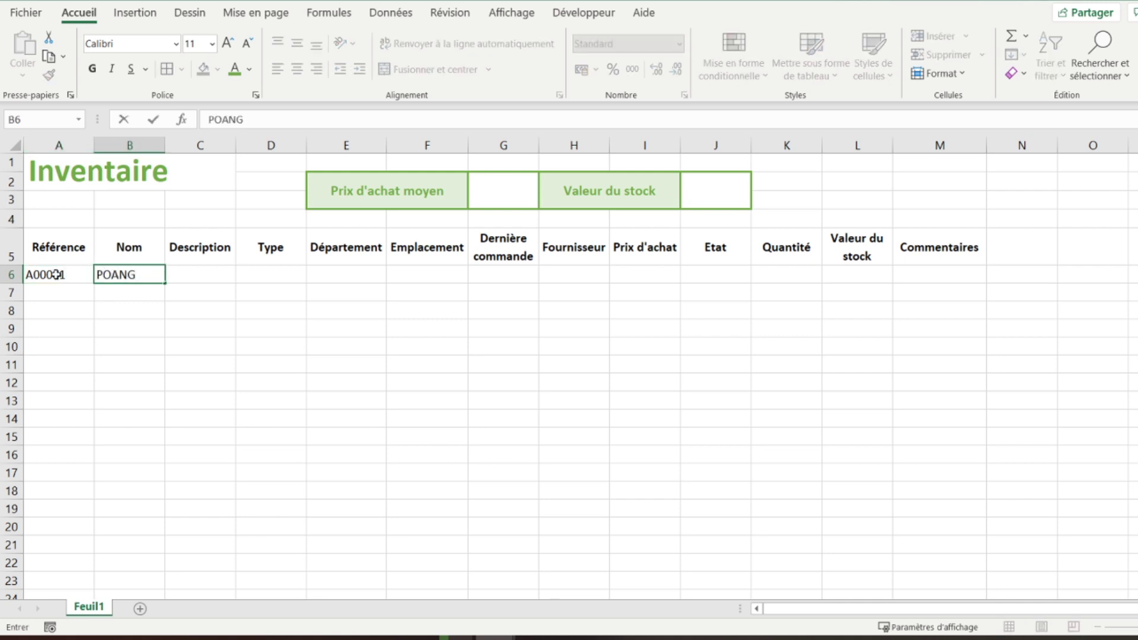
pyautogui.press('Tab')
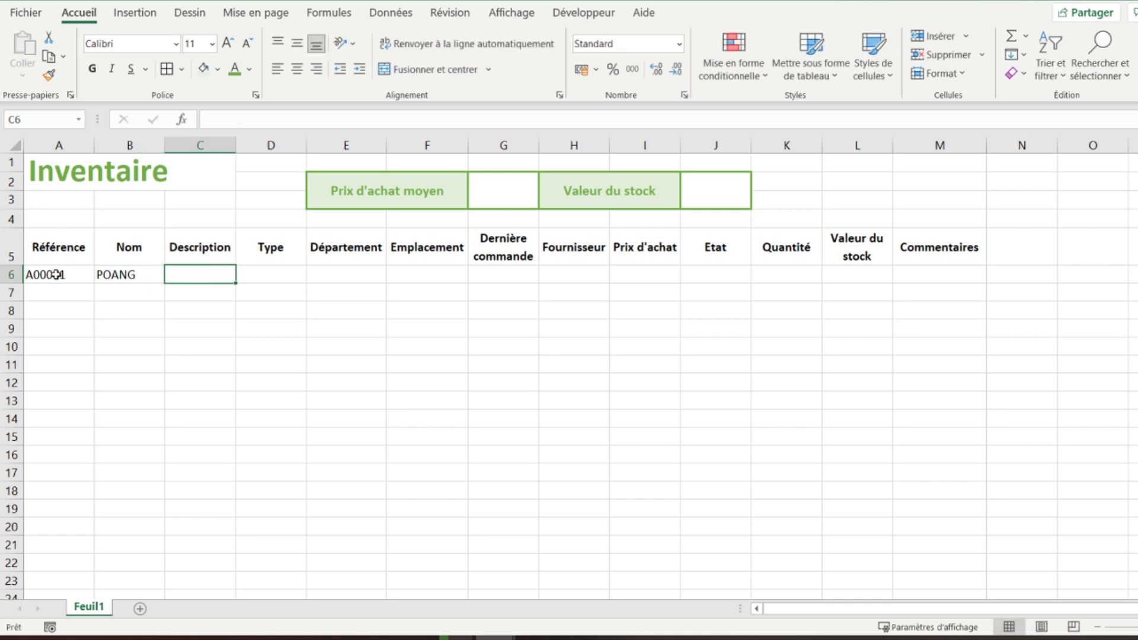
pyautogui.write('Fauteuil')
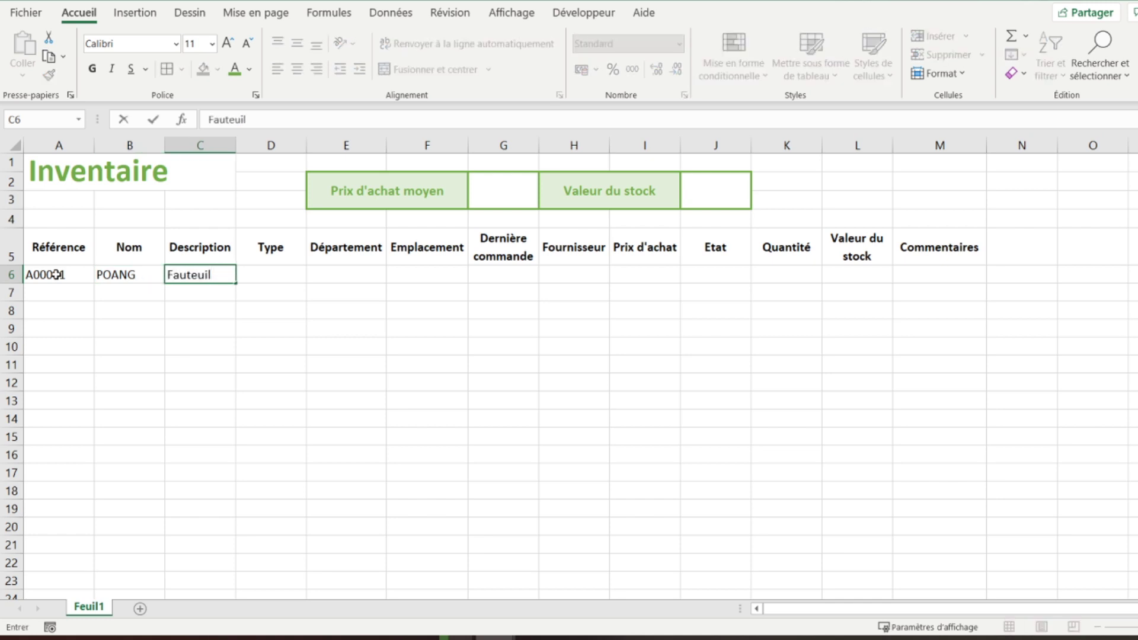
pyautogui.press('Tab')
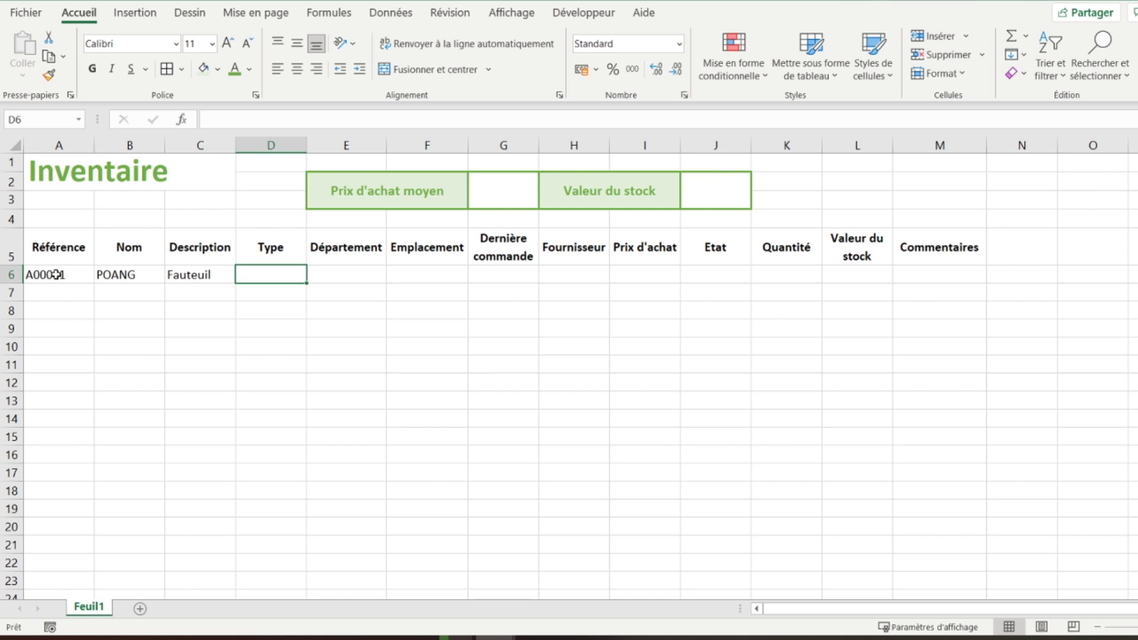
# Enter "Fauteuil et méridiennes" in D6 for the first item
pyautogui.write('Faut')
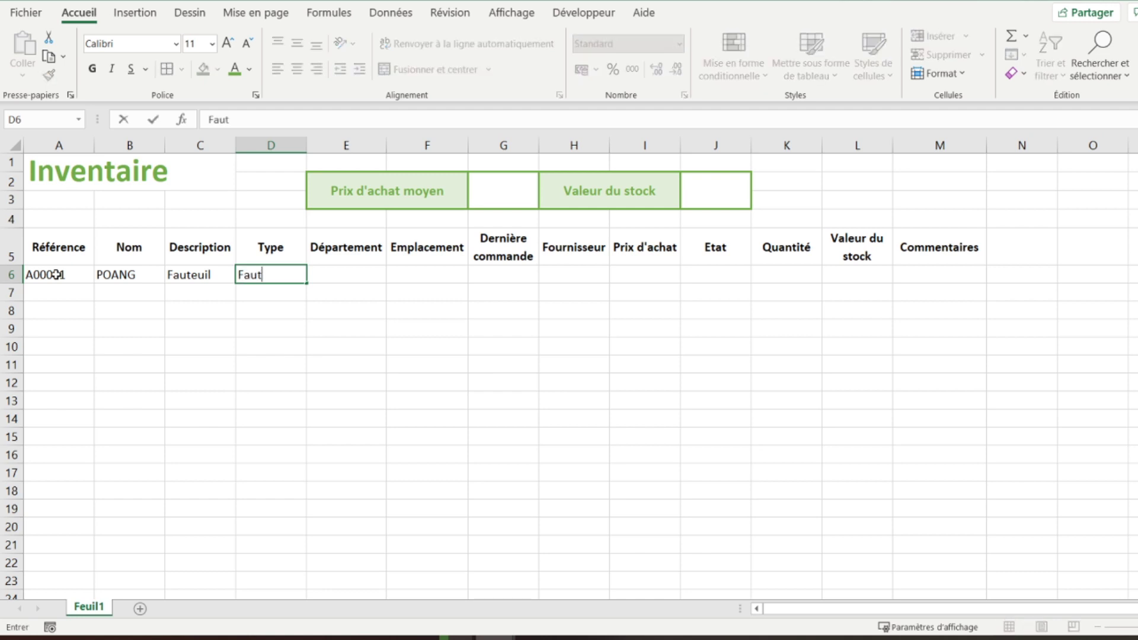
pyautogui.write('euil et mé')
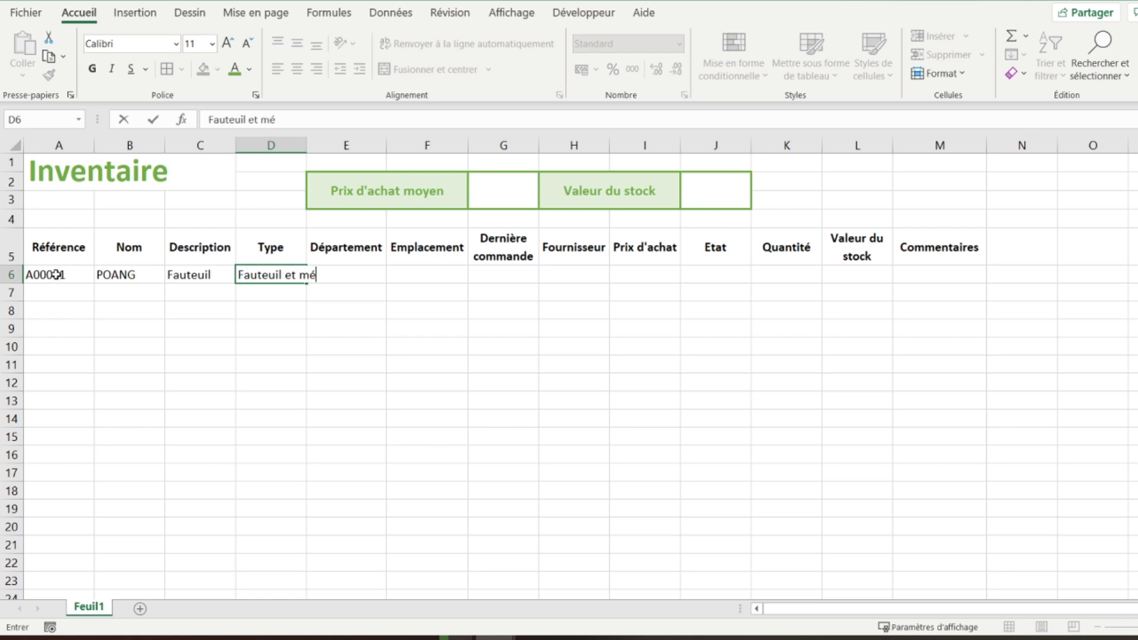
pyautogui.write('ridiennes')
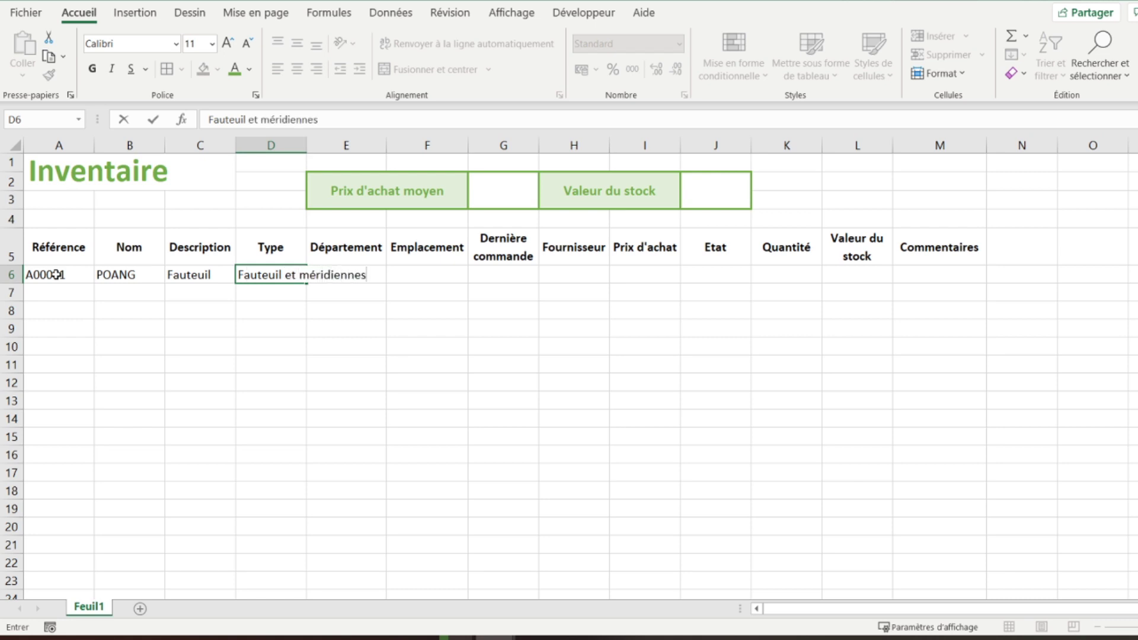
pyautogui.press('Up')
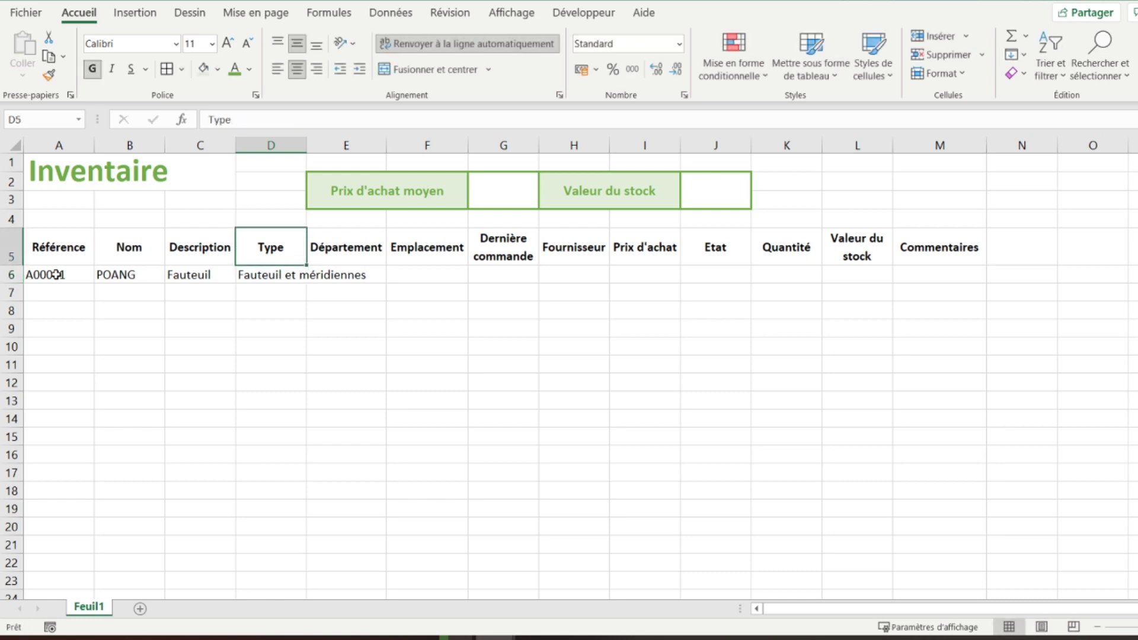
# Change the header in D5 to "Catégorie" and autofit column D to its contents
pyautogui.write('Catégorie')
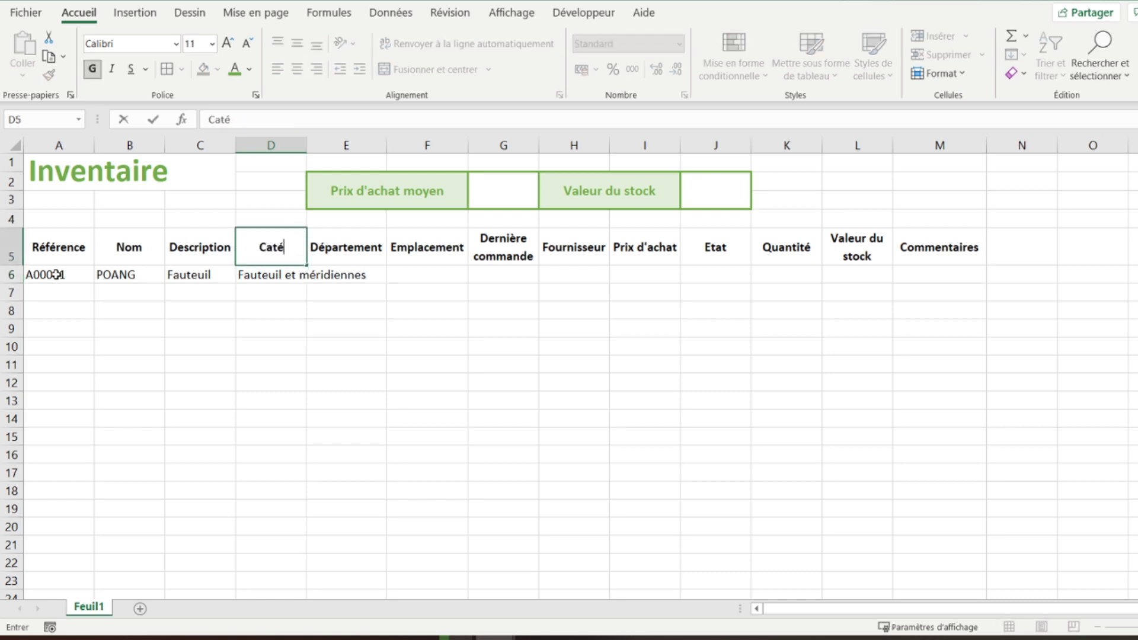
pyautogui.press('Return')
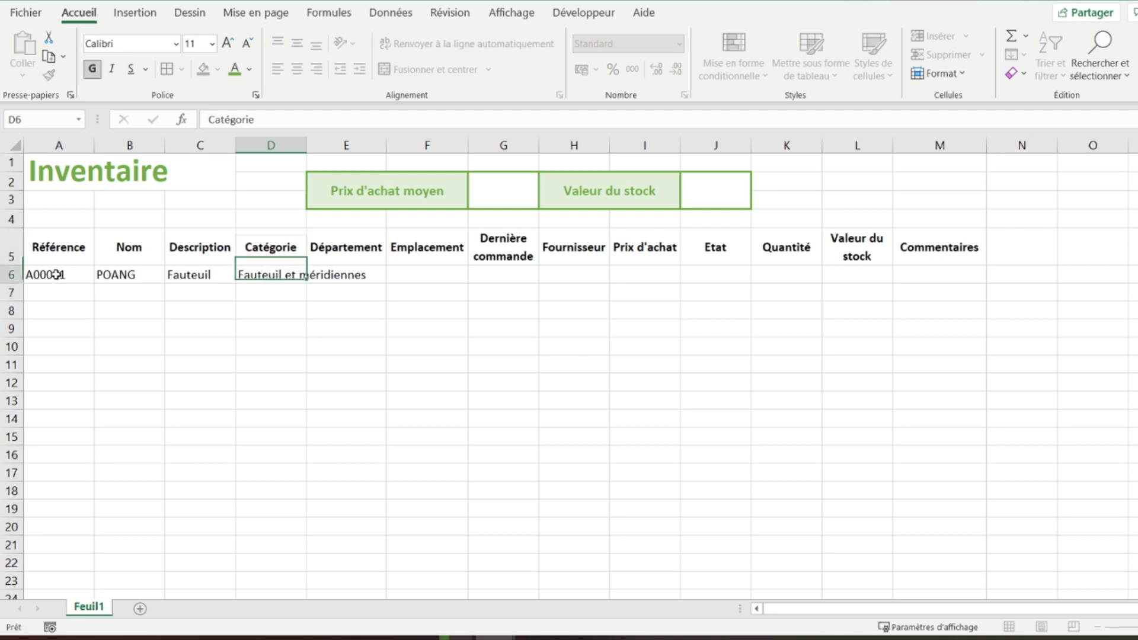
pyautogui.press('Right')
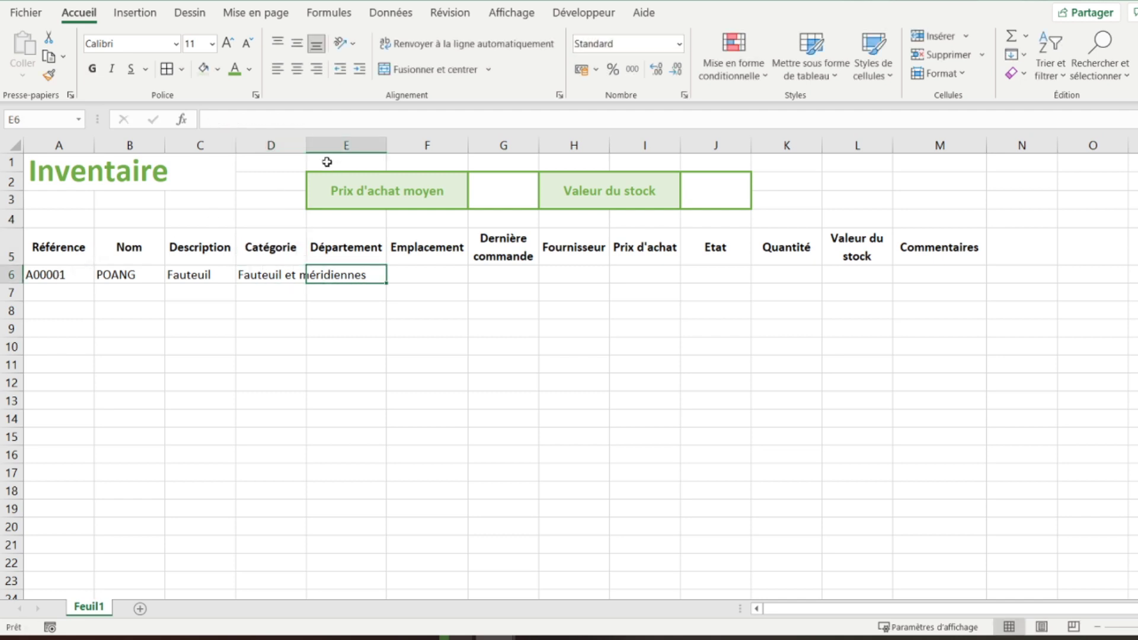
pyautogui.doubleClick(306, 145)
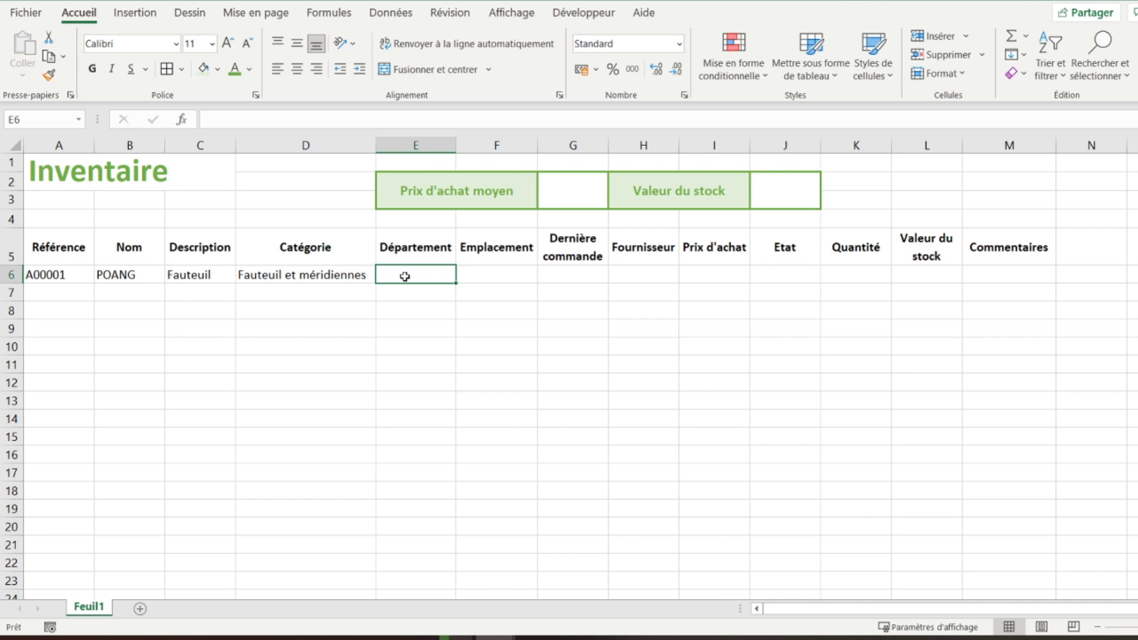
# Enter the department "Meubles", location "1ER étage" and last order date 15/05/2021 in E6:G6
pyautogui.write('Meubles')
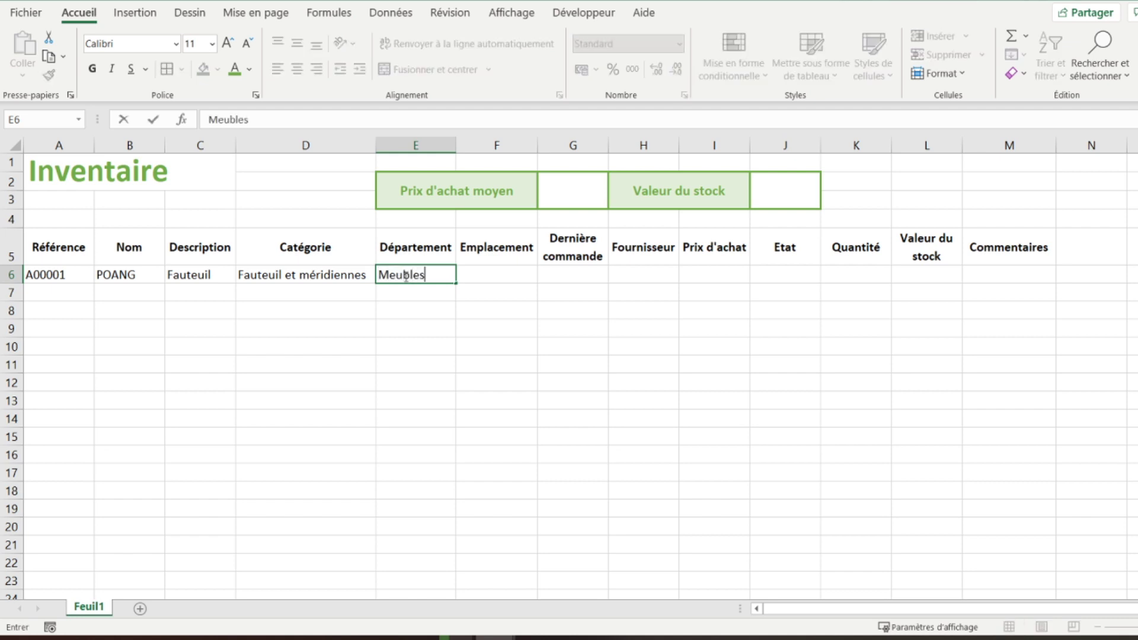
pyautogui.press('Tab')
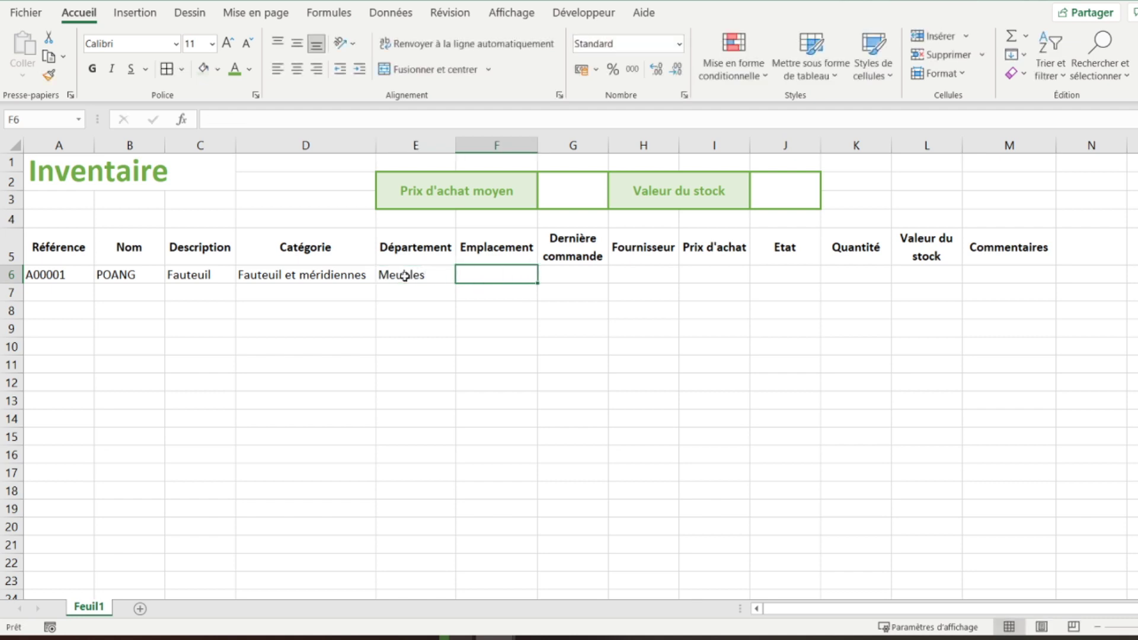
pyautogui.write('1ER étage')
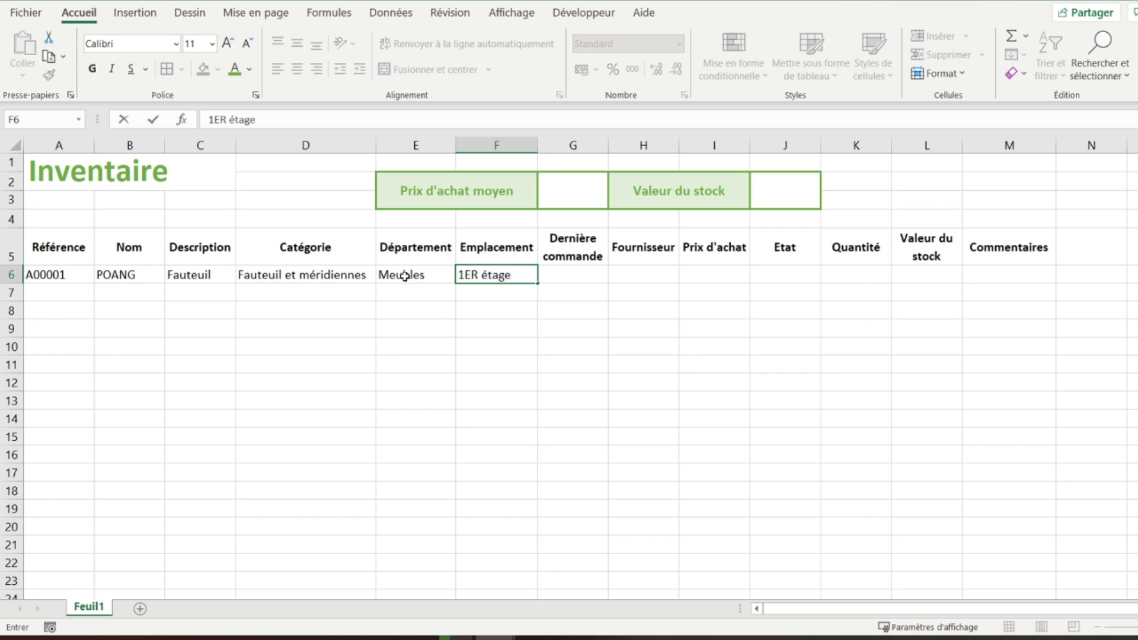
pyautogui.press('Tab')
pyautogui.write('15')
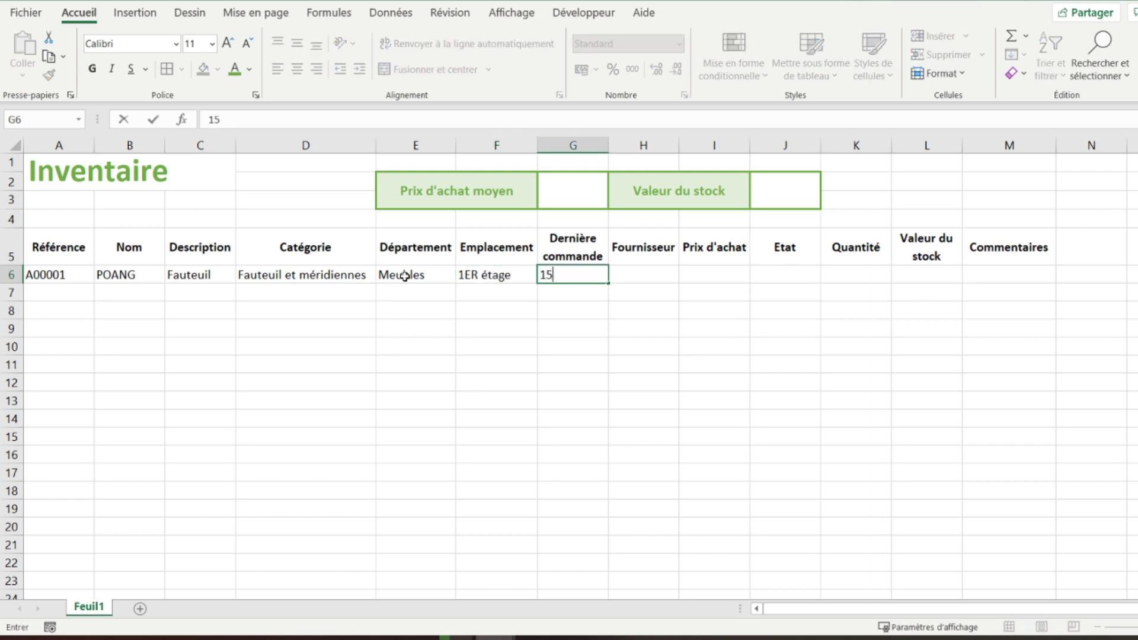
pyautogui.write('/05/2021')
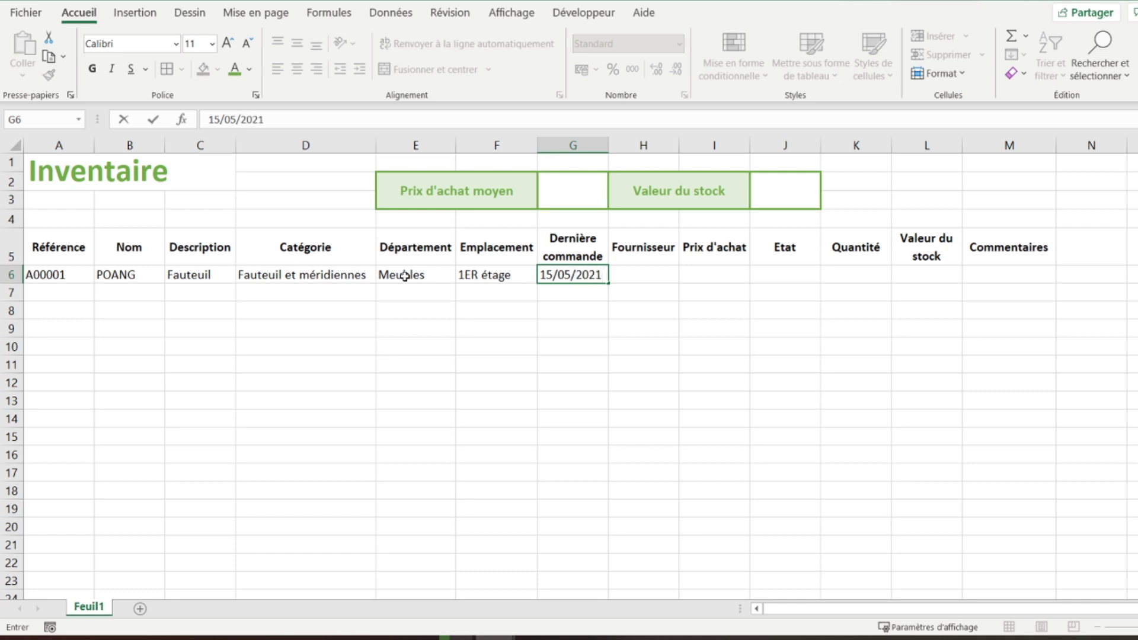
pyautogui.press('Tab')
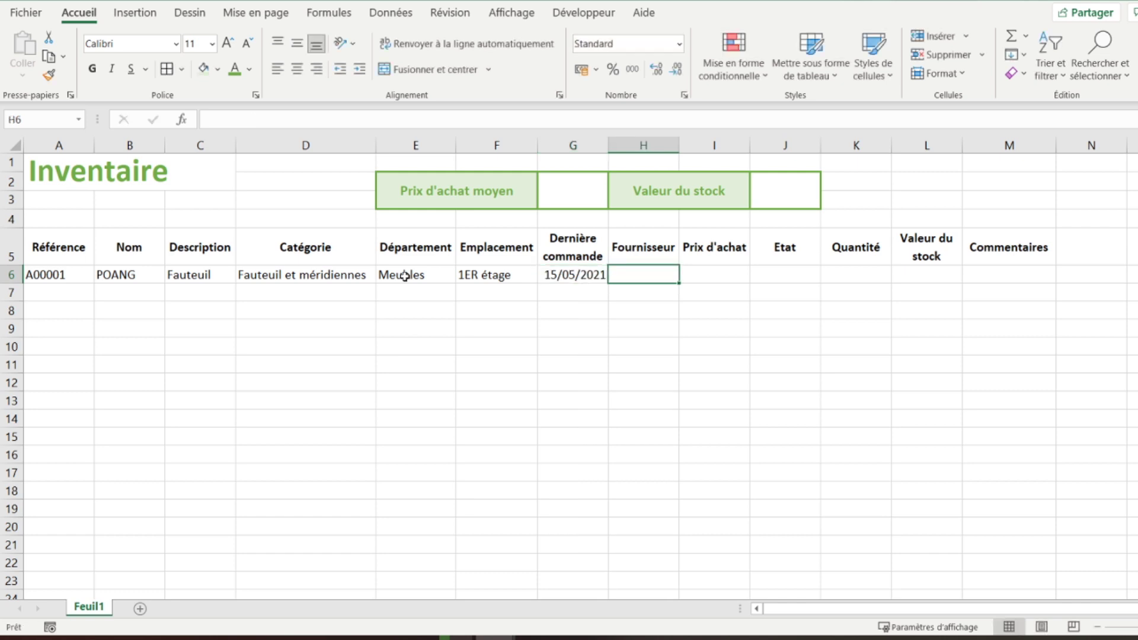
# Enter the supplier "FOURN01" in H6, purchase price 39 in I6 and quantity 10 in K6, skipping the Etat cell
pyautogui.write('FOU')
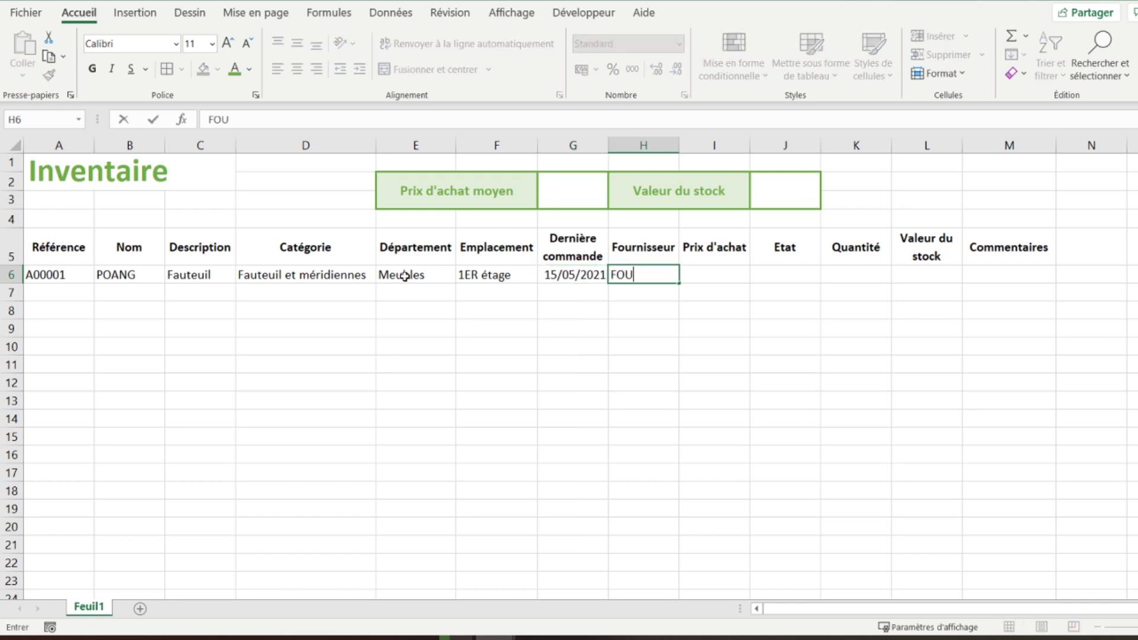
pyautogui.write('RN01')
pyautogui.press('Tab')
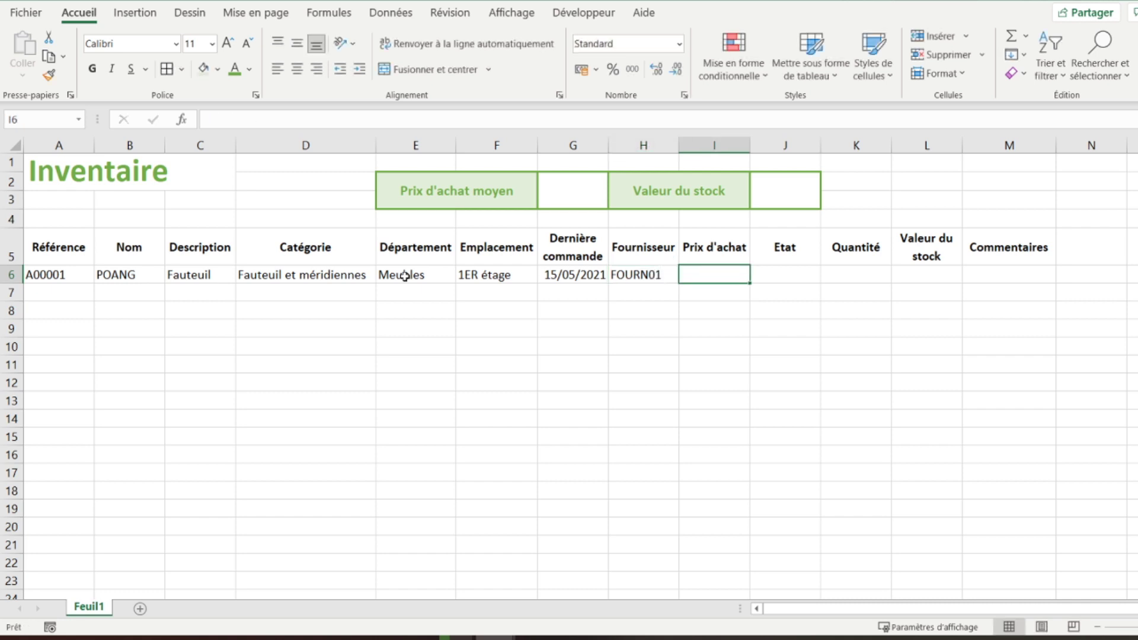
pyautogui.write('39')
pyautogui.press('Tab')
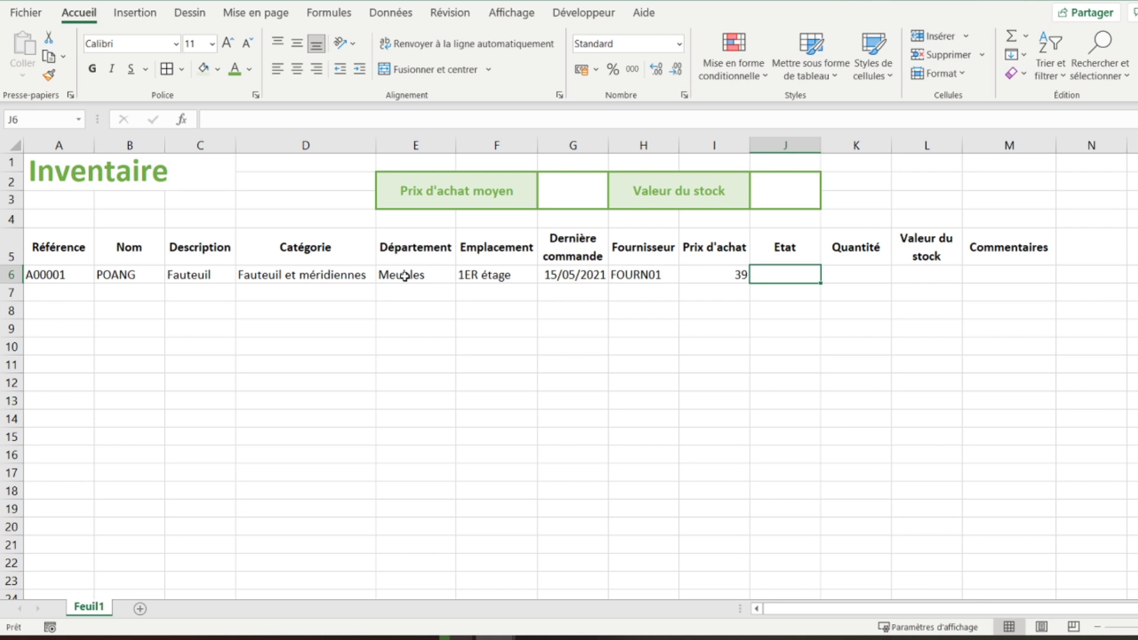
pyautogui.press('Tab')
pyautogui.write('10')
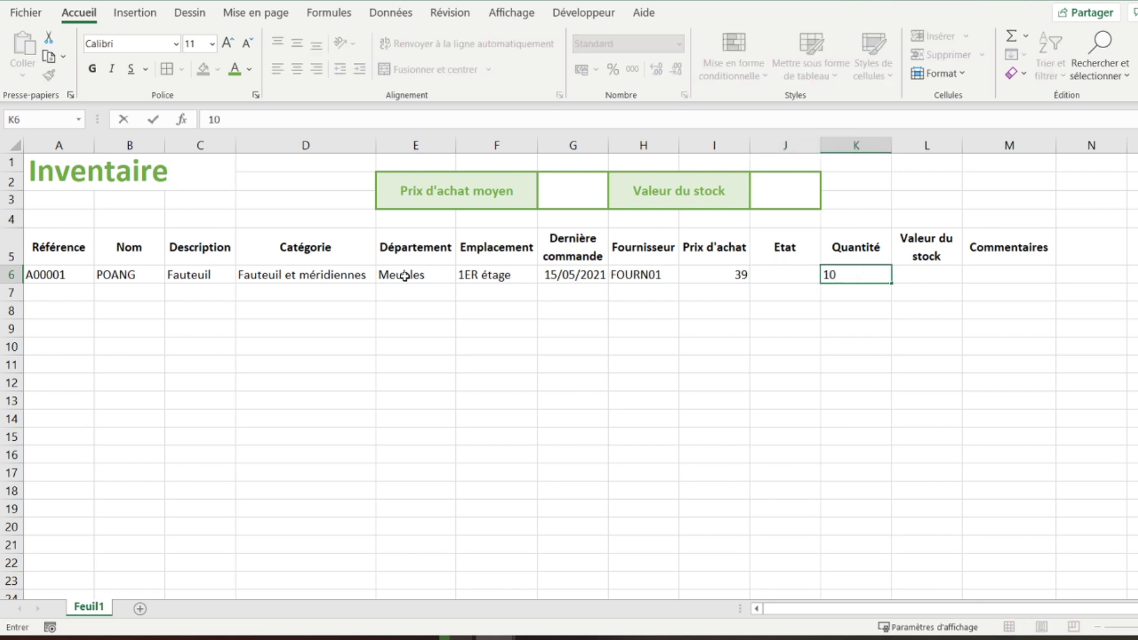
pyautogui.press('Tab')
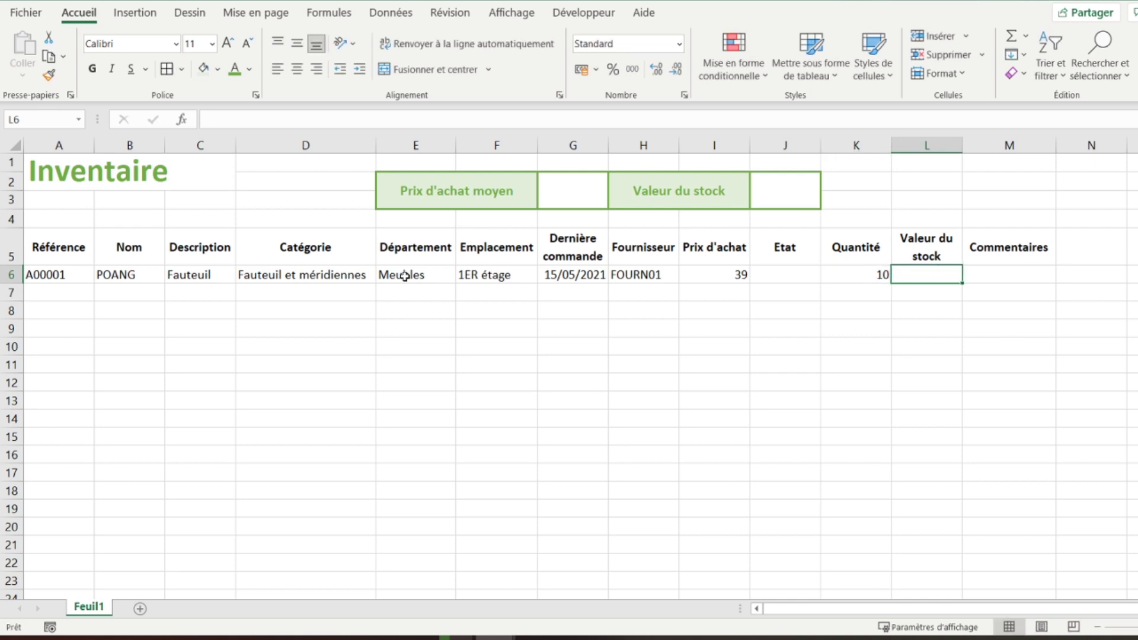
# Enter the formula =I6*K6 in L6 to calculate the first item's stock value
pyautogui.write('=')
pyautogui.press('Left')
pyautogui.press('Left')
pyautogui.press('Left')
pyautogui.write('*')
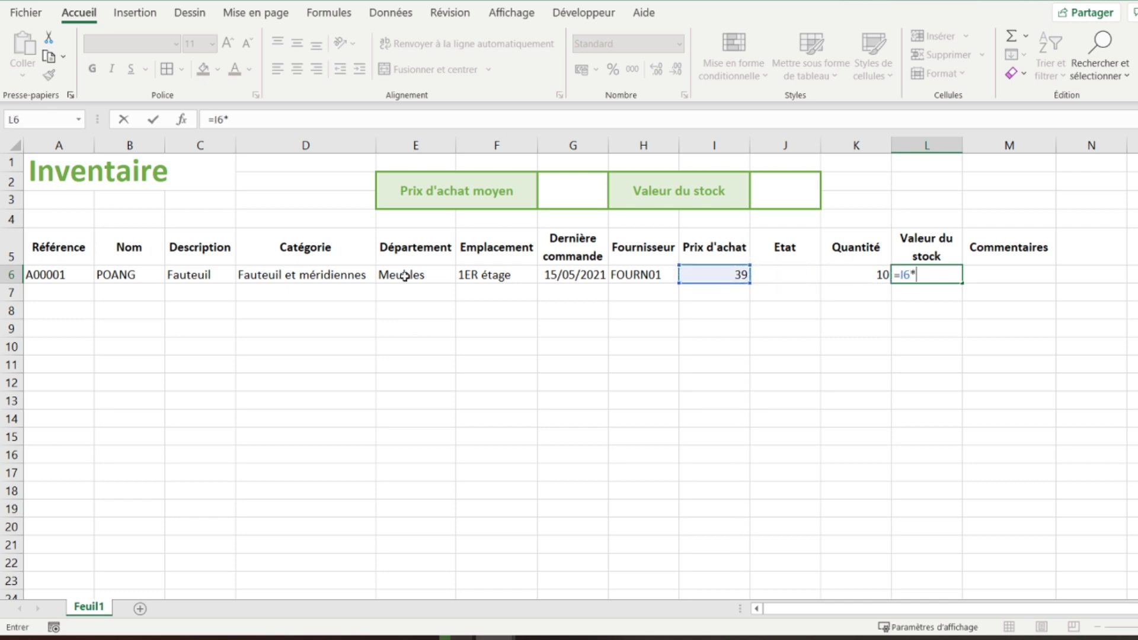
pyautogui.press('Left')
pyautogui.press('Return')
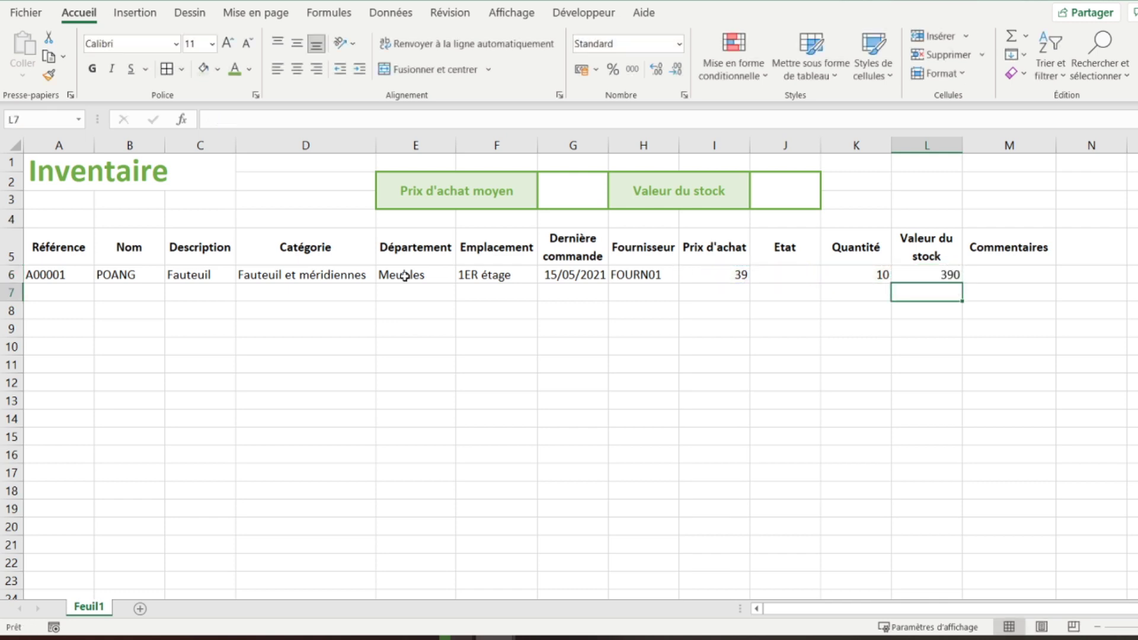
# Enter the comment "RAS" in M6 for the first item
pyautogui.press('Up')
pyautogui.press('Right')
pyautogui.write('RAS')
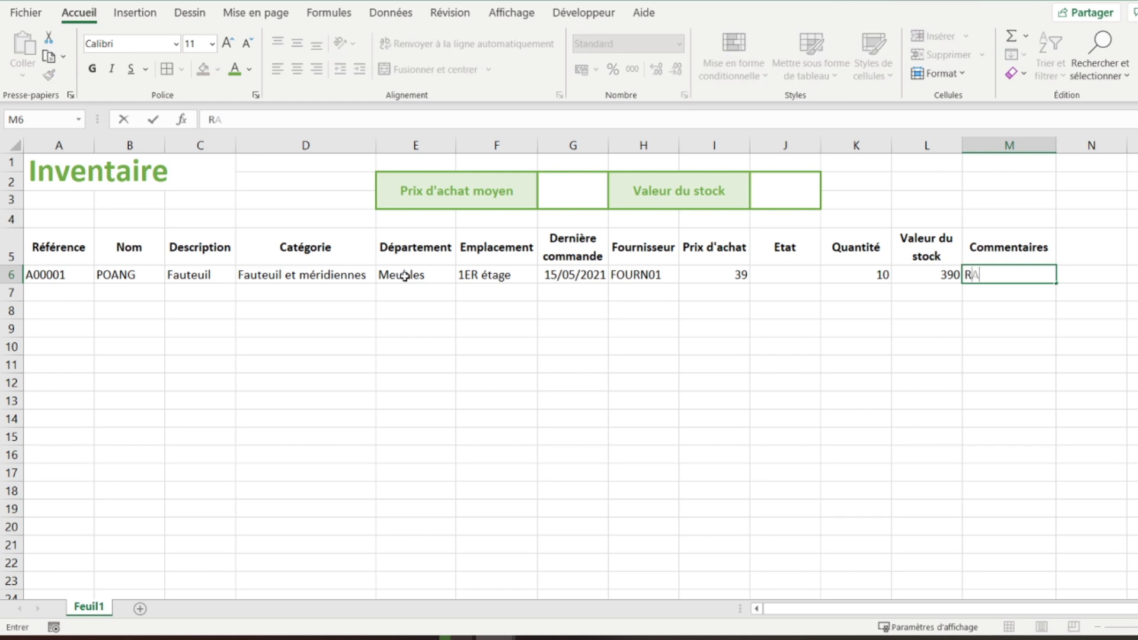
# Set up data validation on the Etat cell J6, allowing only values from a list (Liste)
pyautogui.press('Left')
pyautogui.press('Left')
pyautogui.press('Left')
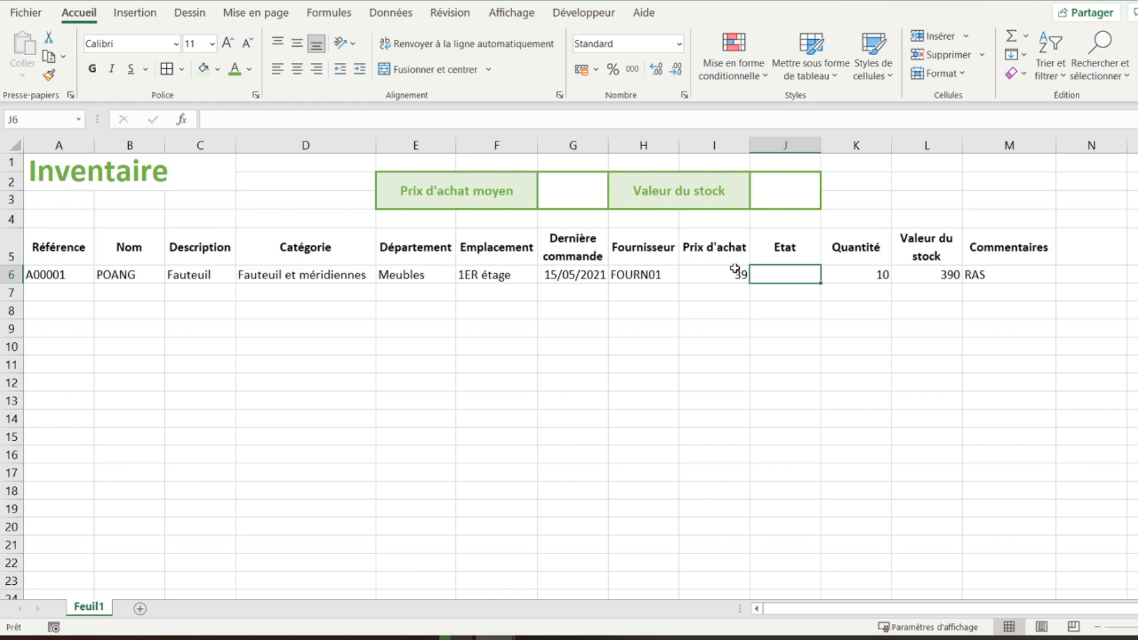
pyautogui.click(392, 14)
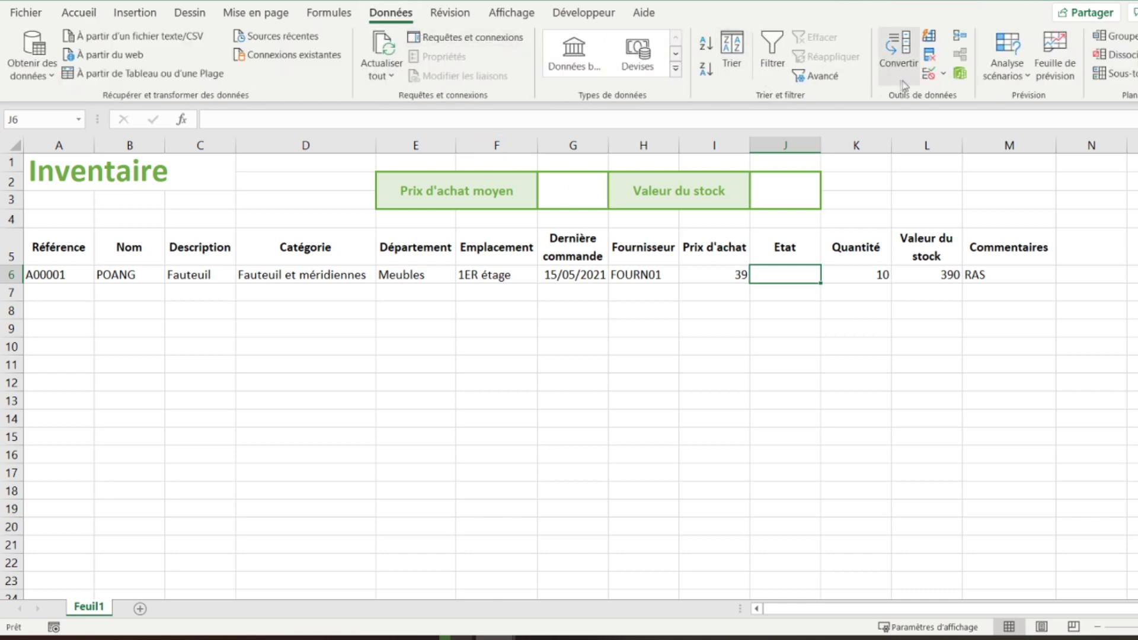
pyautogui.click(927, 75)
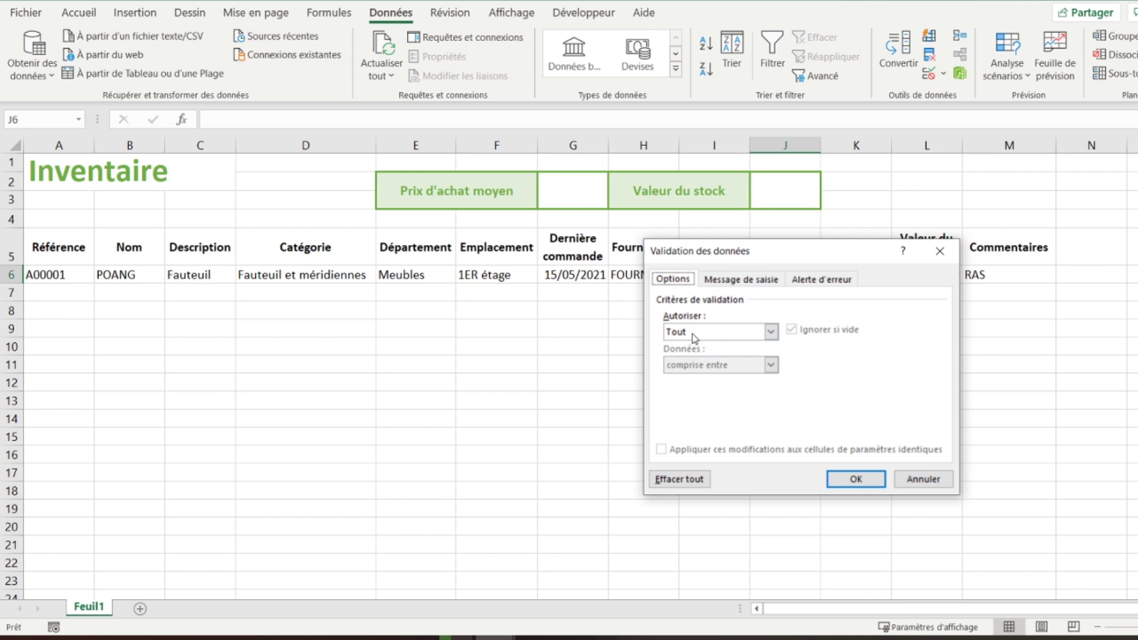
pyautogui.click(719, 333)
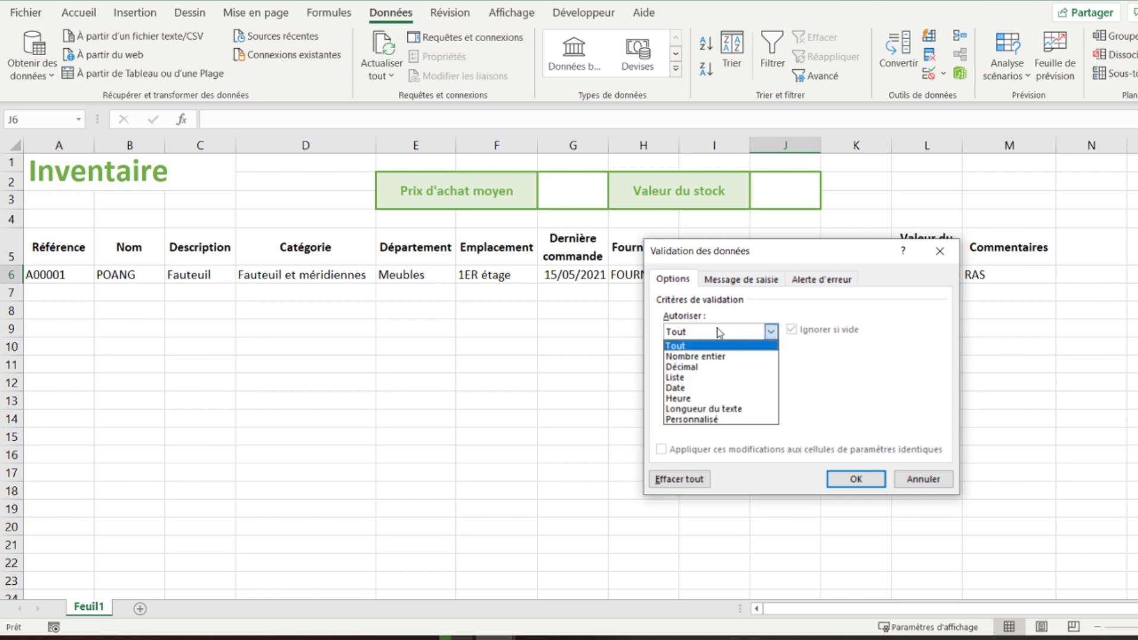
pyautogui.click(682, 378)
pyautogui.click(697, 396)
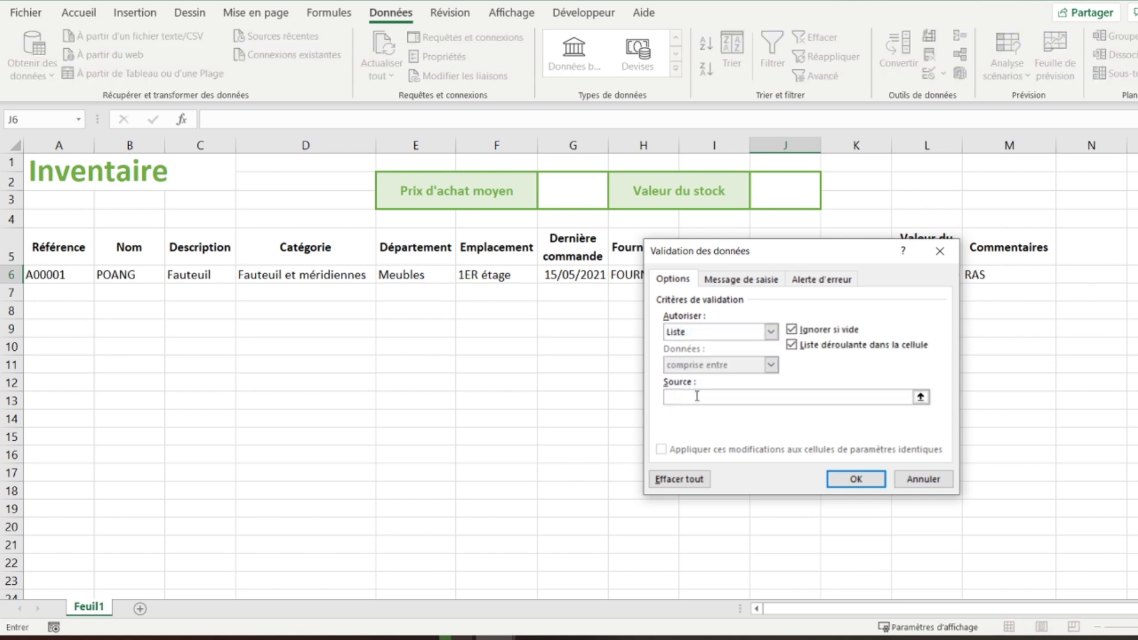
# Define the validation list source as Bon état;Passable;à retirer and choose "Passable" in J6
pyautogui.moveTo(790, 255); pyautogui.dragTo(537, 159)
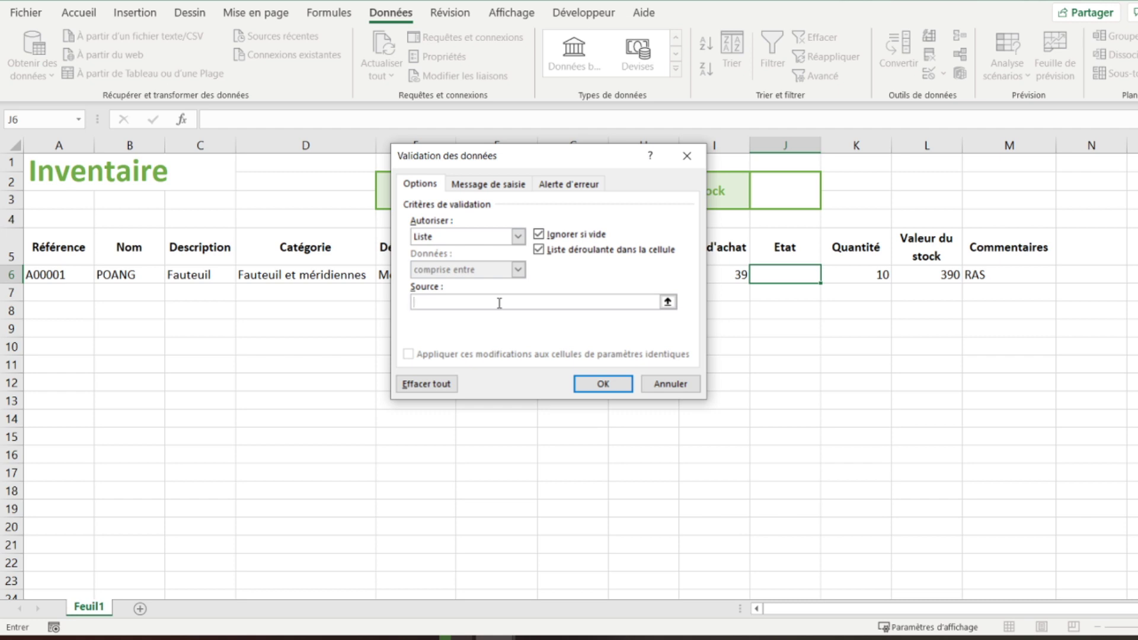
pyautogui.write('Bon état;Passable;à retirer;')
pyautogui.press('Return')
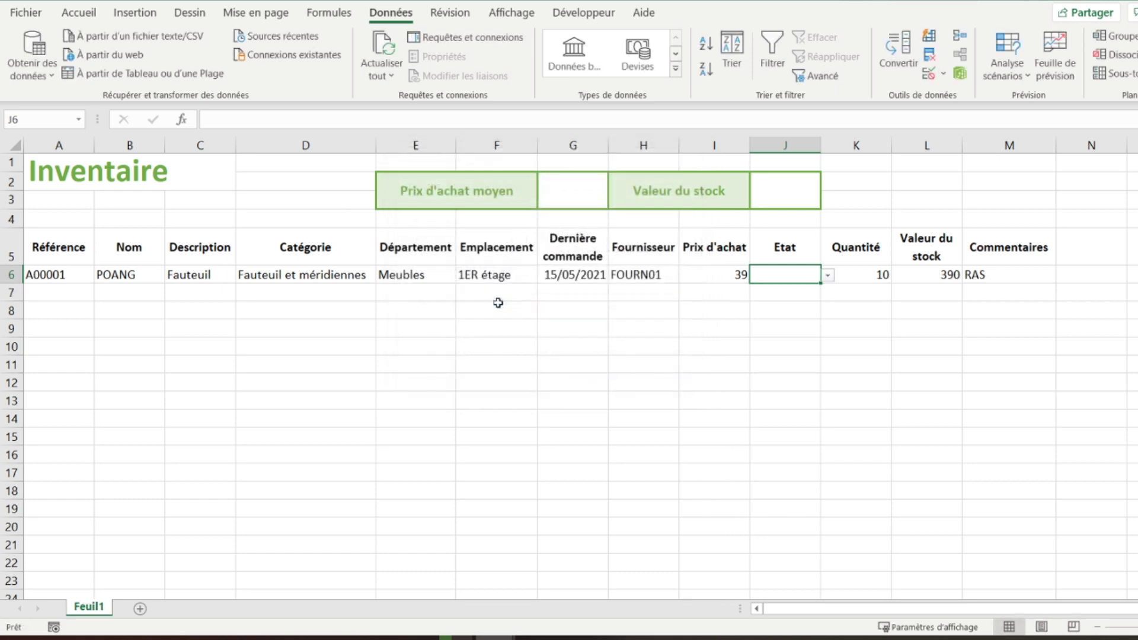
pyautogui.click(828, 279)
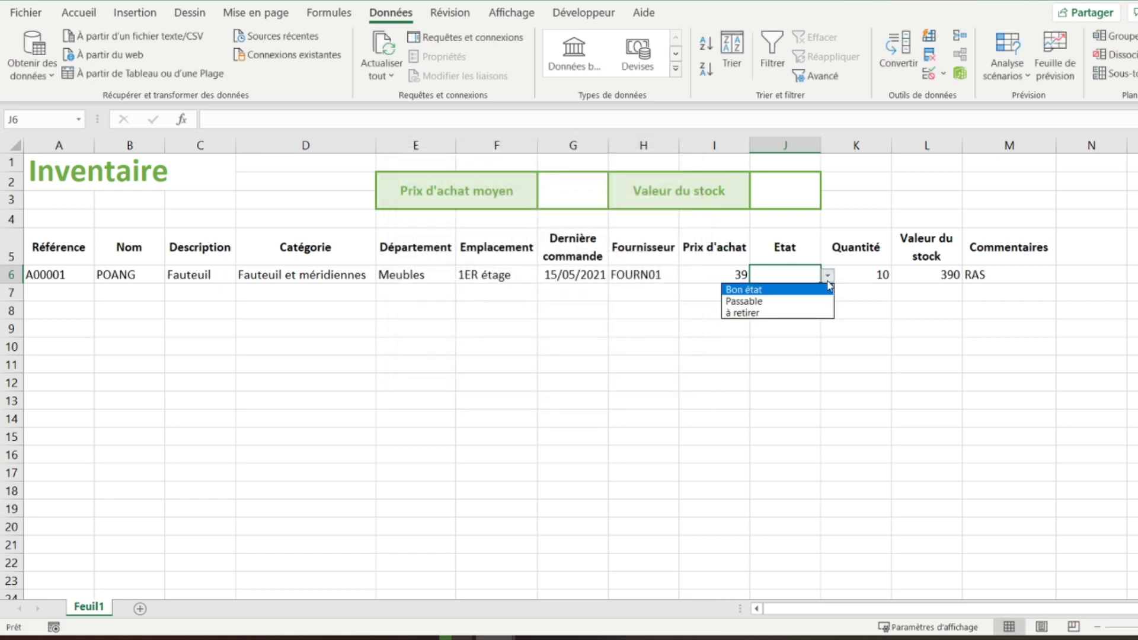
pyautogui.click(764, 305)
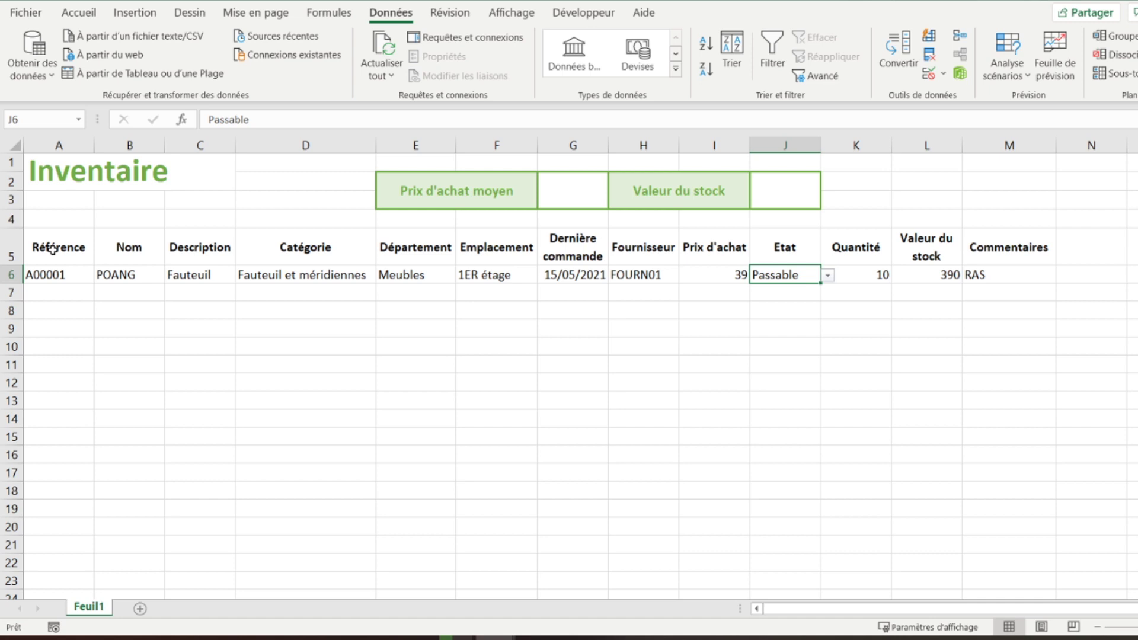
# Convert the range A5:M6 into a table with headers
pyautogui.moveTo(52, 249); pyautogui.dragTo(988, 274)
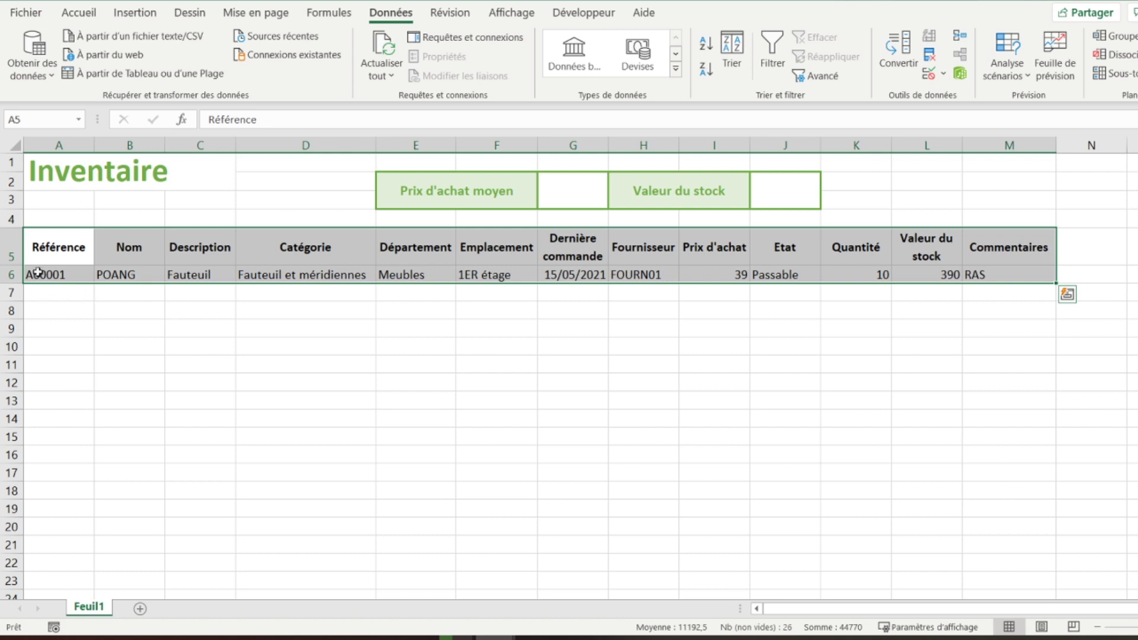
pyautogui.click(136, 12)
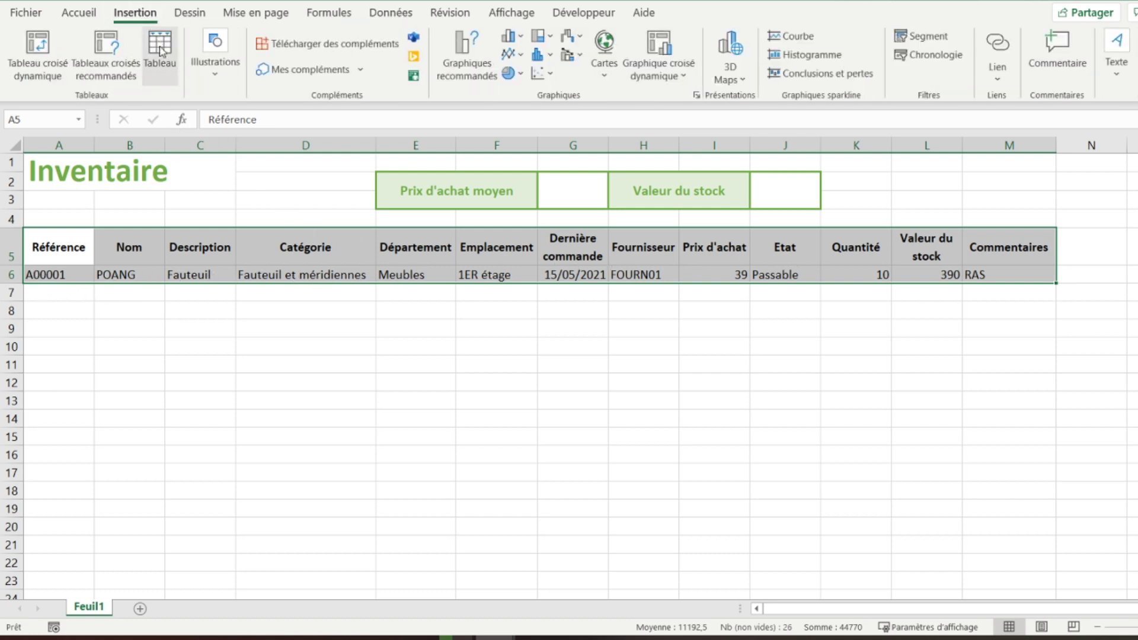
pyautogui.click(161, 51)
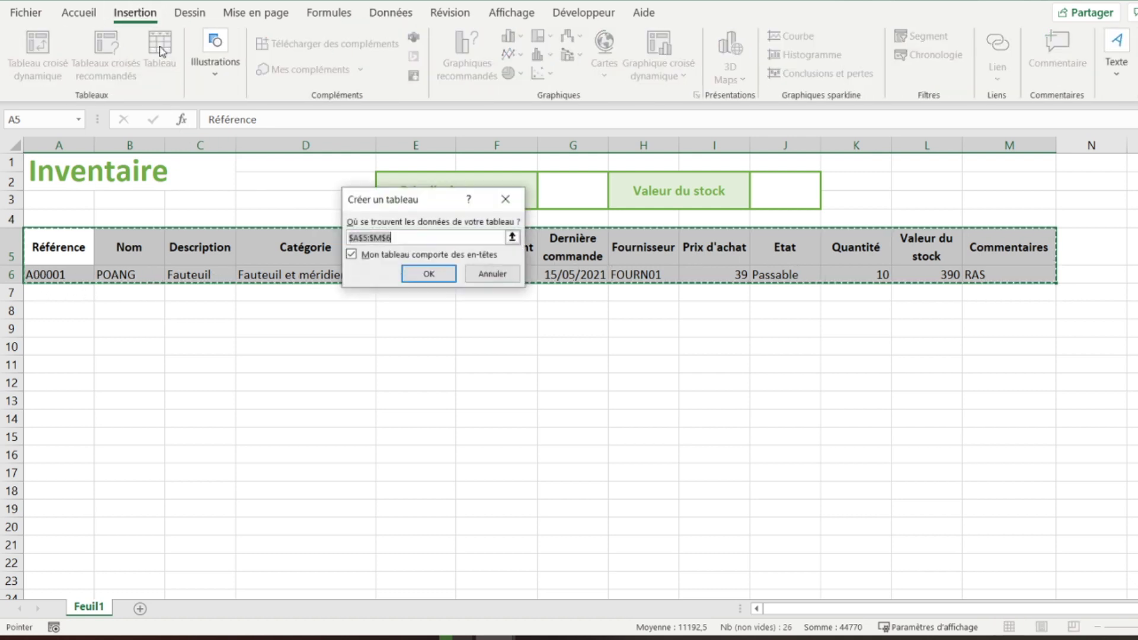
pyautogui.click(420, 275)
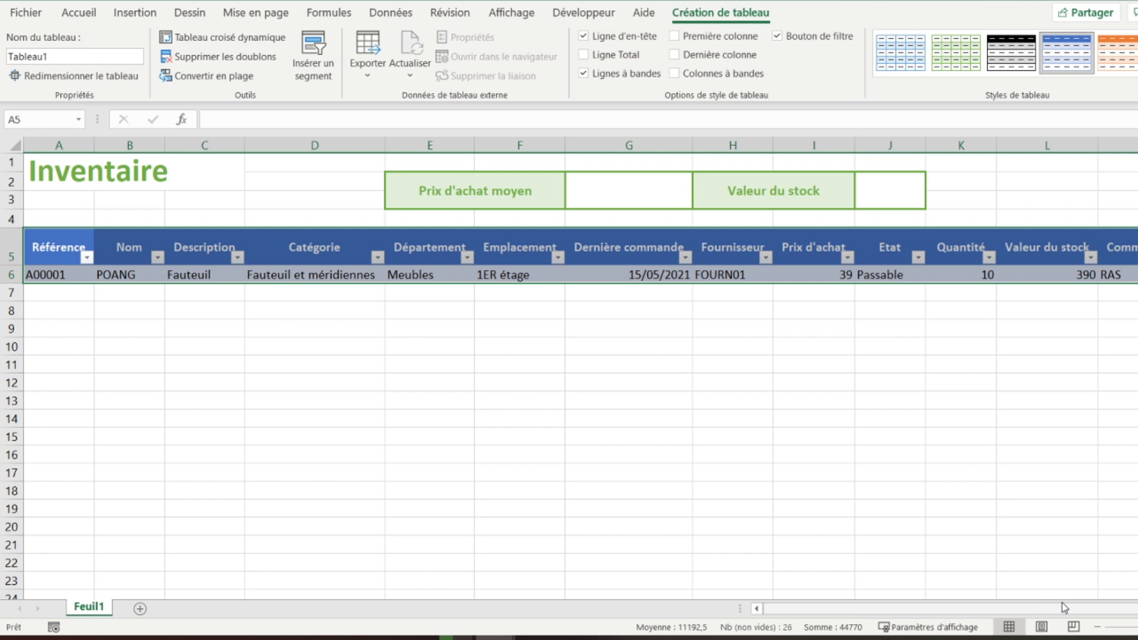
# Apply the green banded table style with a solid green header row to the inventory table
pyautogui.click(1099, 627)
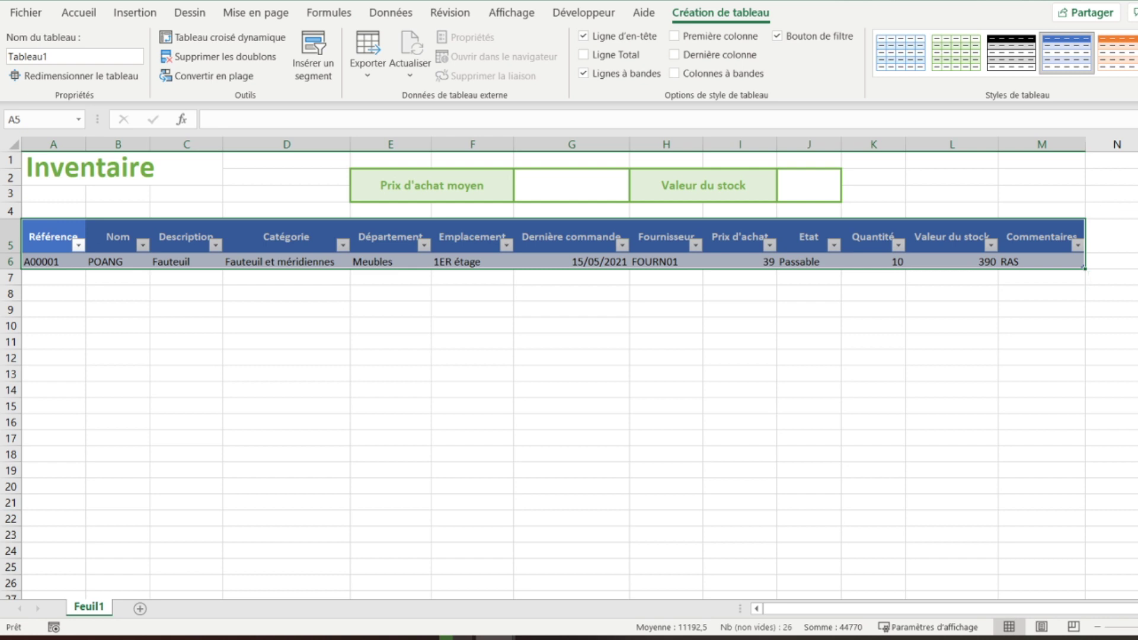
pyautogui.click(1137, 53)
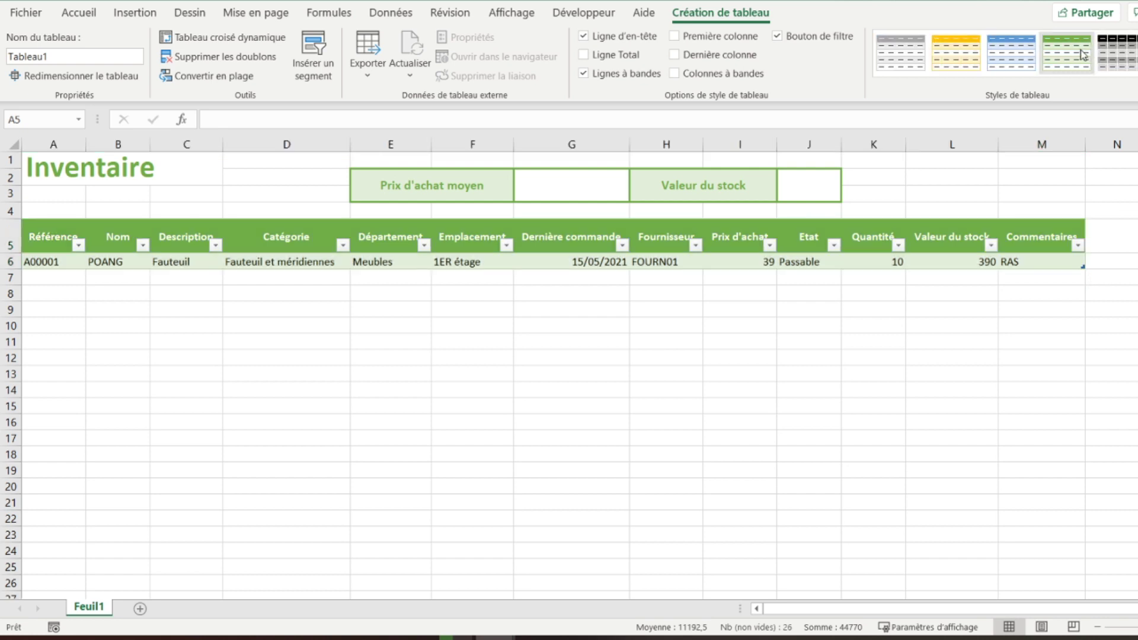
pyautogui.click(1067, 52)
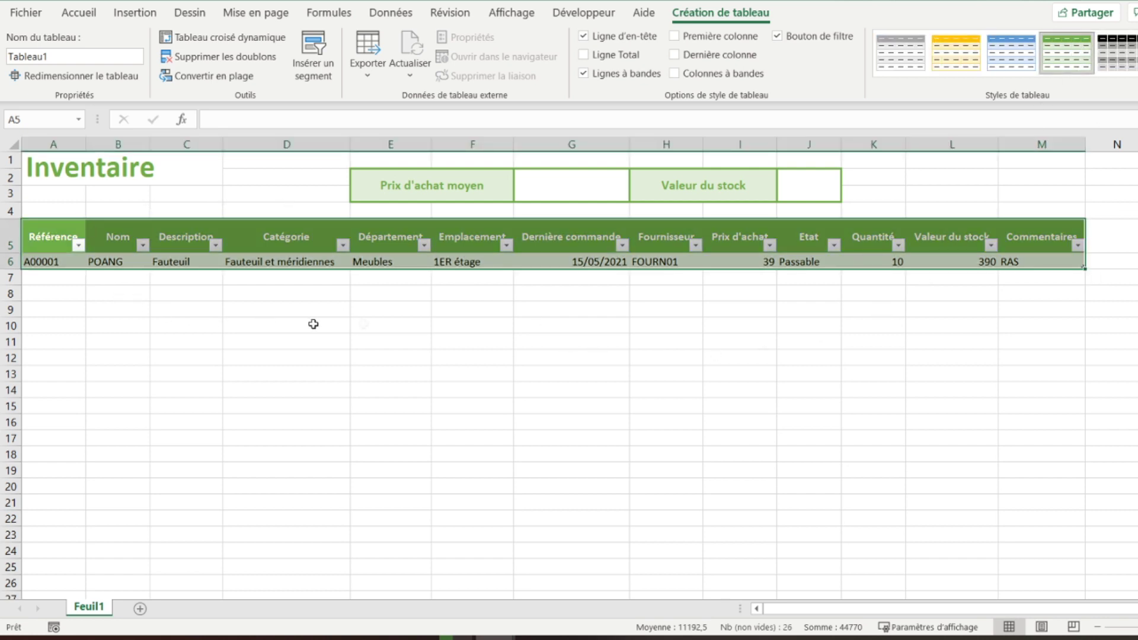
pyautogui.click(457, 262)
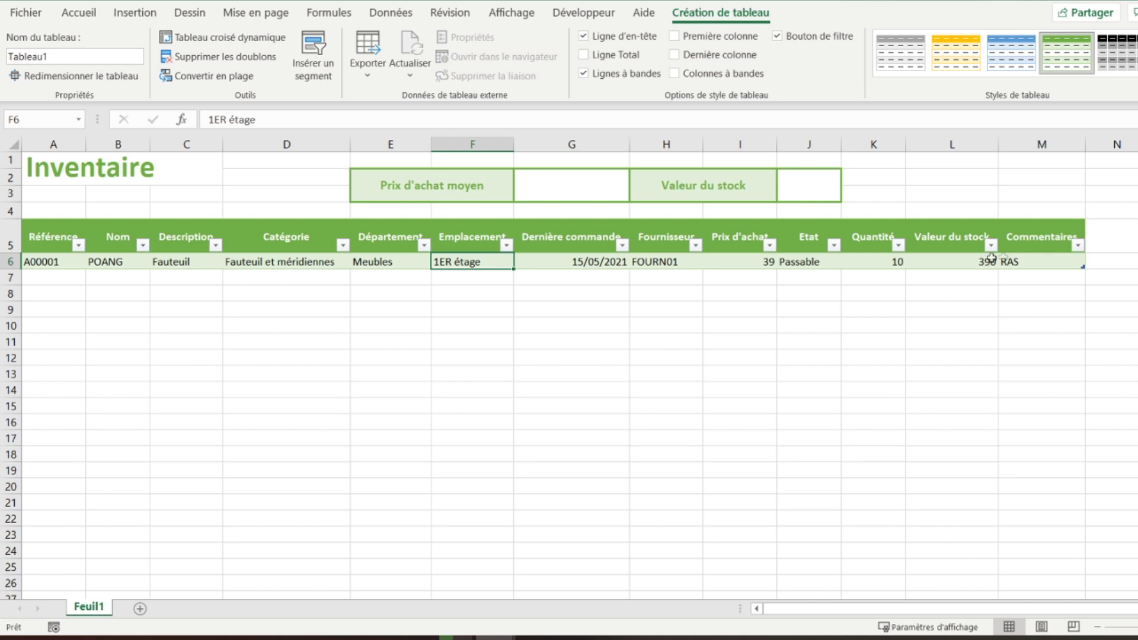
# Format the purchase price in I6 and the stock value in L6 as euro accounting amounts
pyautogui.click(52, 276)
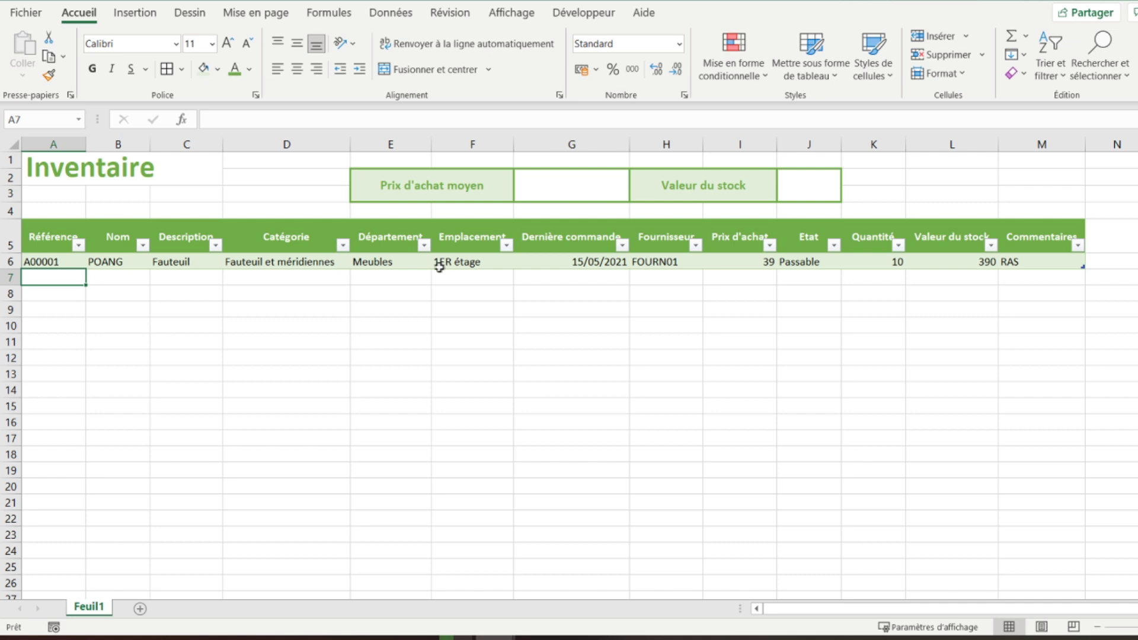
pyautogui.click(738, 259)
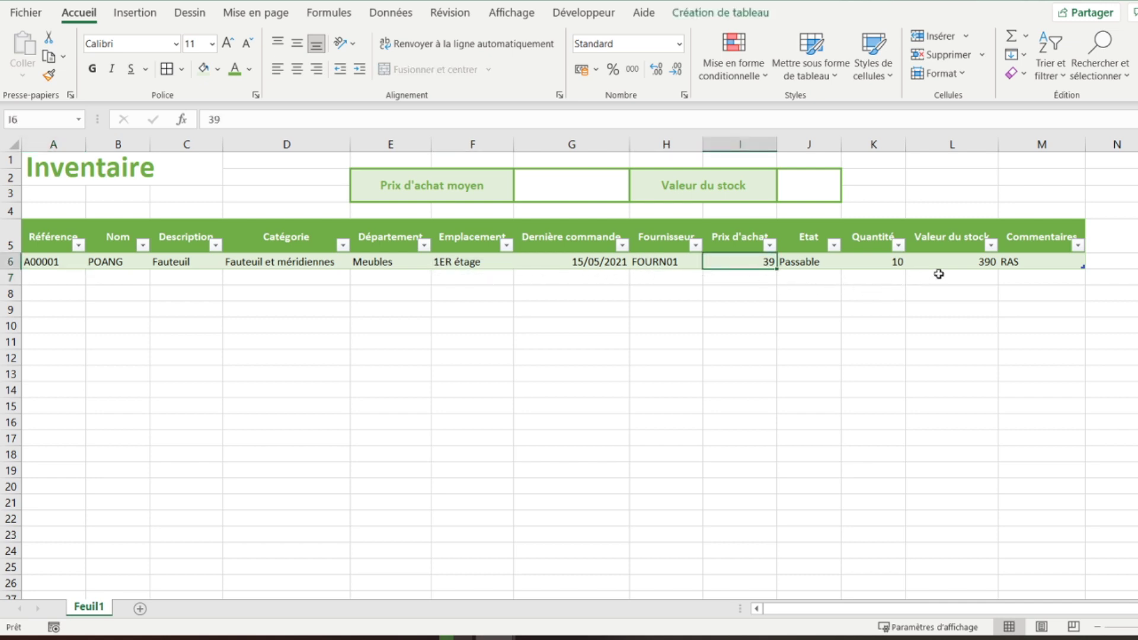
pyautogui.keyDown('ctrl'); pyautogui.click(951, 261); pyautogui.keyUp('ctrl')
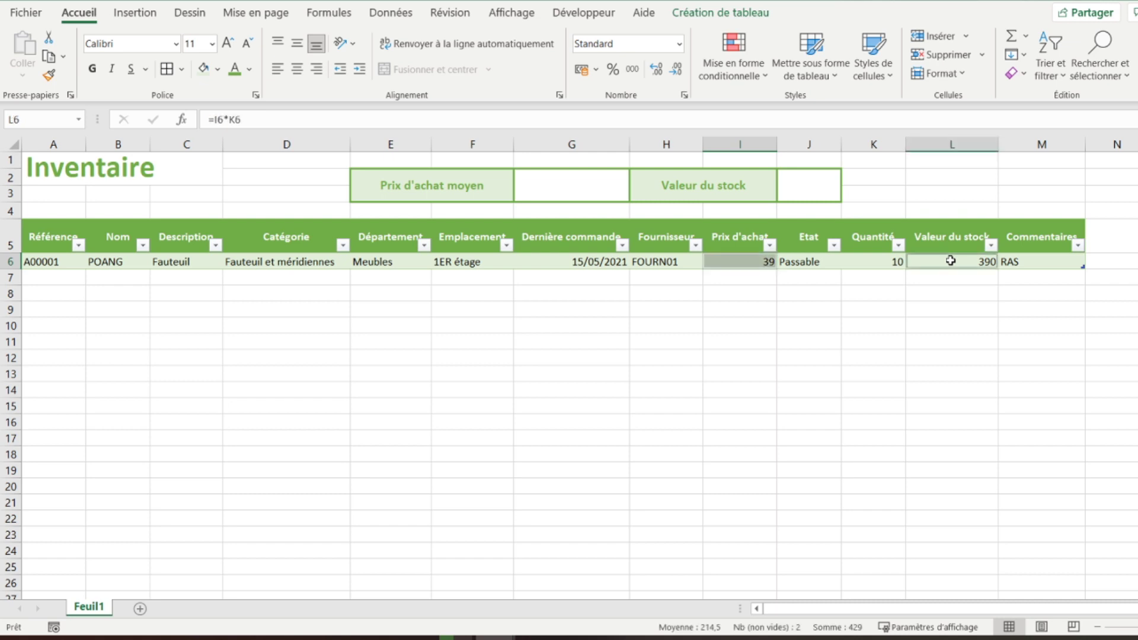
pyautogui.click(581, 70)
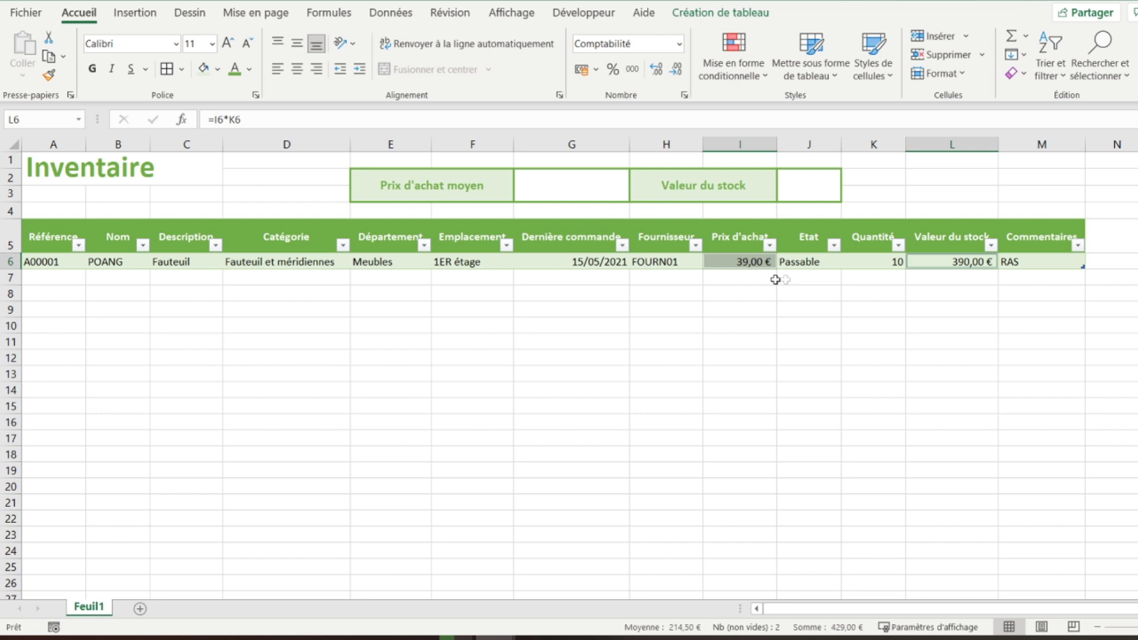
# Set J6 to "Bon état" and add a conditional formatting rule giving cells containing that text a green fill with dark green text
pyautogui.click(804, 259)
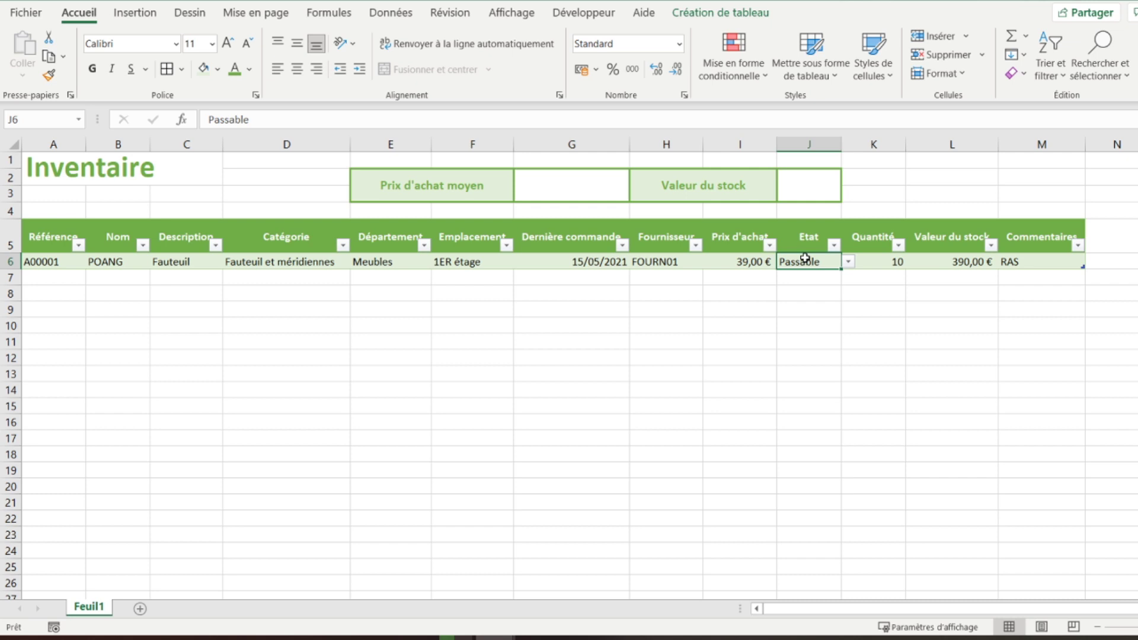
pyautogui.click(848, 262)
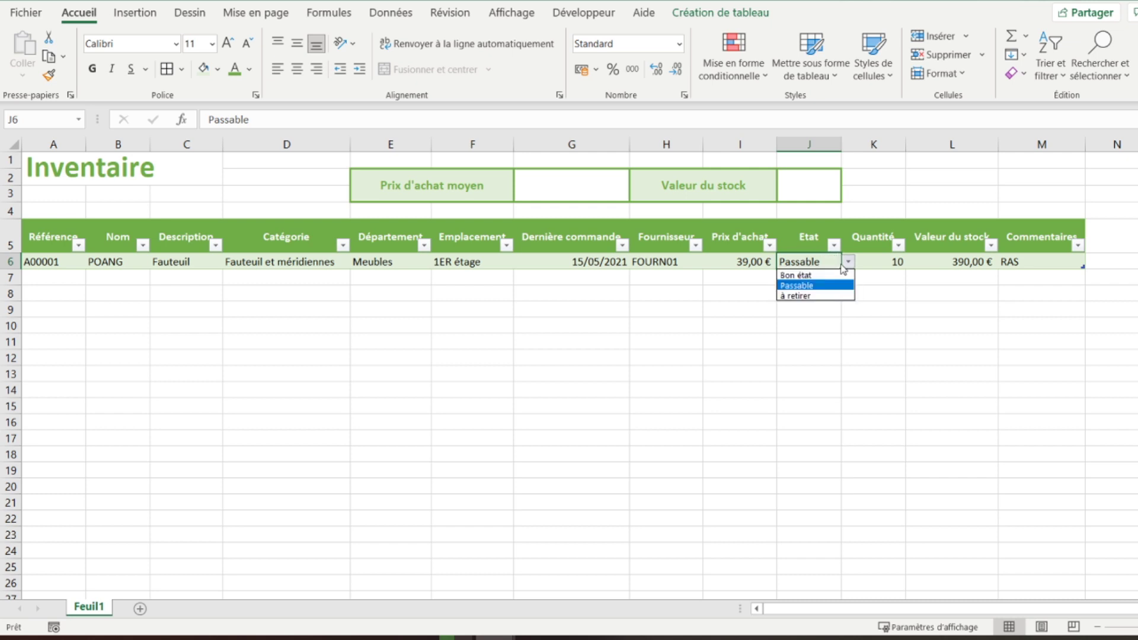
pyautogui.click(834, 277)
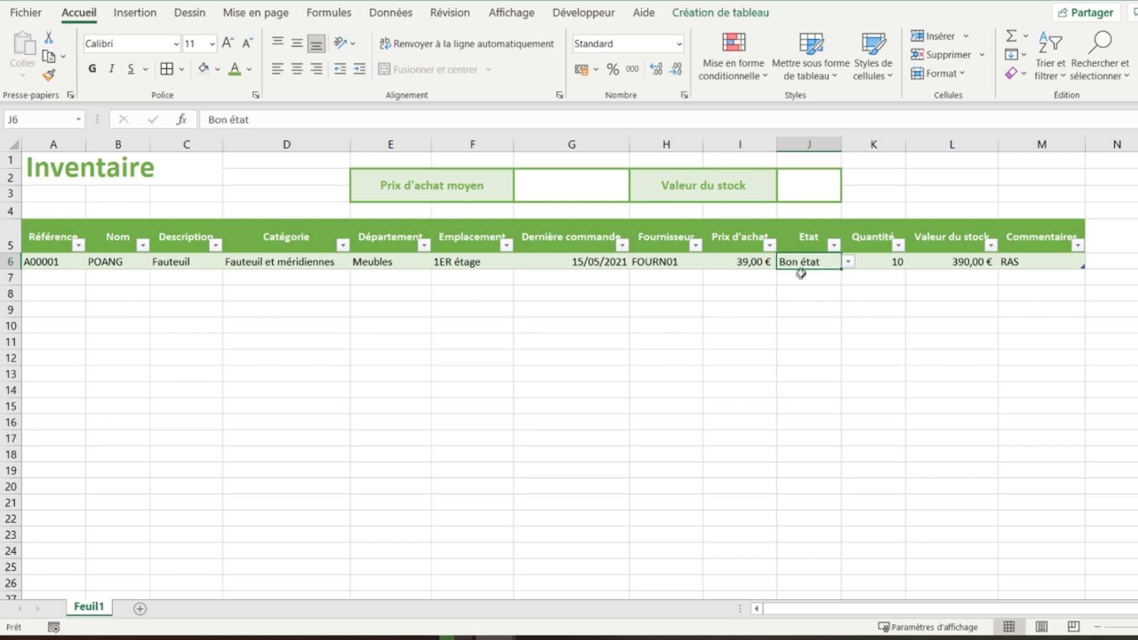
pyautogui.click(731, 75)
pyautogui.moveTo(800, 108)
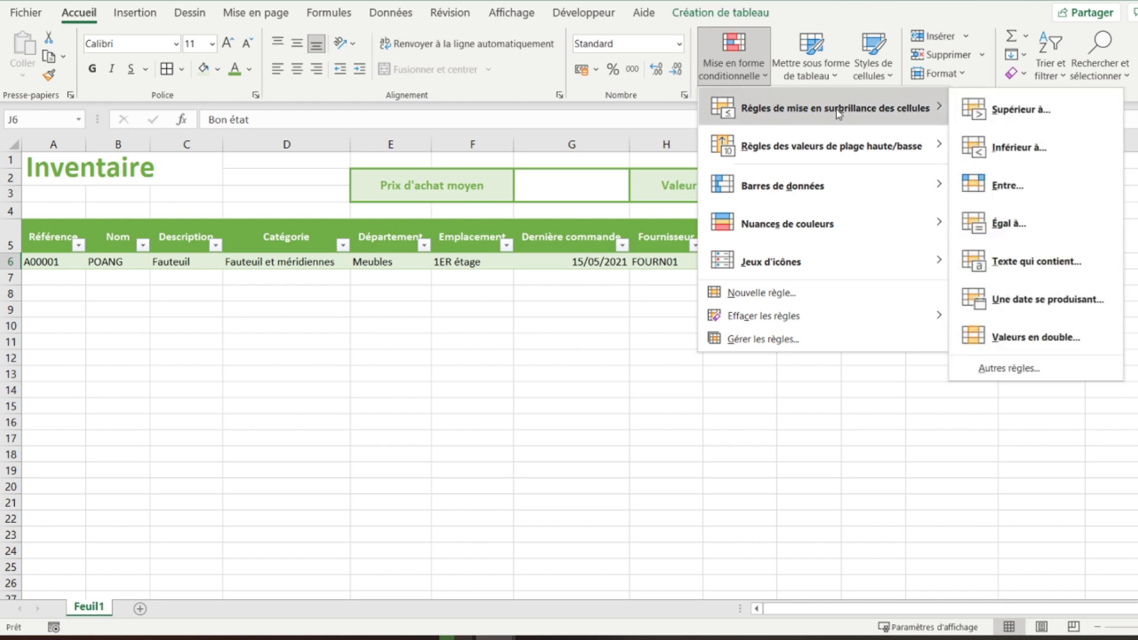
pyautogui.click(1036, 261)
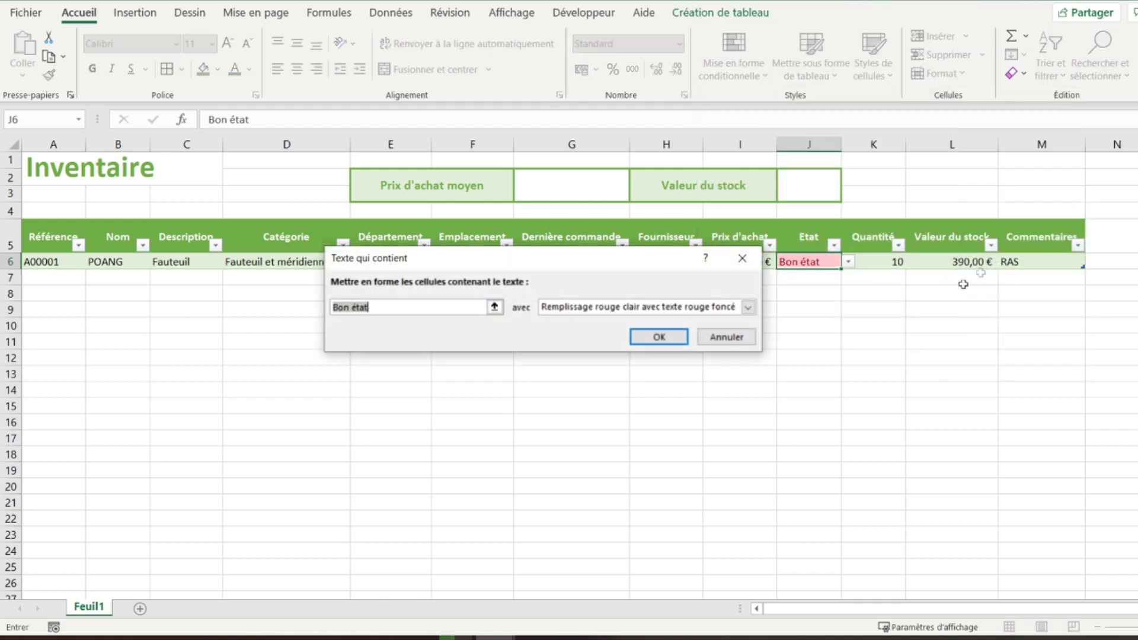
pyautogui.click(607, 311)
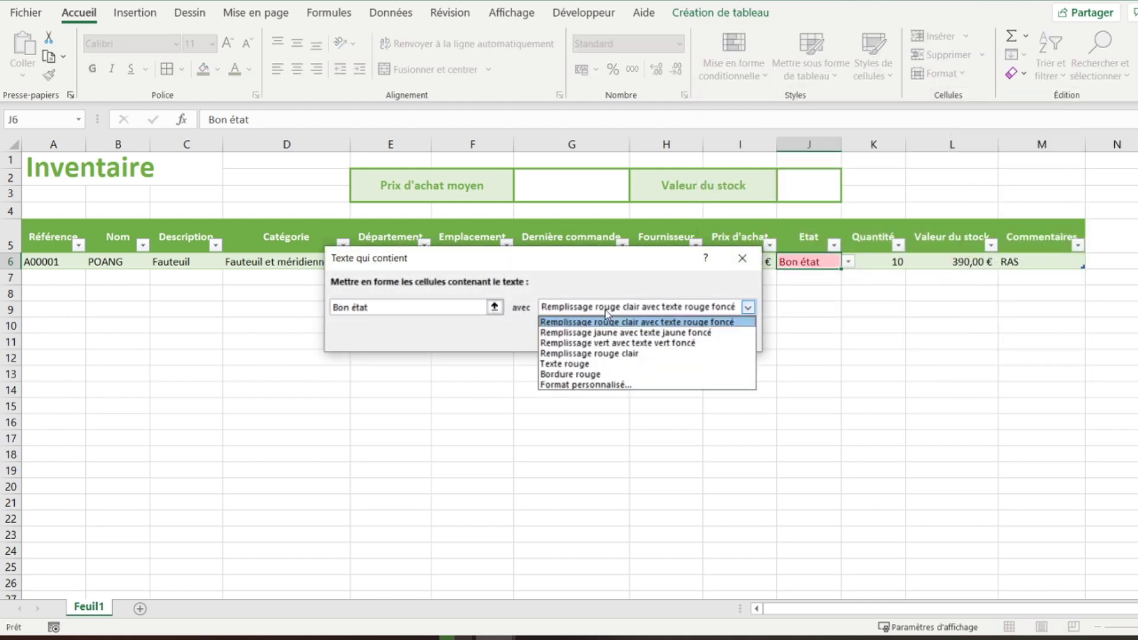
pyautogui.click(591, 343)
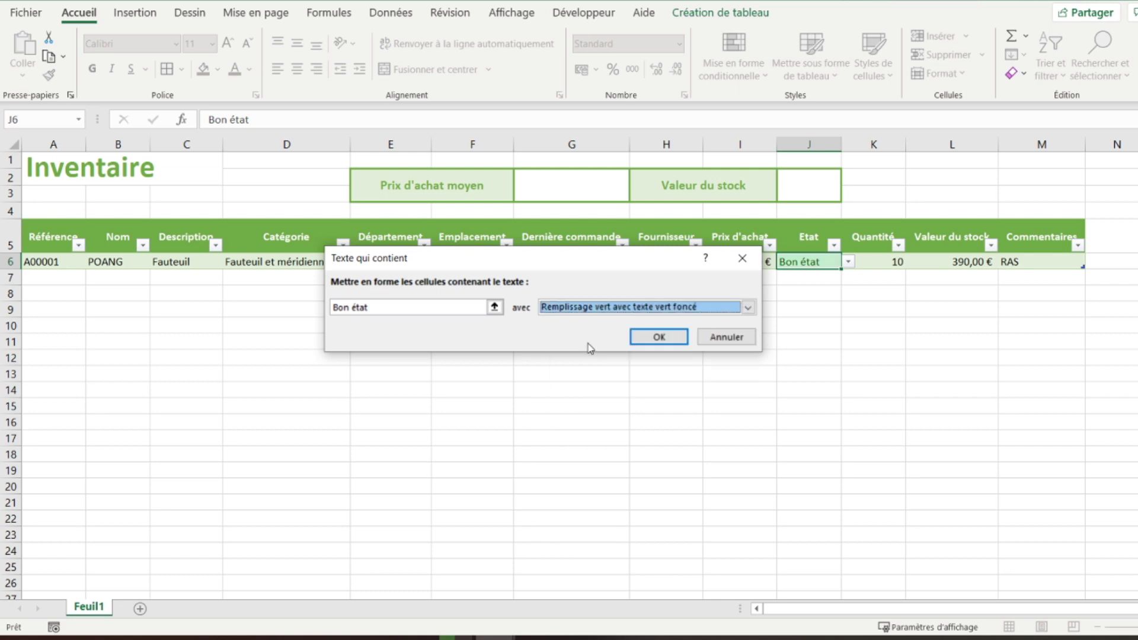
pyautogui.click(642, 340)
# Set J6 to "Passable" and add a conditional formatting rule giving cells containing that text a yellow fill with dark yellow text
pyautogui.click(849, 262)
pyautogui.click(812, 286)
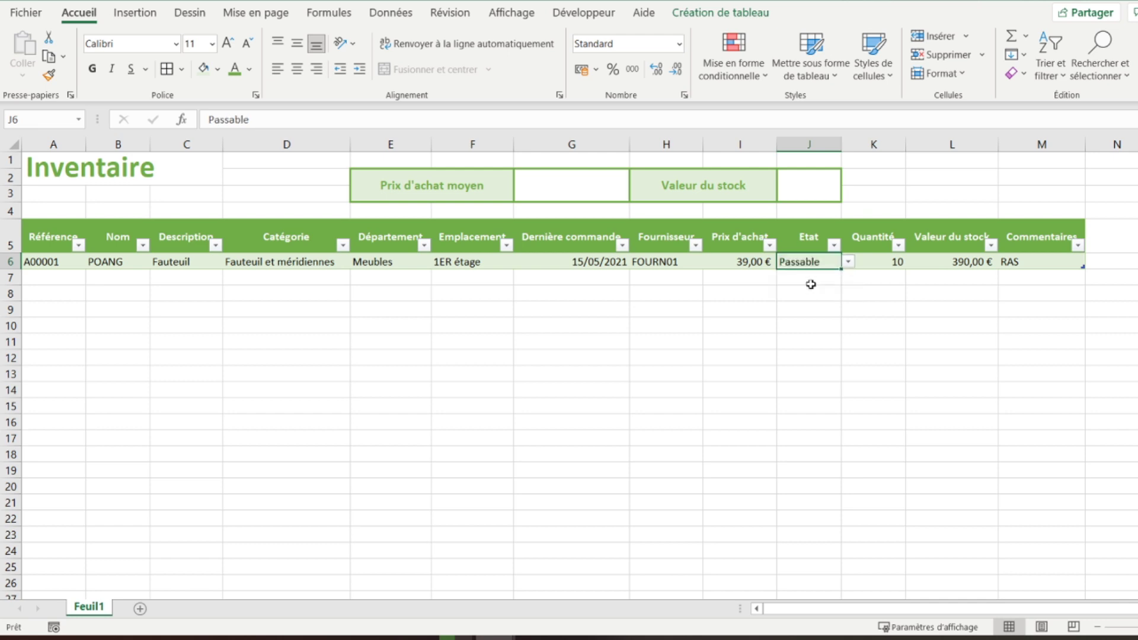
pyautogui.click(734, 62)
pyautogui.moveTo(780, 107)
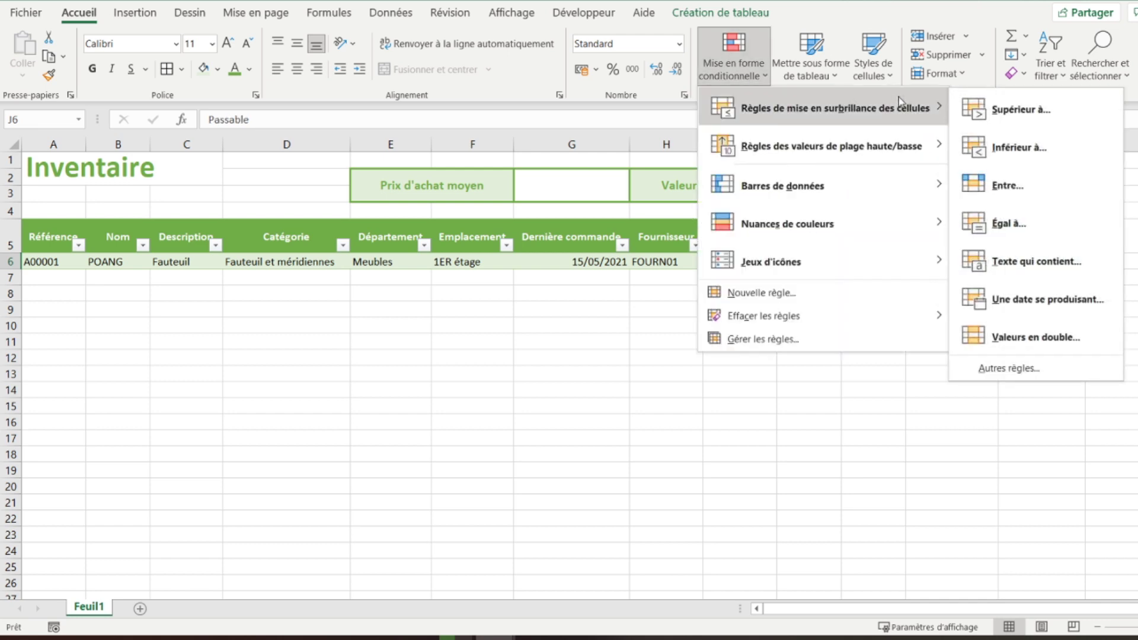
pyautogui.click(1018, 261)
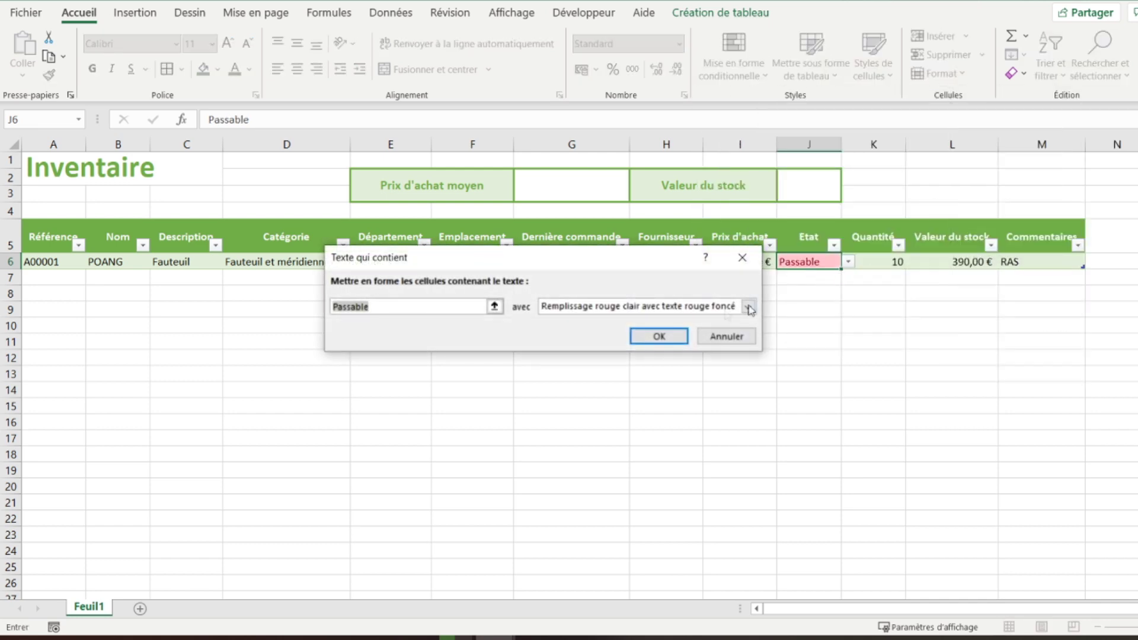
pyautogui.click(635, 307)
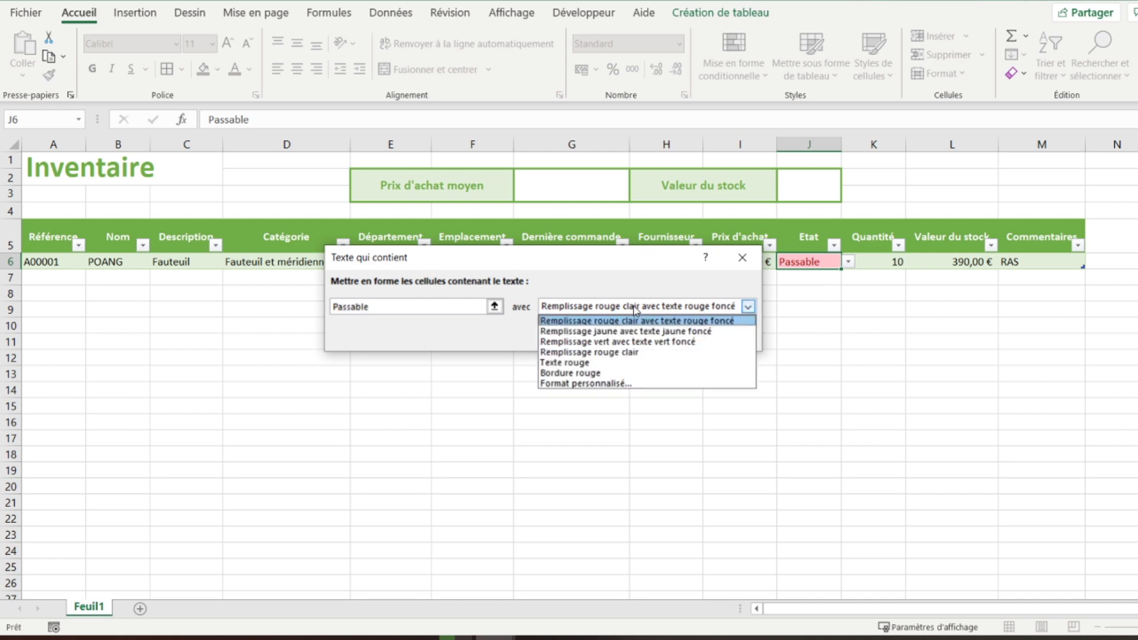
pyautogui.click(611, 335)
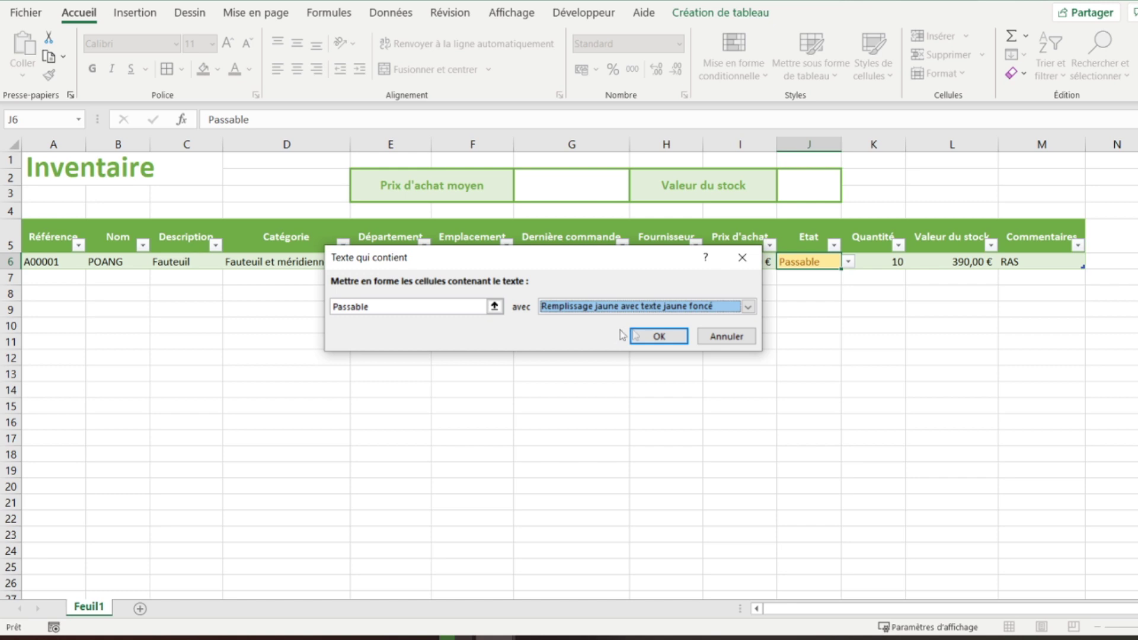
pyautogui.click(659, 336)
# Set J6 to "à retirer" and add a conditional formatting rule giving cells containing that text a light red fill with dark red text
pyautogui.click(850, 263)
pyautogui.click(805, 296)
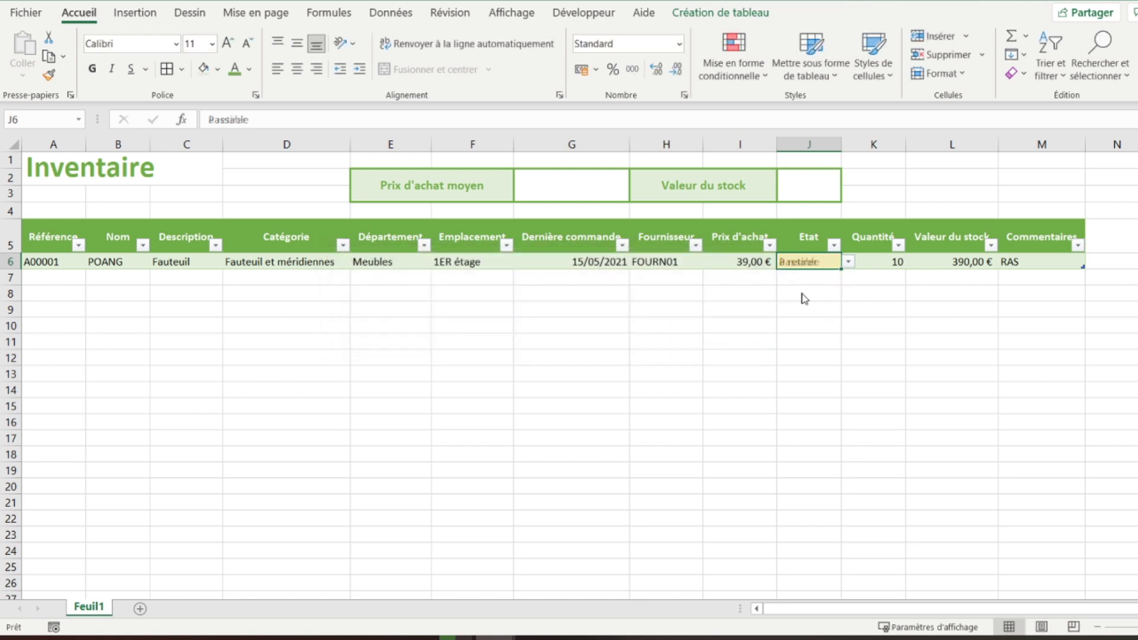
pyautogui.click(737, 74)
pyautogui.moveTo(866, 108)
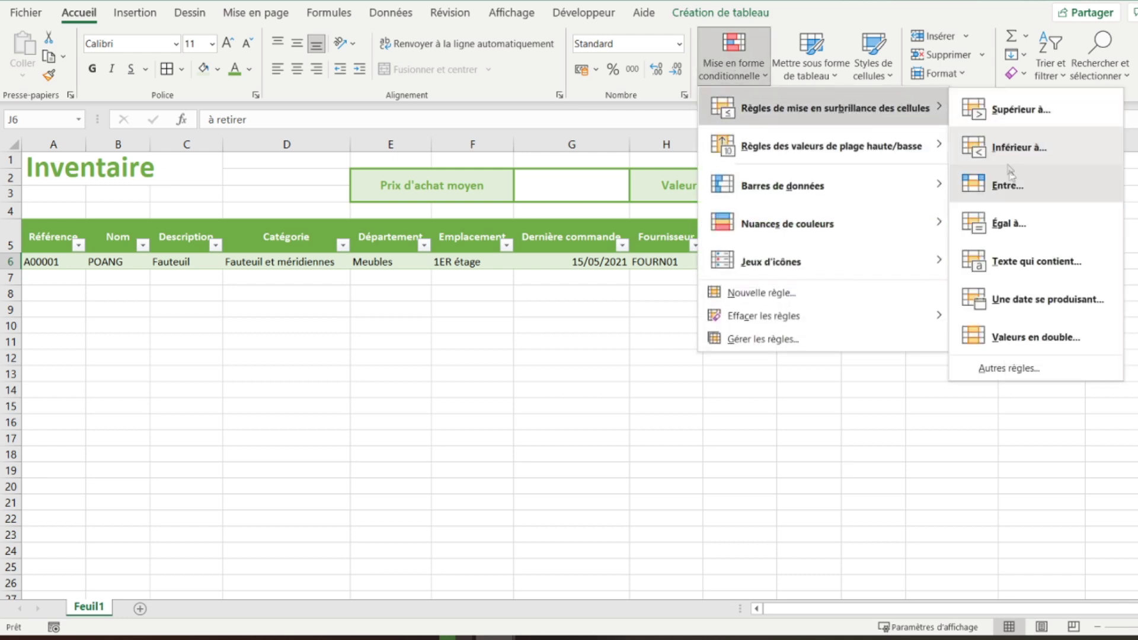
pyautogui.click(1017, 262)
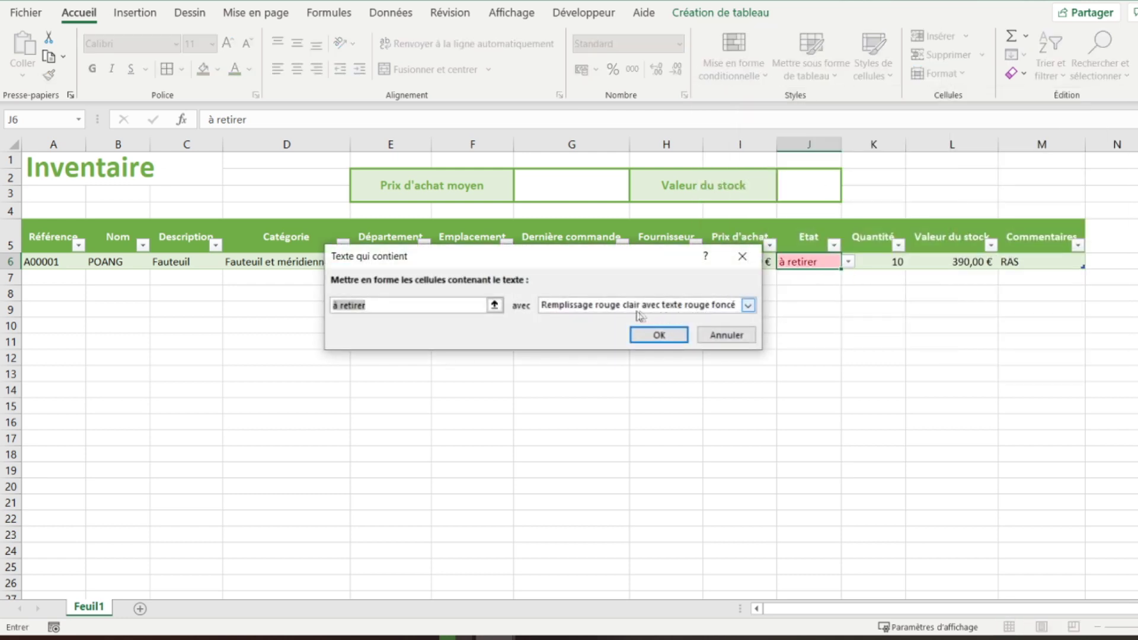
pyautogui.click(652, 334)
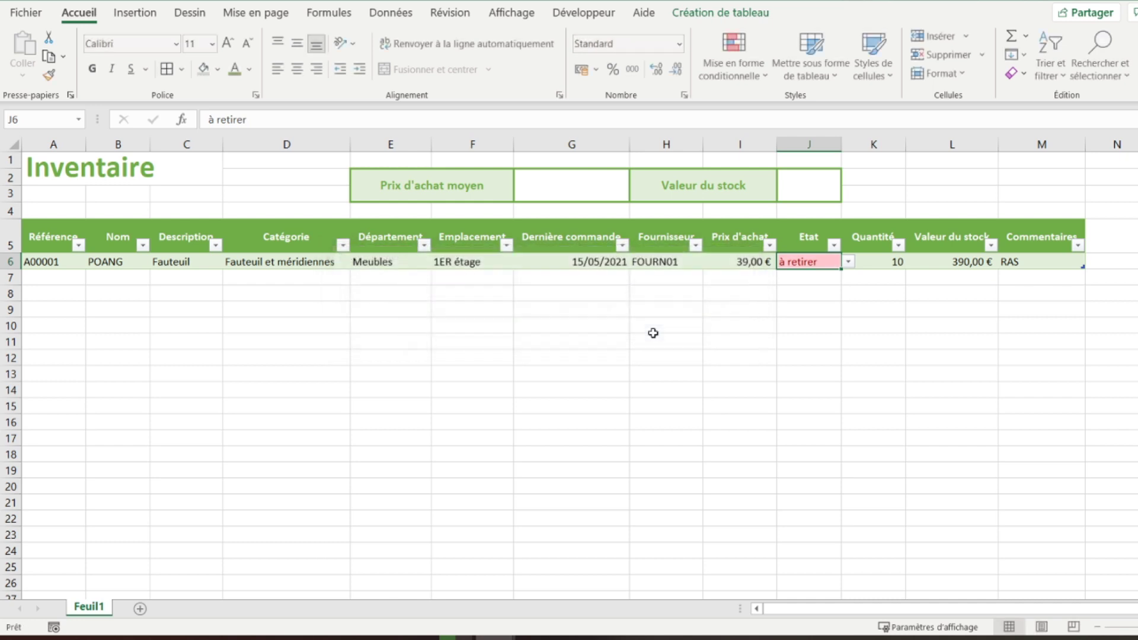
# Try out the condition colours by switching J6 to "Bon état" and finally to "Passable"
pyautogui.click(896, 261)
pyautogui.click(713, 265)
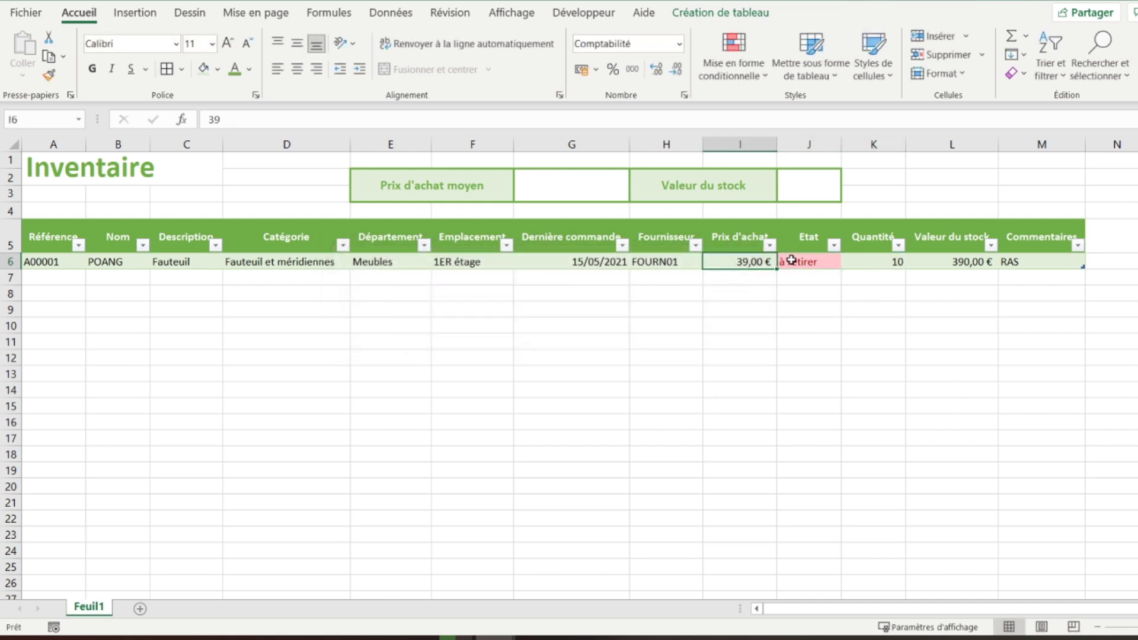
pyautogui.click(789, 261)
pyautogui.click(850, 264)
pyautogui.click(821, 276)
pyautogui.click(847, 261)
pyautogui.click(830, 263)
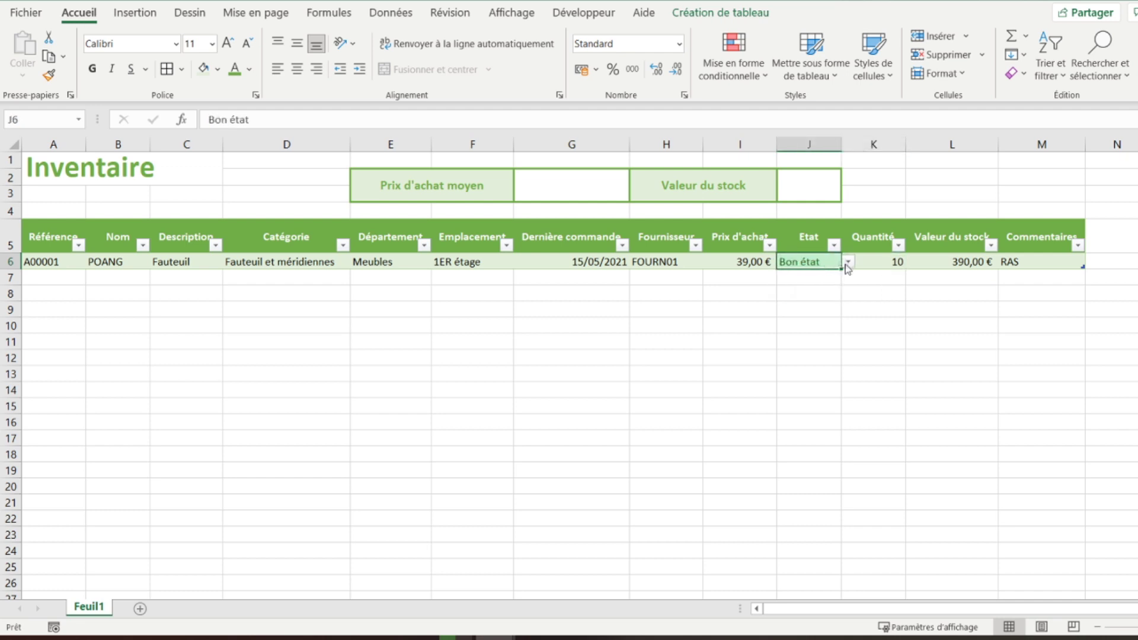
pyautogui.click(850, 262)
pyautogui.click(819, 282)
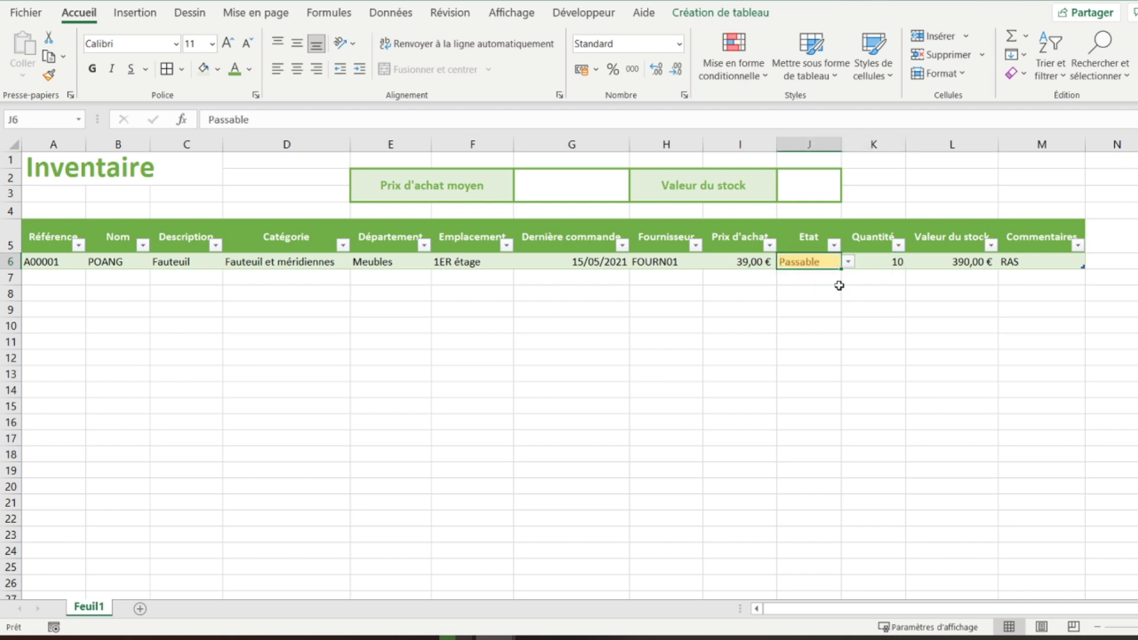
pyautogui.click(892, 258)
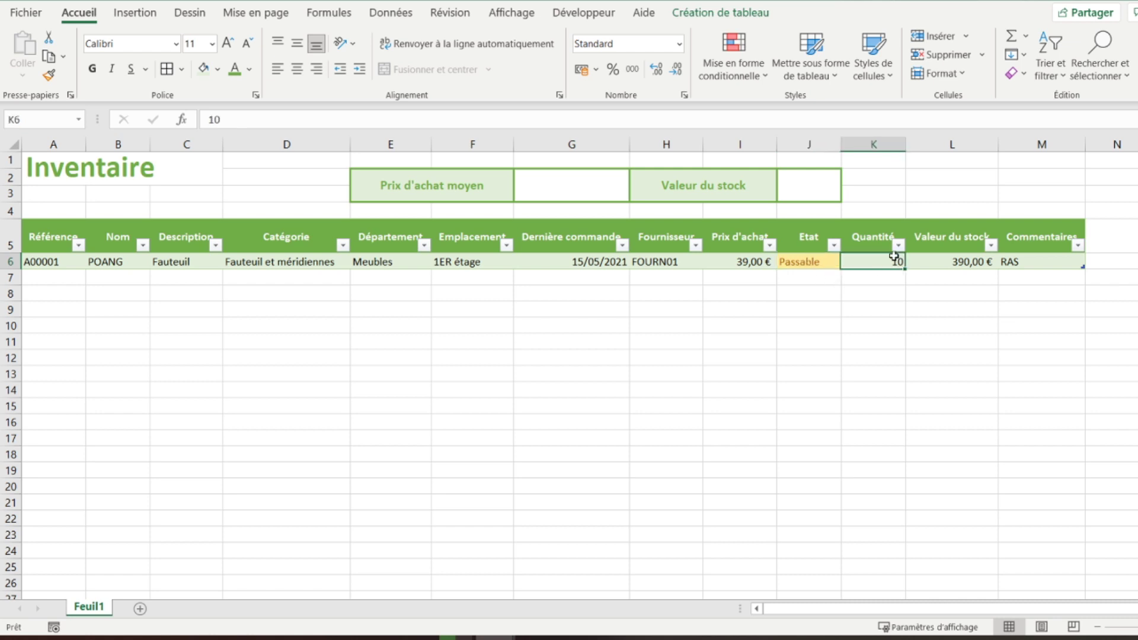
# Centre the contents of row 6 horizontally
pyautogui.click(62, 279)
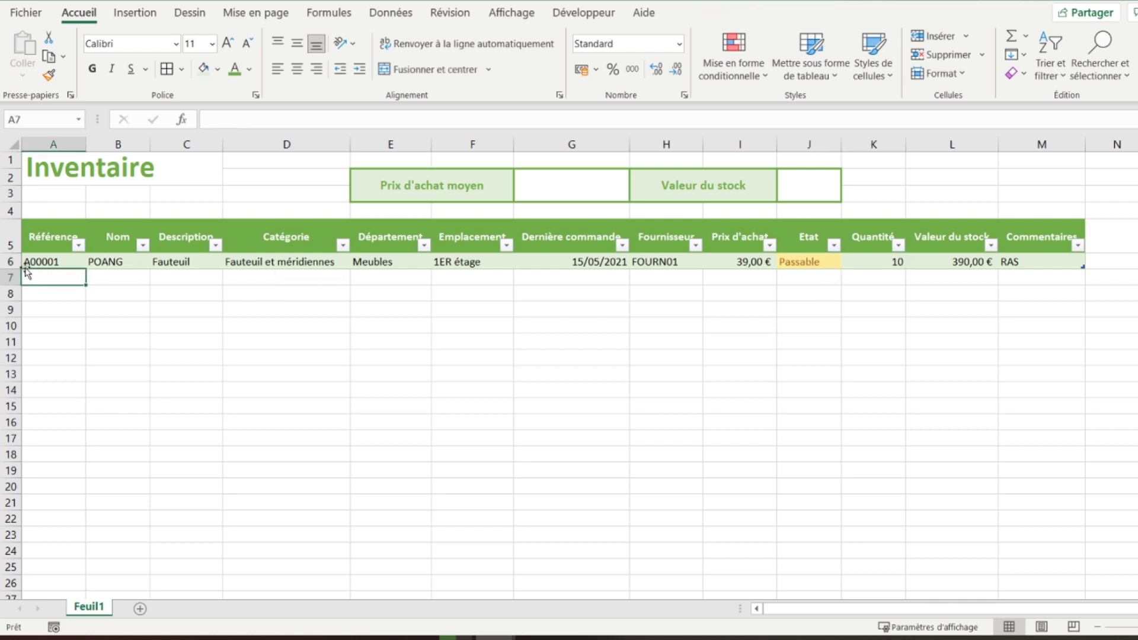
pyautogui.click(17, 262)
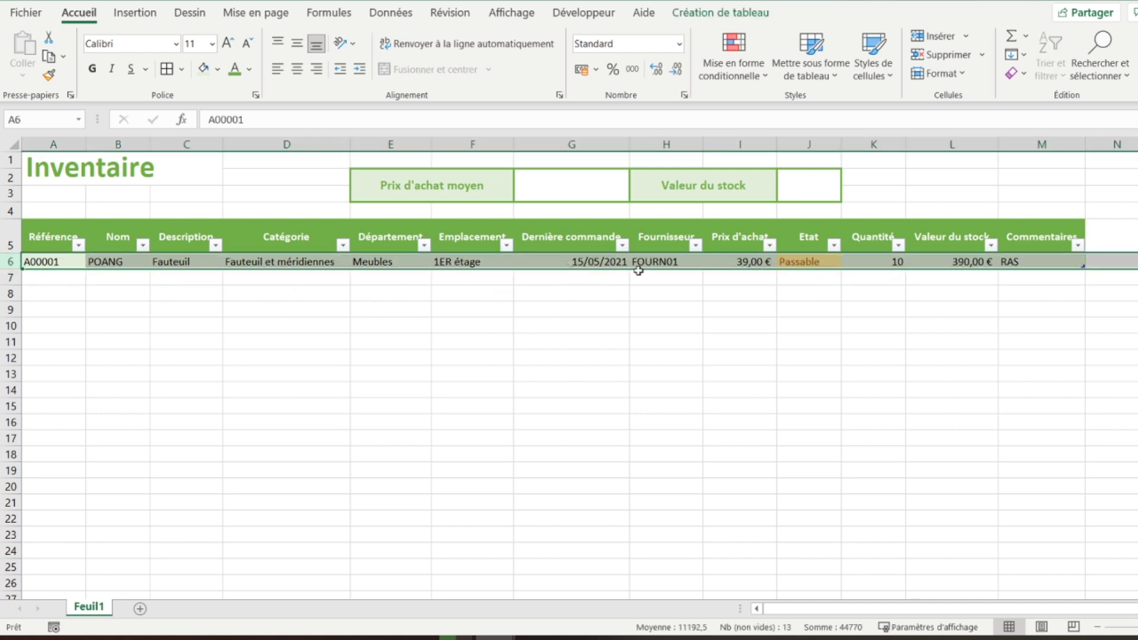
pyautogui.click(297, 70)
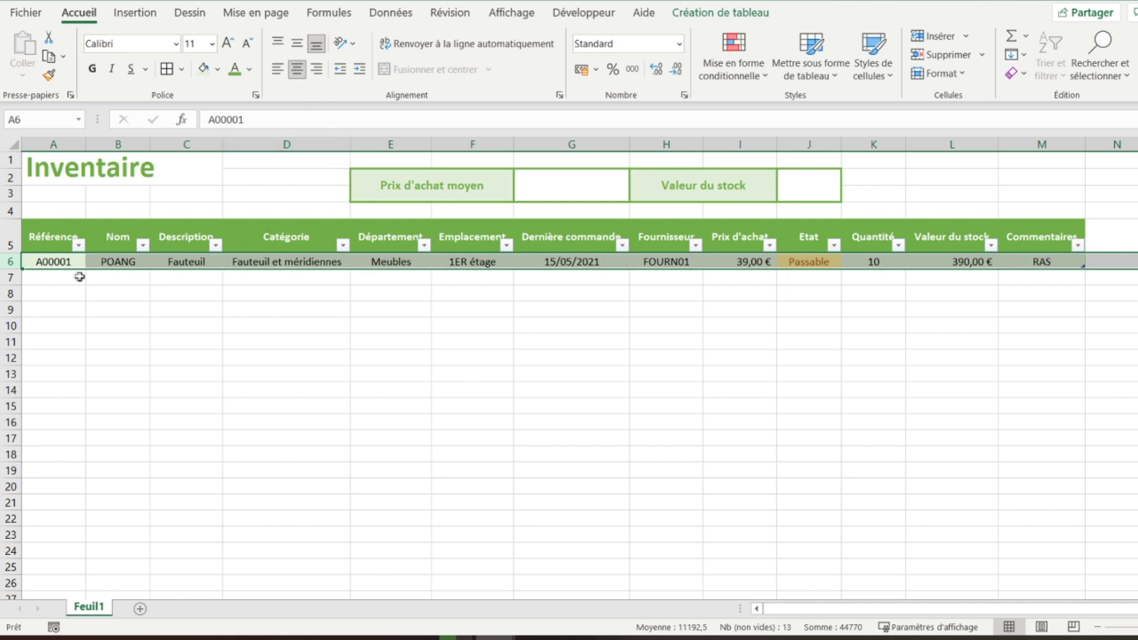
pyautogui.click(44, 261)
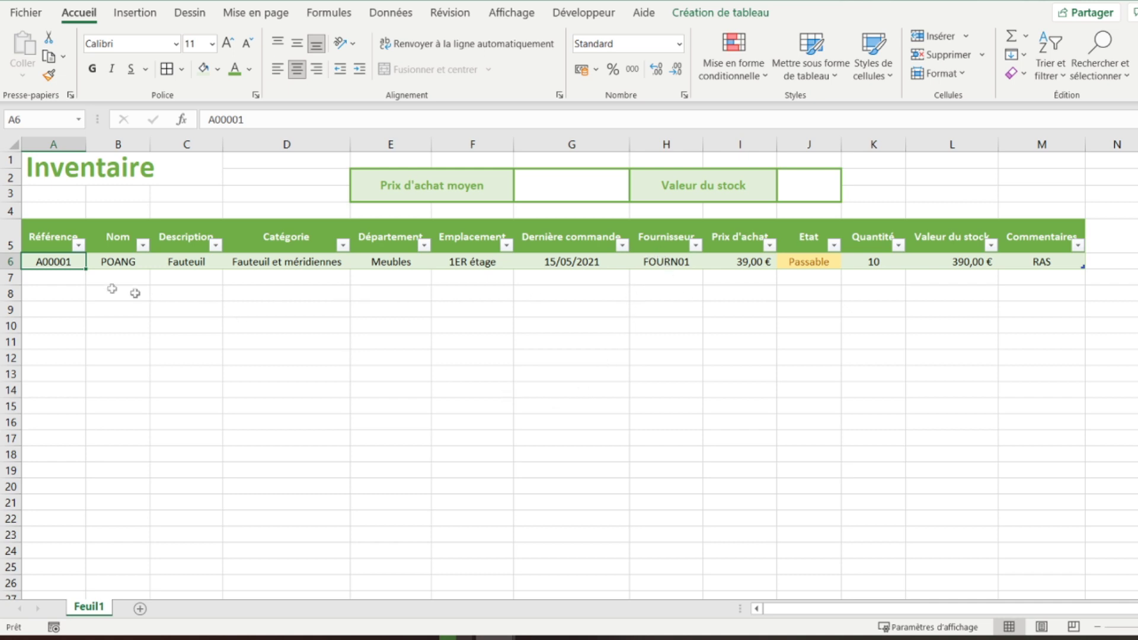
# Extend the table by entering the references A00002 in A7 and A00003 in A8
pyautogui.click(68, 280)
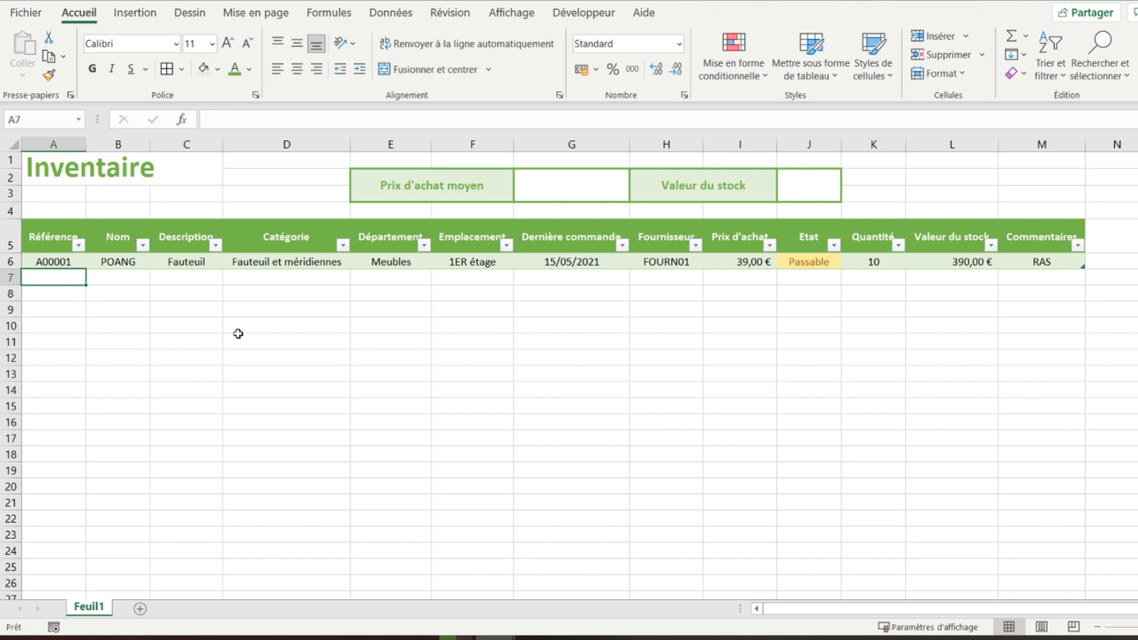
pyautogui.write('A00002')
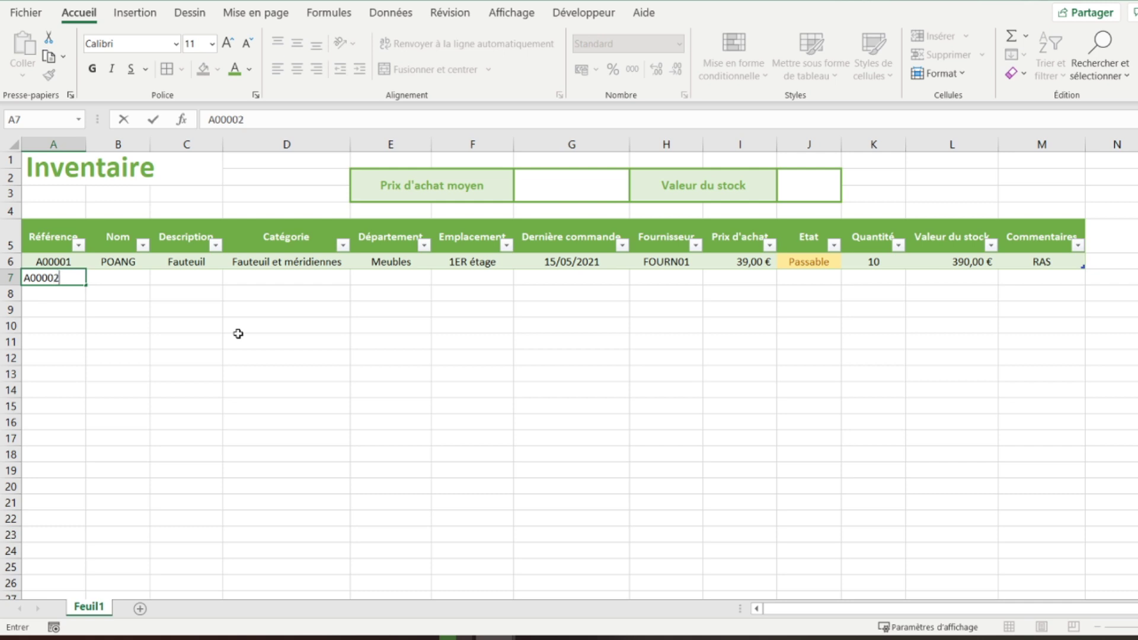
pyautogui.press('Return')
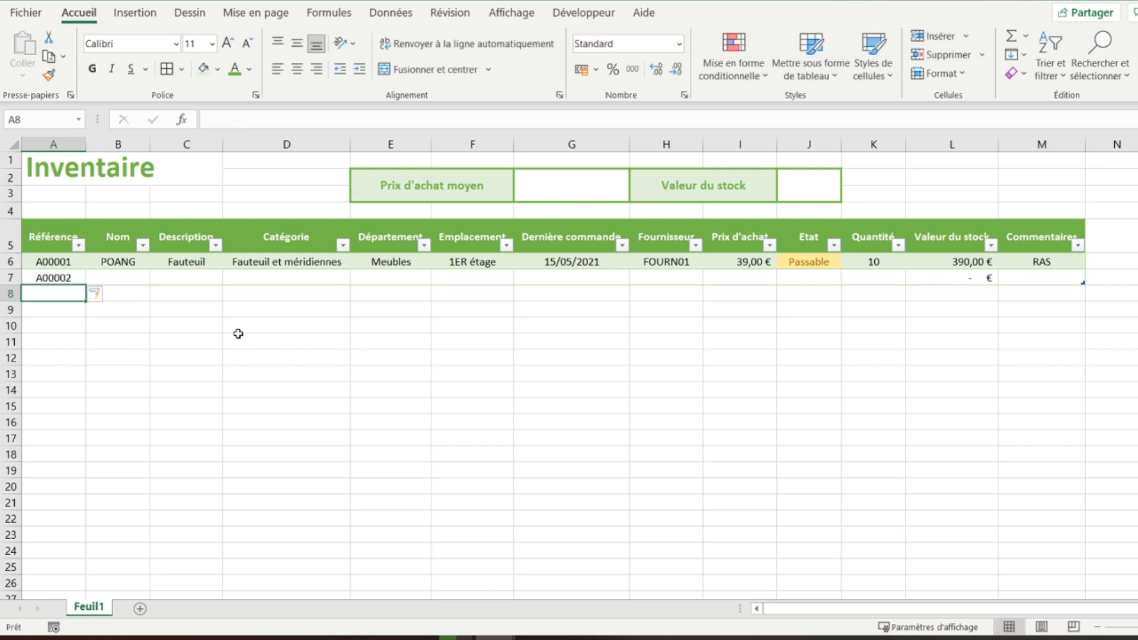
pyautogui.click(113, 274)
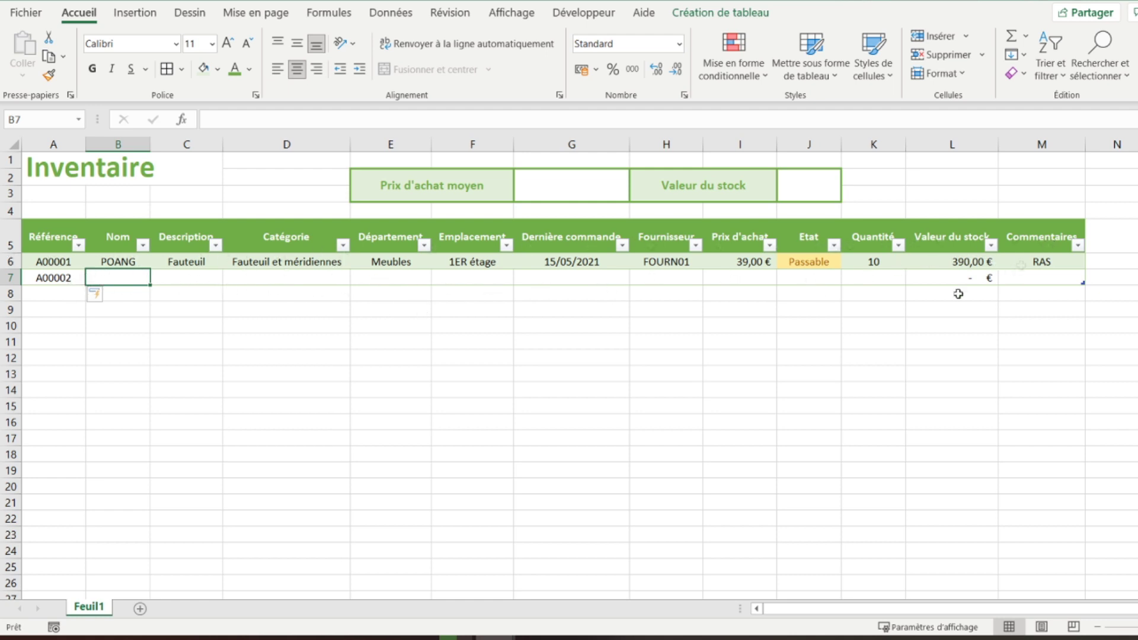
pyautogui.click(48, 298)
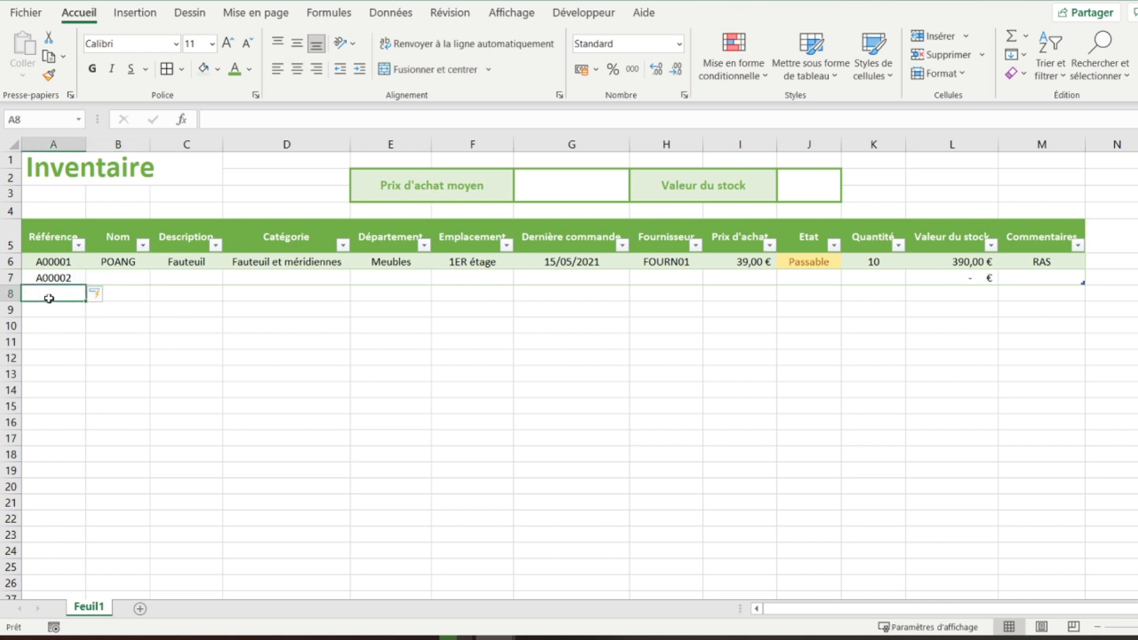
pyautogui.write('A00003')
pyautogui.press('Return')
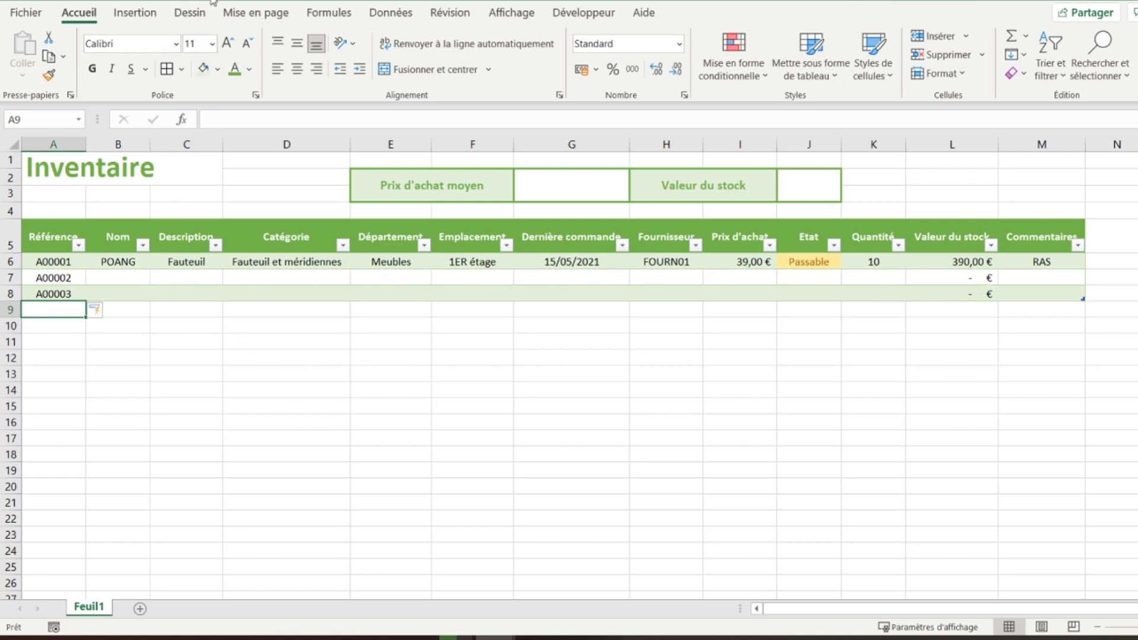
# Undo the entry of the two extra references so the table ends at row 6
pyautogui.hotkey('ctrl', 'z')
pyautogui.hotkey('ctrl', 'z')
pyautogui.hotkey('ctrl', 'z')
pyautogui.hotkey('ctrl', 'z')
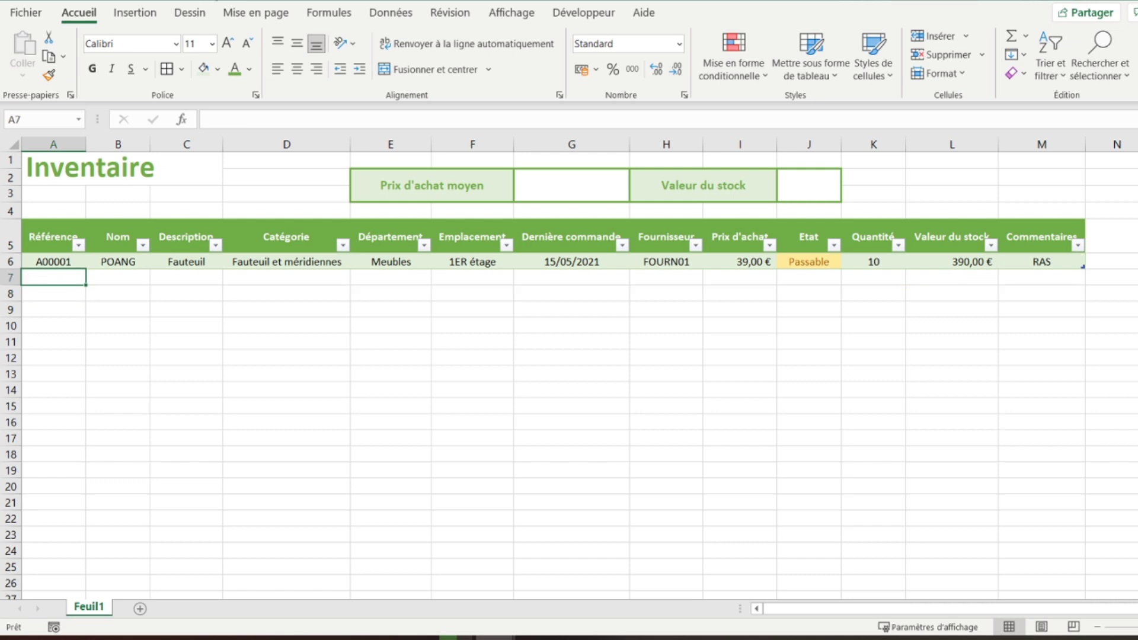
# Make the purchase price in I6 and the stock value in L6 bold
pyautogui.click(54, 262)
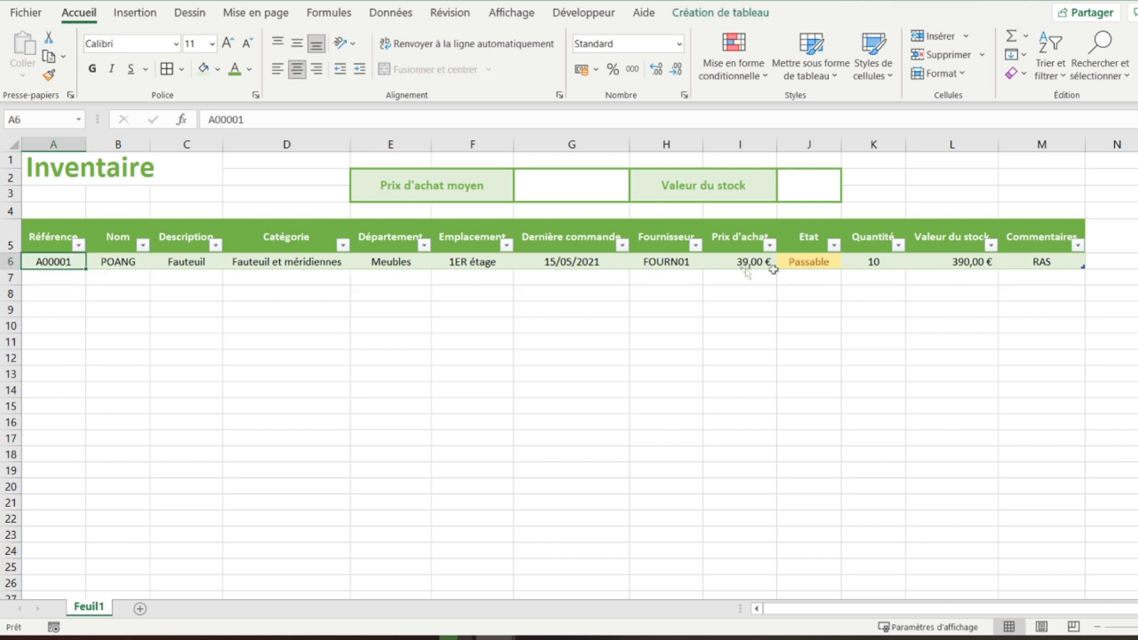
pyautogui.click(732, 261)
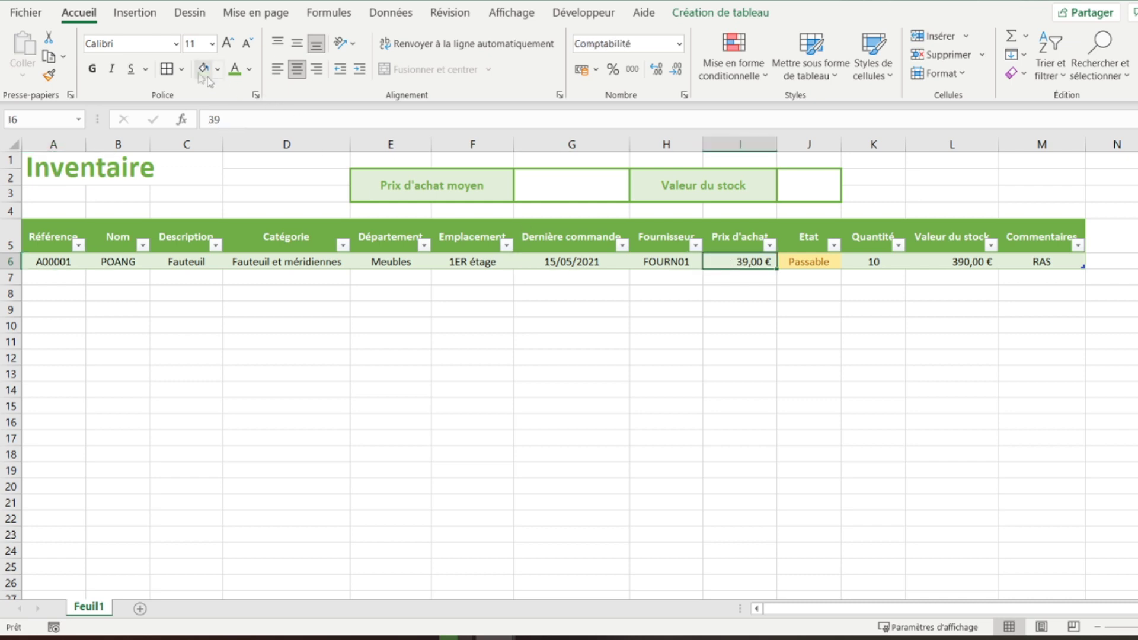
pyautogui.click(93, 69)
pyautogui.click(972, 259)
pyautogui.click(92, 70)
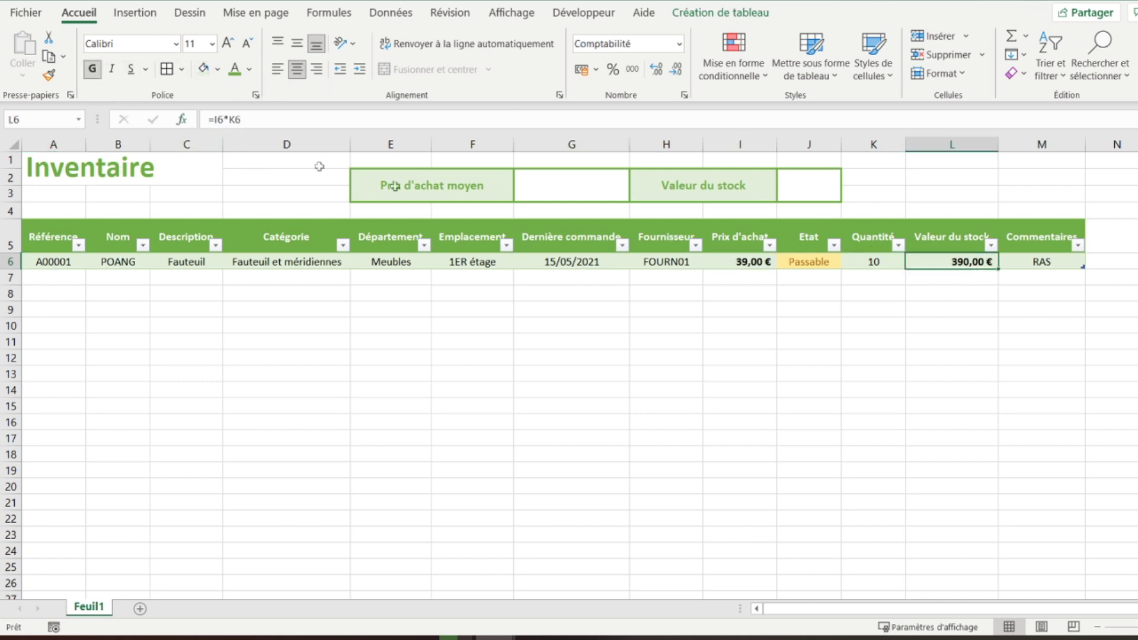
# Narrow column G so the "Dernière commande" header wraps onto two lines
pyautogui.click(812, 181)
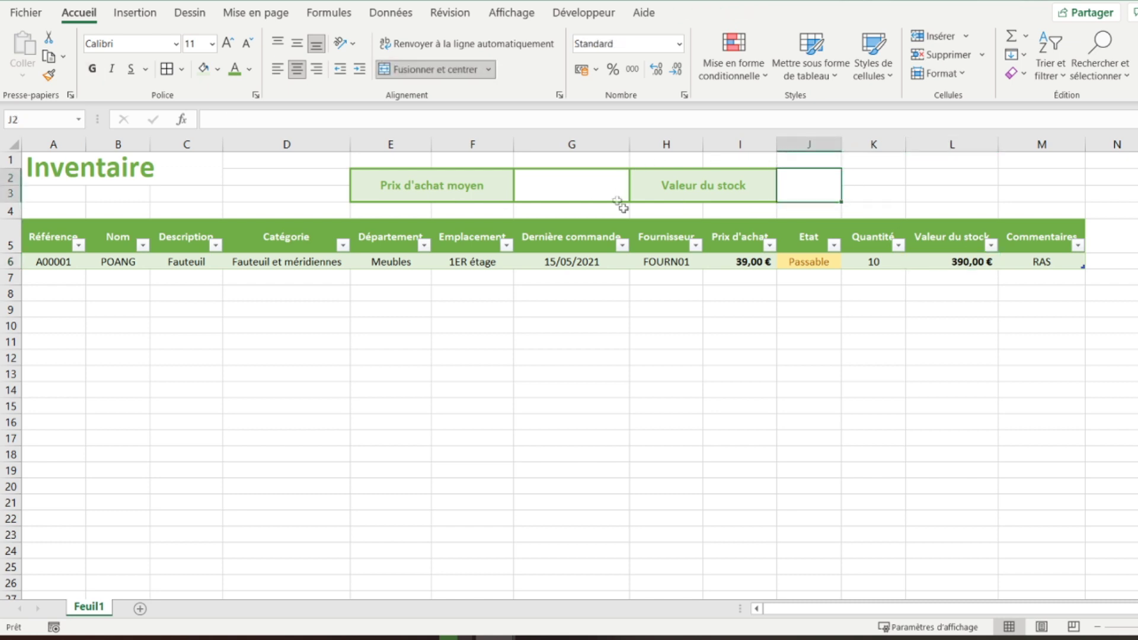
pyautogui.moveTo(630, 154); pyautogui.dragTo(602, 155)
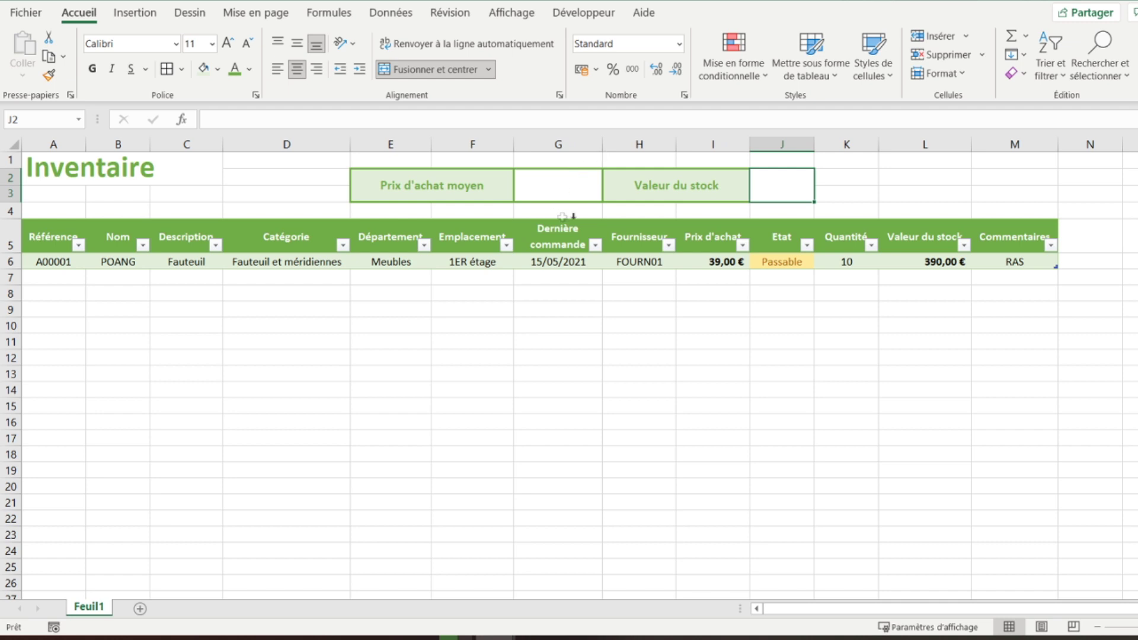
pyautogui.moveTo(604, 147); pyautogui.dragTo(593, 144)
# Copy the formatting of the average purchase price box in G2 onto the stock value box in J2
pyautogui.click(528, 192)
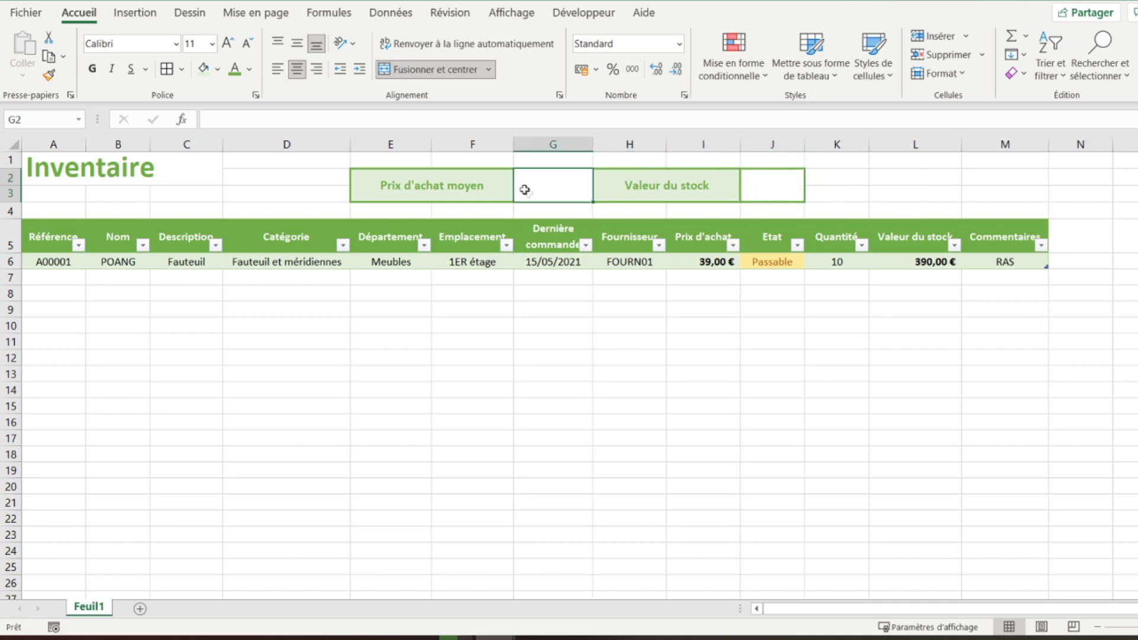
pyautogui.click(48, 75)
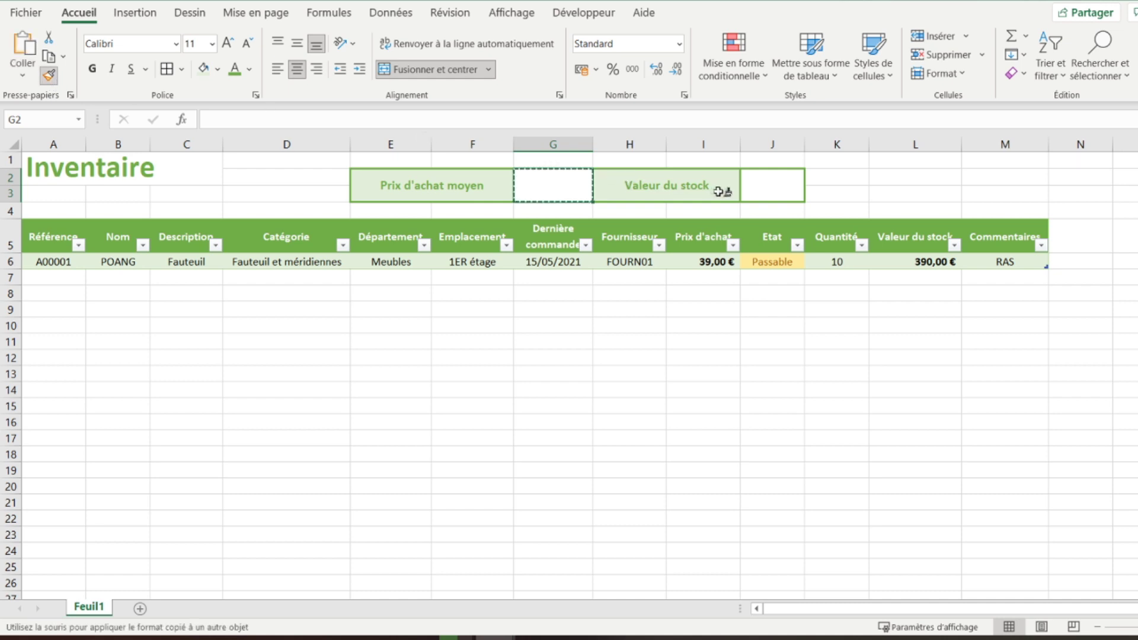
pyautogui.click(767, 184)
# Enter a MOYENNE formula over the table's "Prix d'achat" column in the average purchase price box G2
pyautogui.click(531, 191)
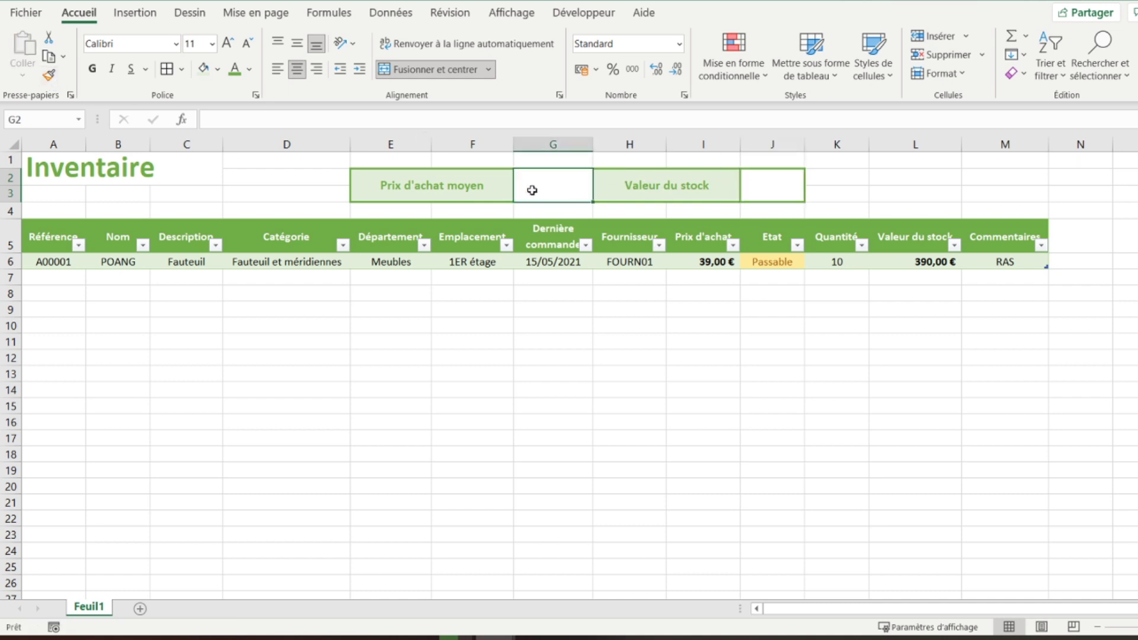
pyautogui.write('=')
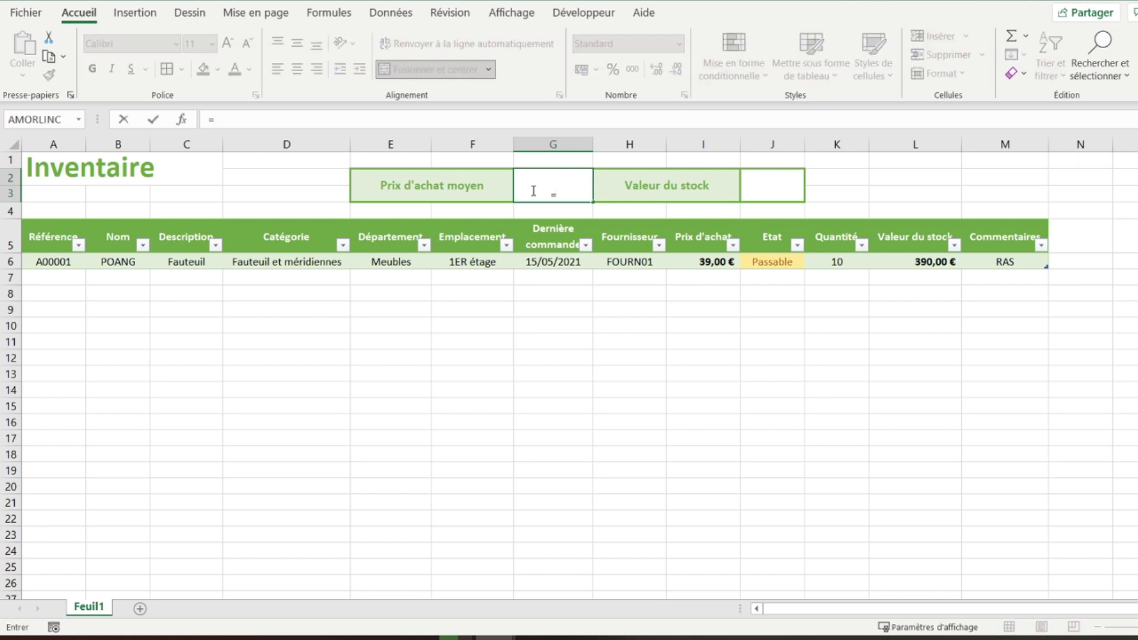
pyautogui.write('moyenne(')
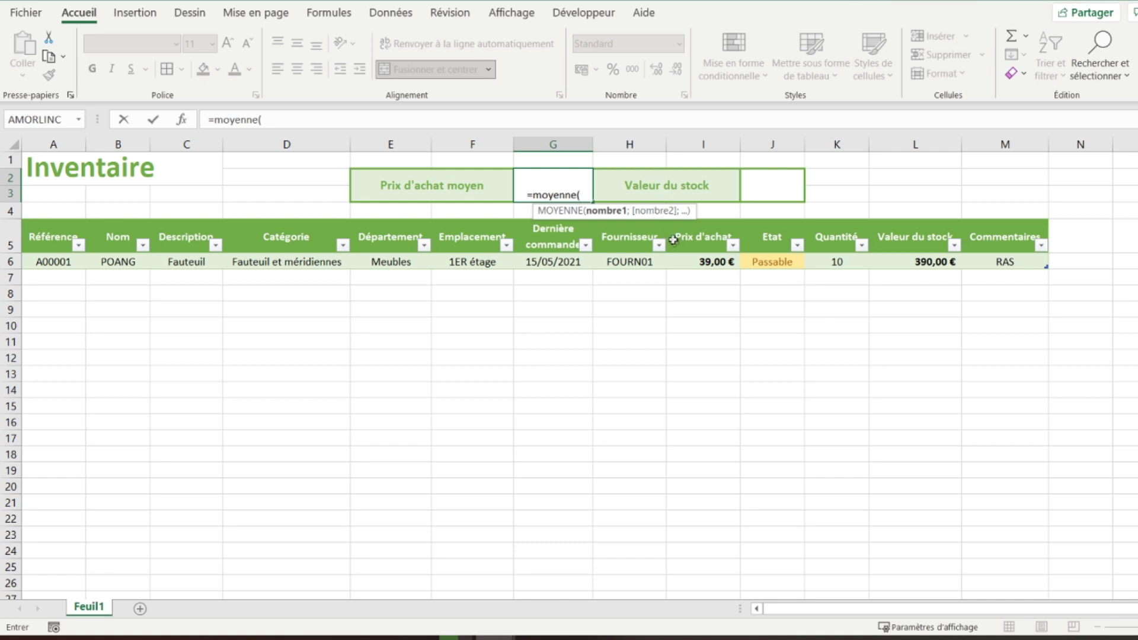
pyautogui.click(698, 262)
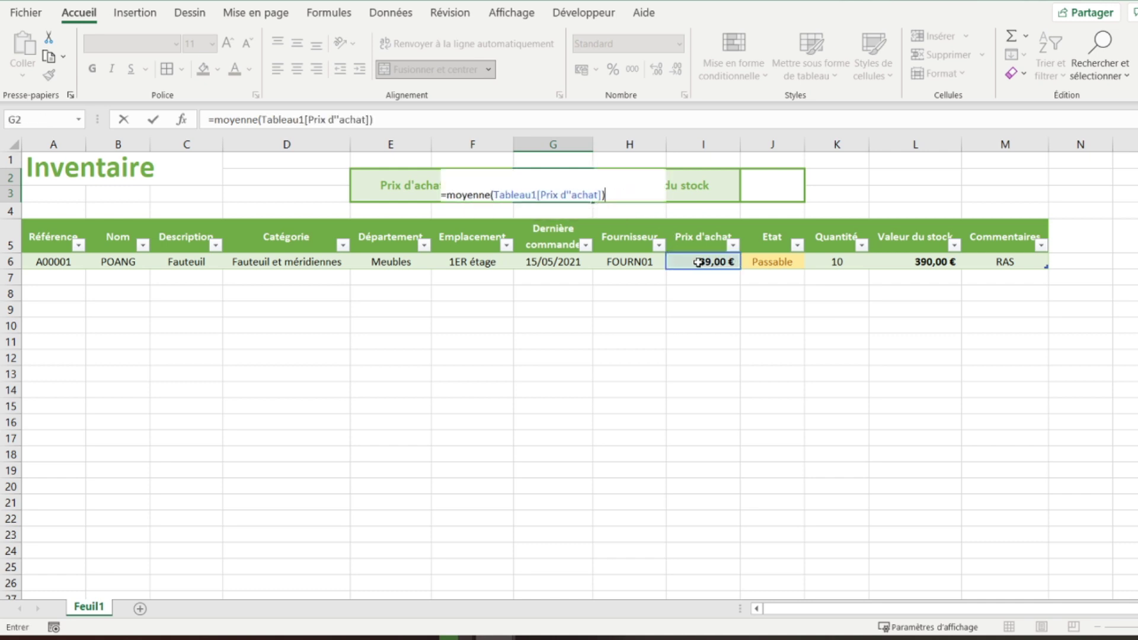
pyautogui.press('Return')
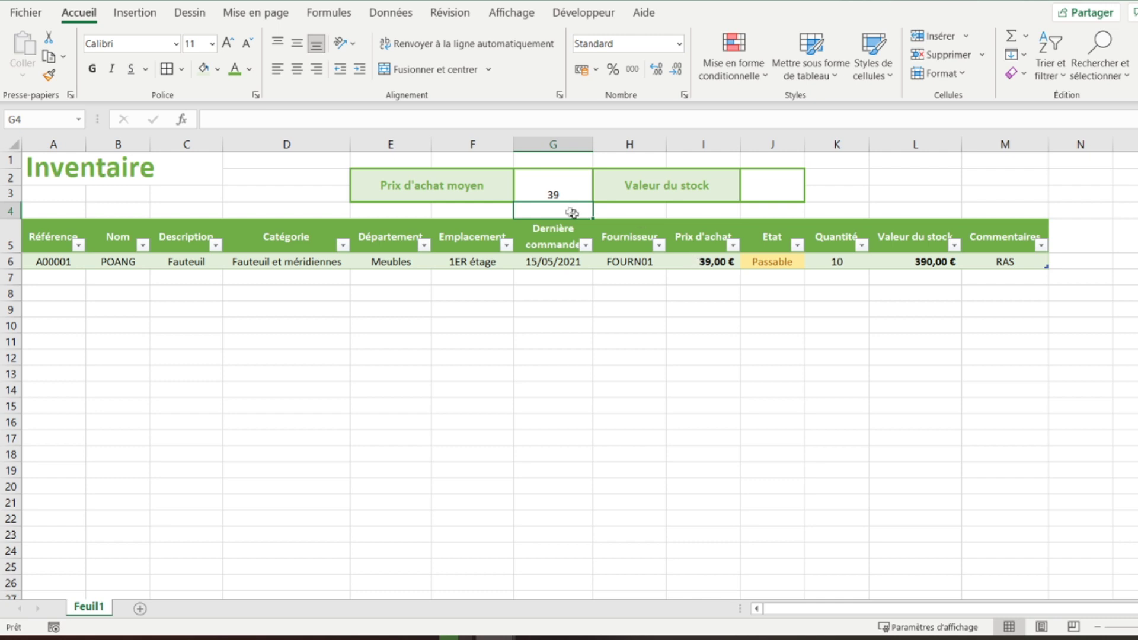
# Format the average purchase price in G2 as euro accounting, vertically centred, bold and size 12
pyautogui.click(560, 189)
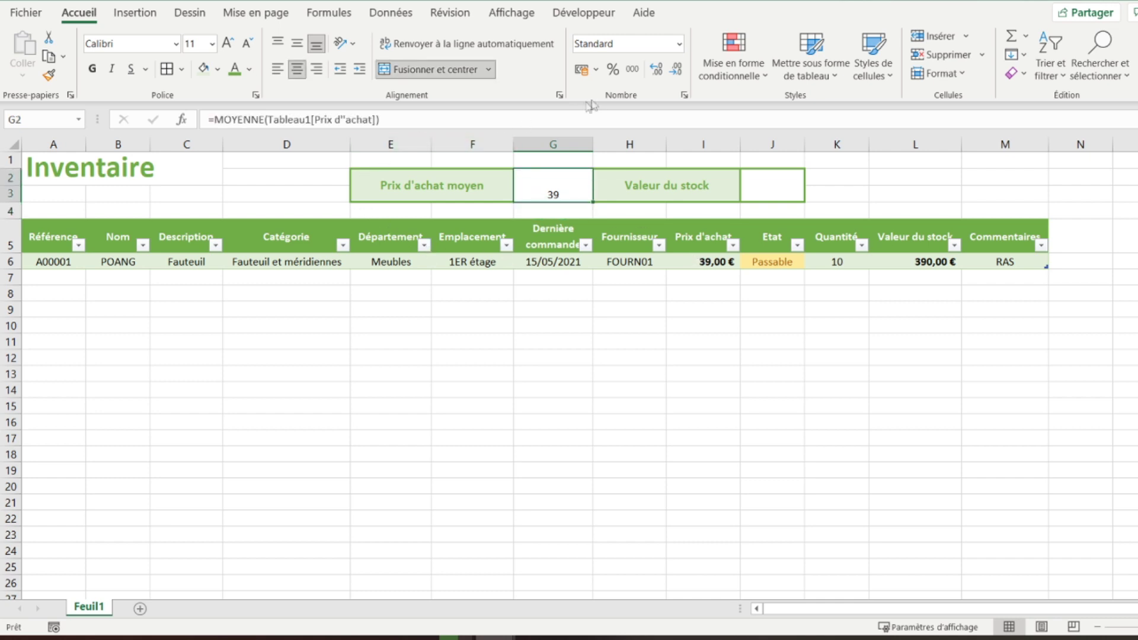
pyautogui.click(582, 70)
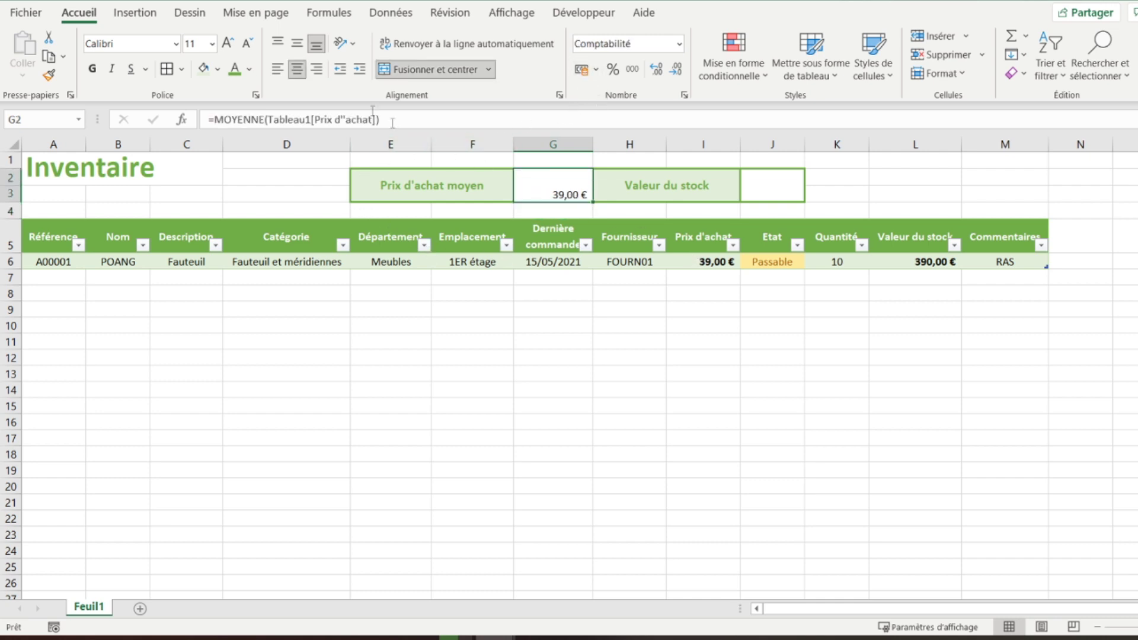
pyautogui.click(297, 44)
pyautogui.click(92, 69)
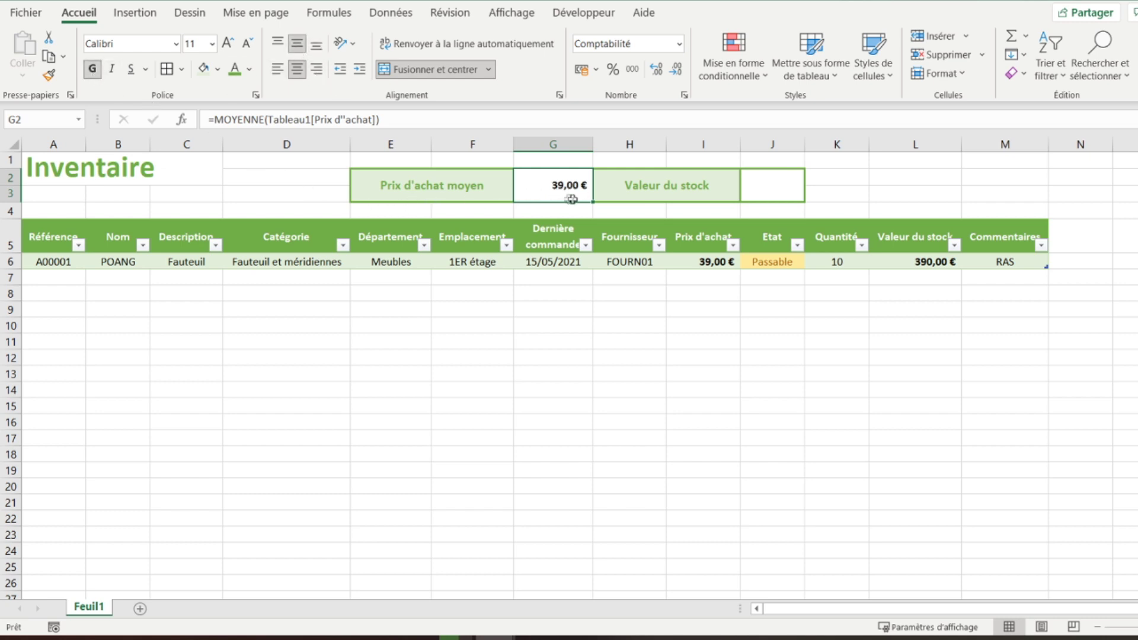
pyautogui.click(229, 54)
pyautogui.click(230, 53)
pyautogui.click(245, 47)
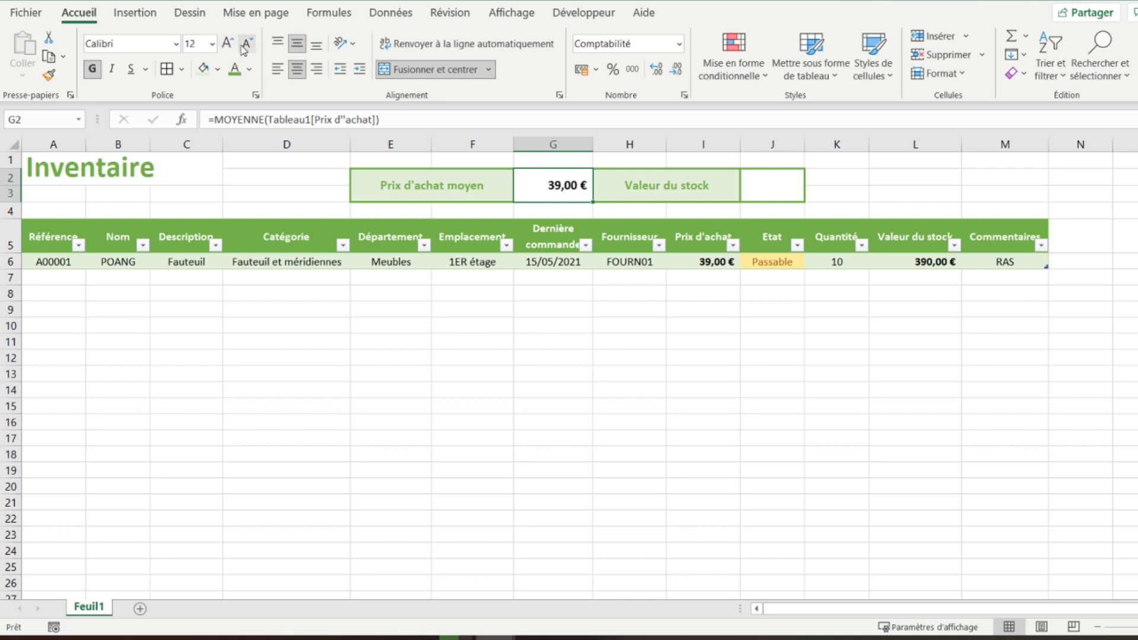
# Enter the formula =SOMME(Tableau1[Valeur du stock]) in the stock value box J2
pyautogui.click(780, 185)
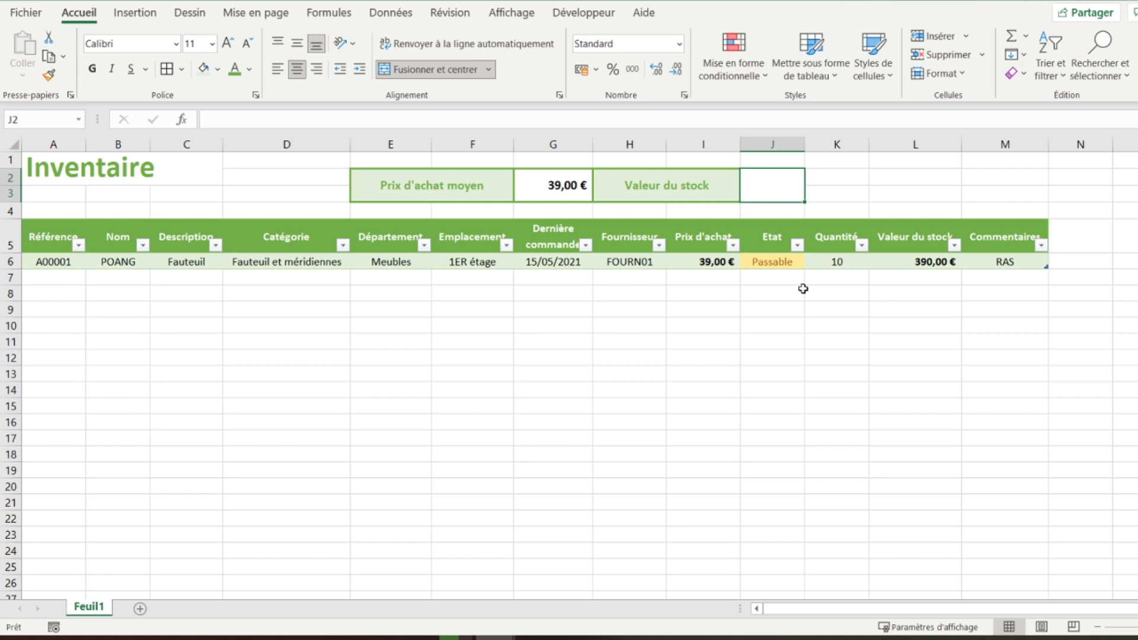
pyautogui.write('=somme(')
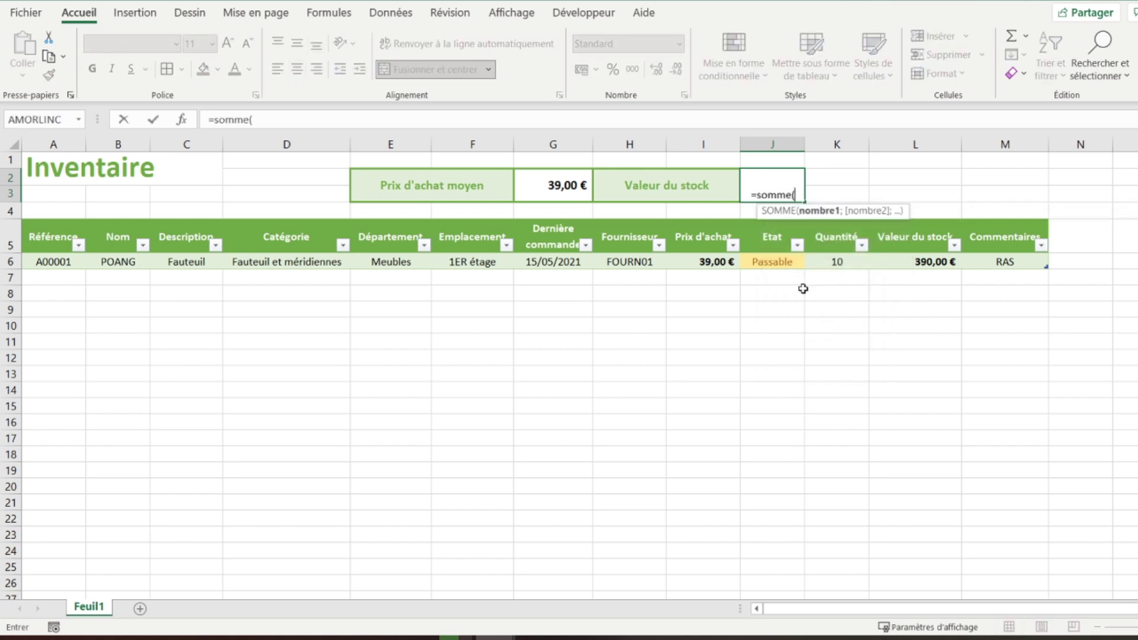
pyautogui.click(890, 261)
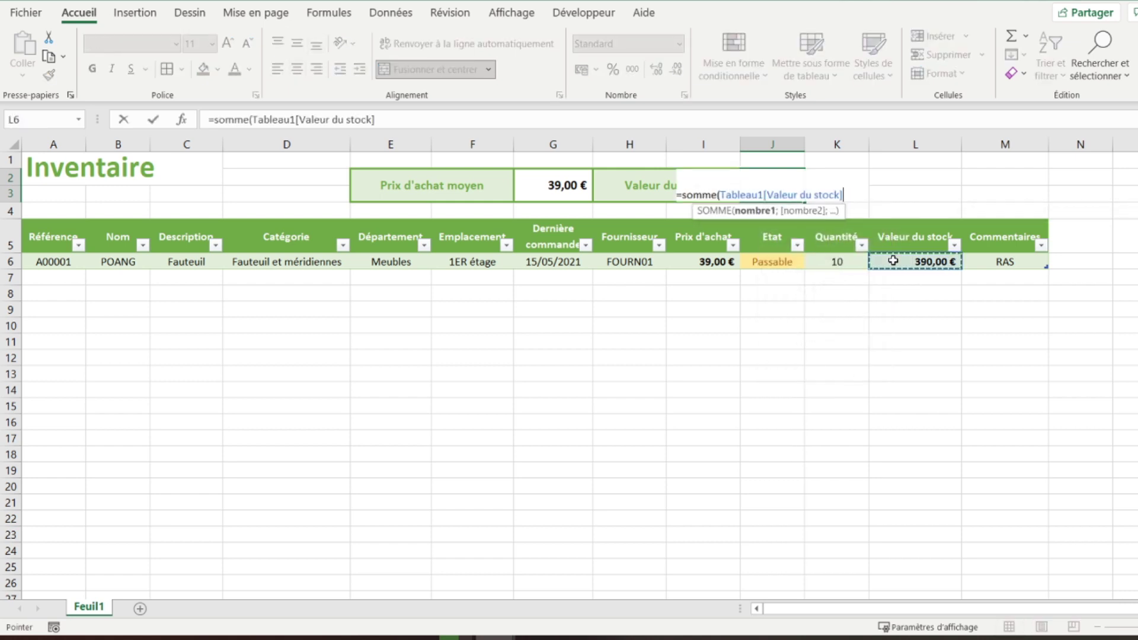
pyautogui.write(')')
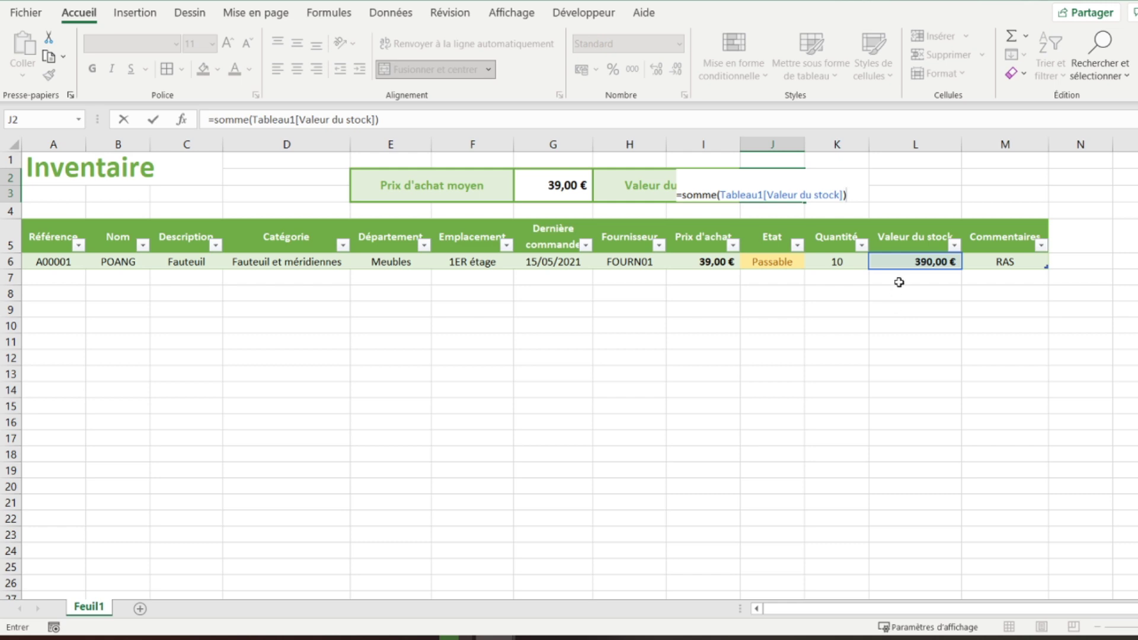
pyautogui.press('Return')
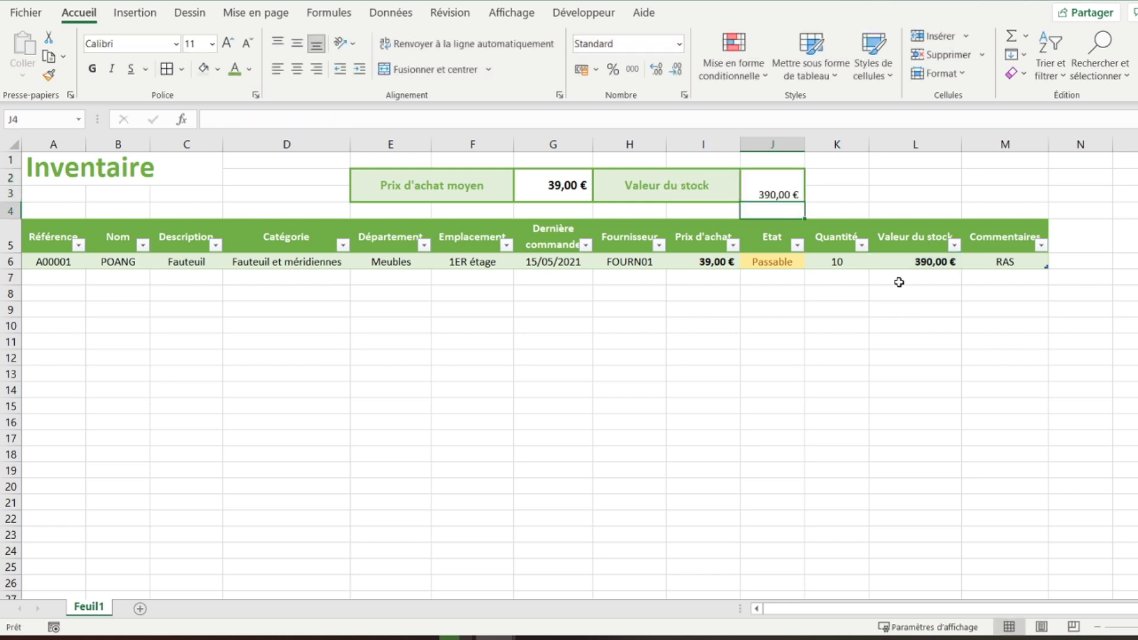
# Copy the number and font formatting of the average price in G2 onto the stock total in J2
pyautogui.click(544, 188)
pyautogui.click(50, 76)
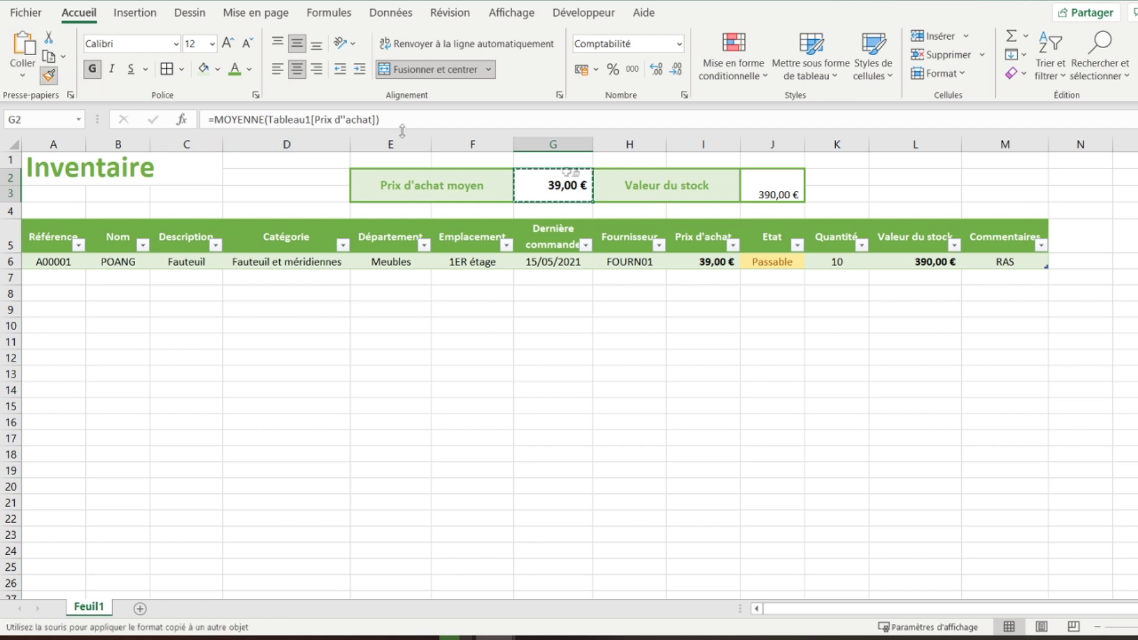
pyautogui.click(761, 187)
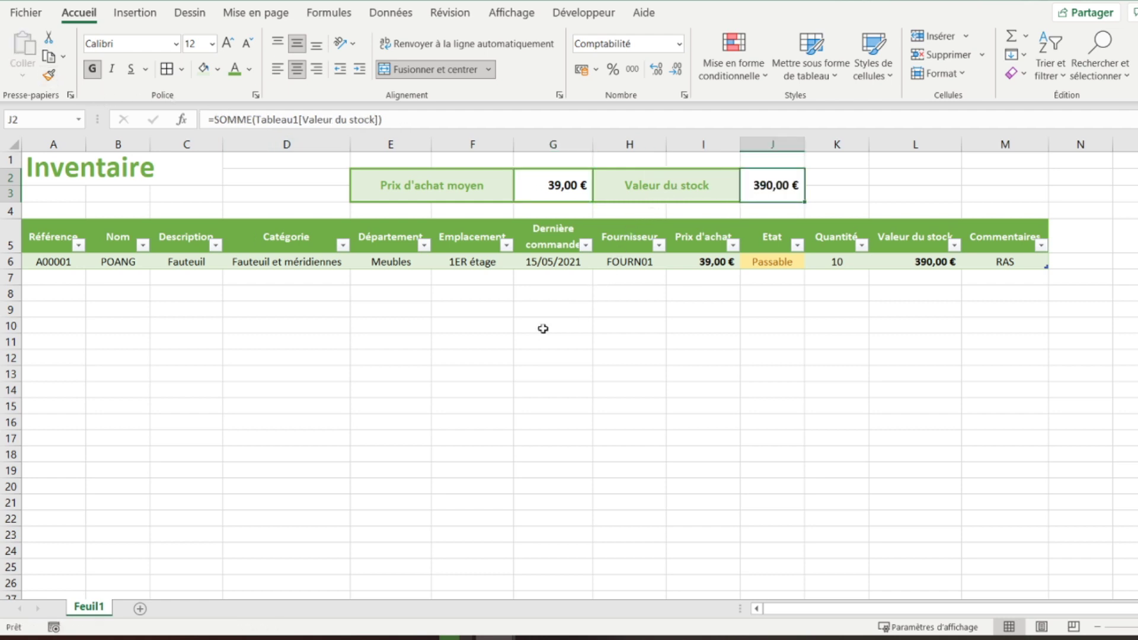
# Start a second item in row 7 with reference A00002, name KYRRE and description Tabouret
pyautogui.click(57, 276)
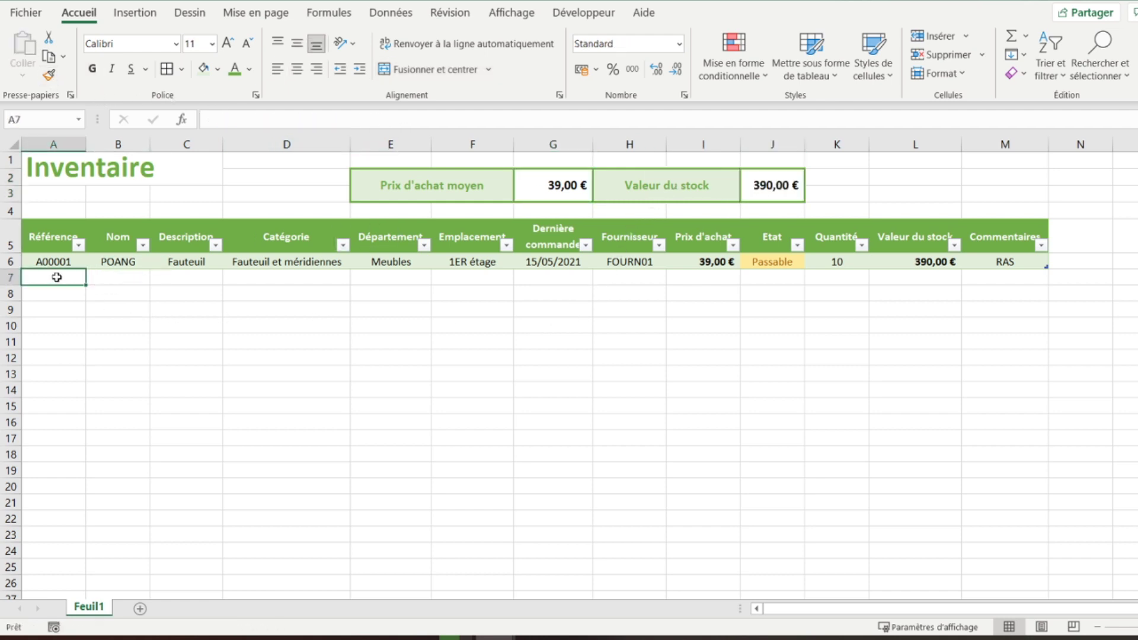
pyautogui.write('A00002')
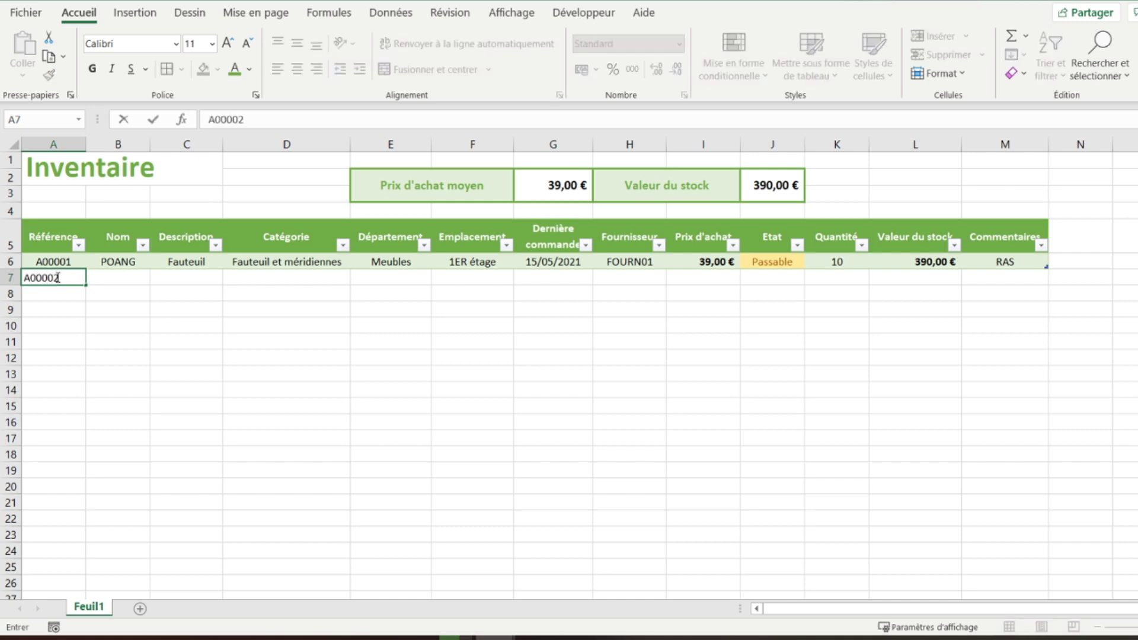
pyautogui.press('Tab')
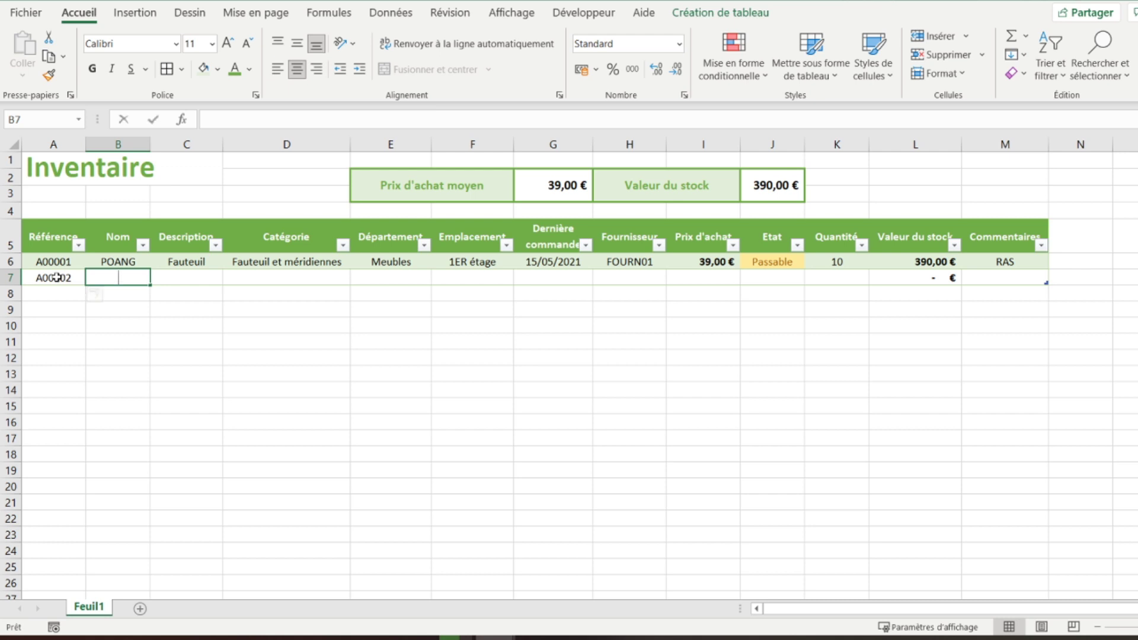
pyautogui.write('KYRRE')
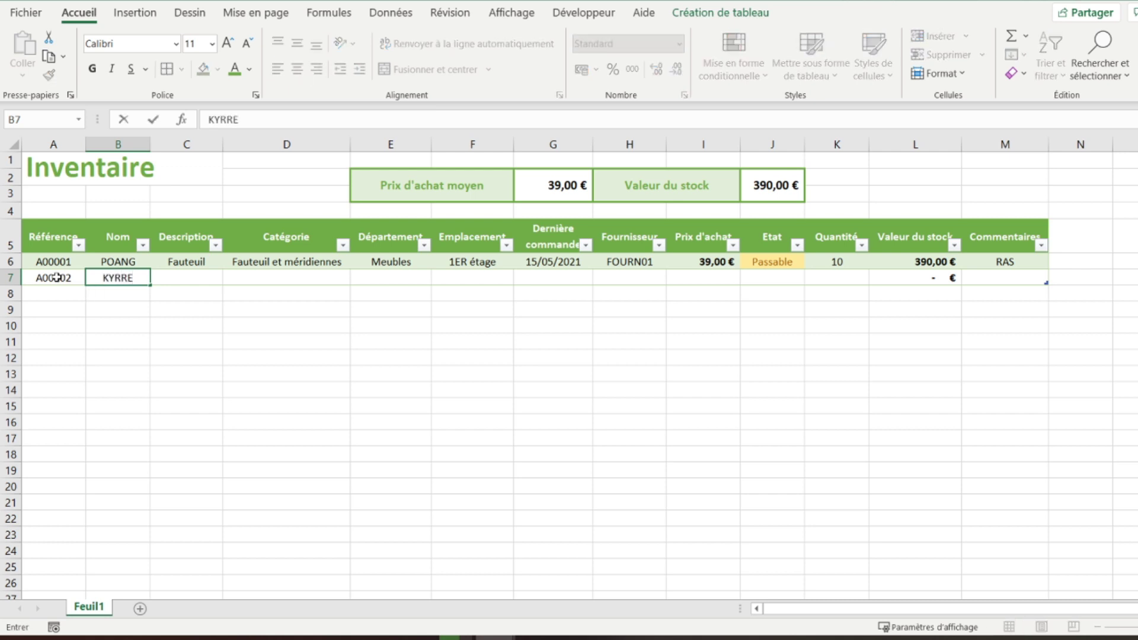
pyautogui.press('Tab')
pyautogui.write('Tabouret')
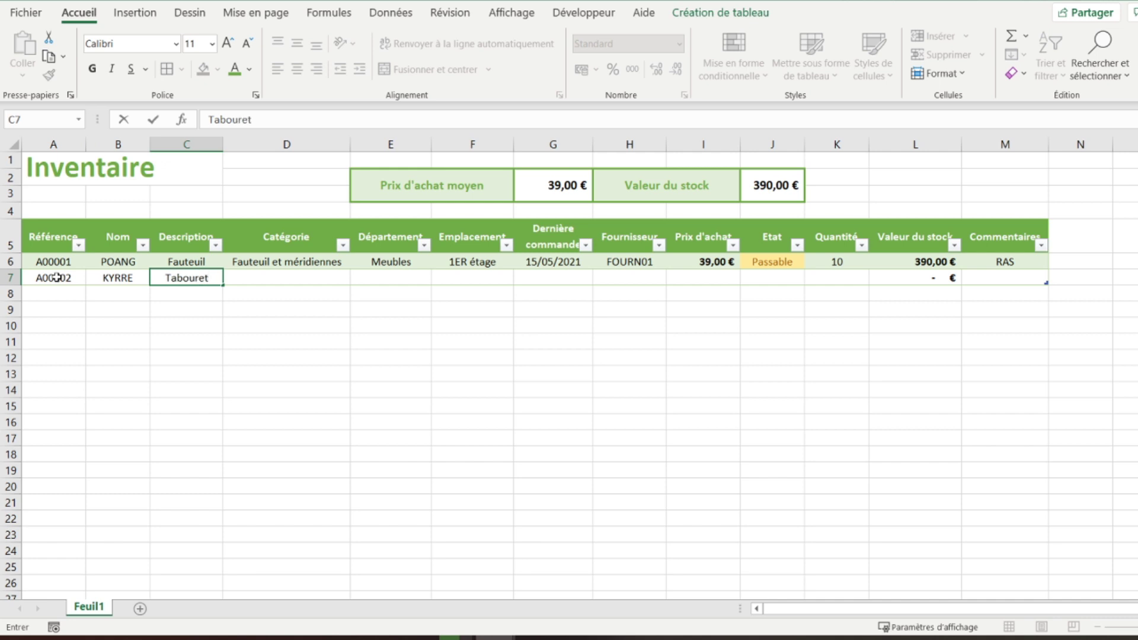
pyautogui.press('Tab')
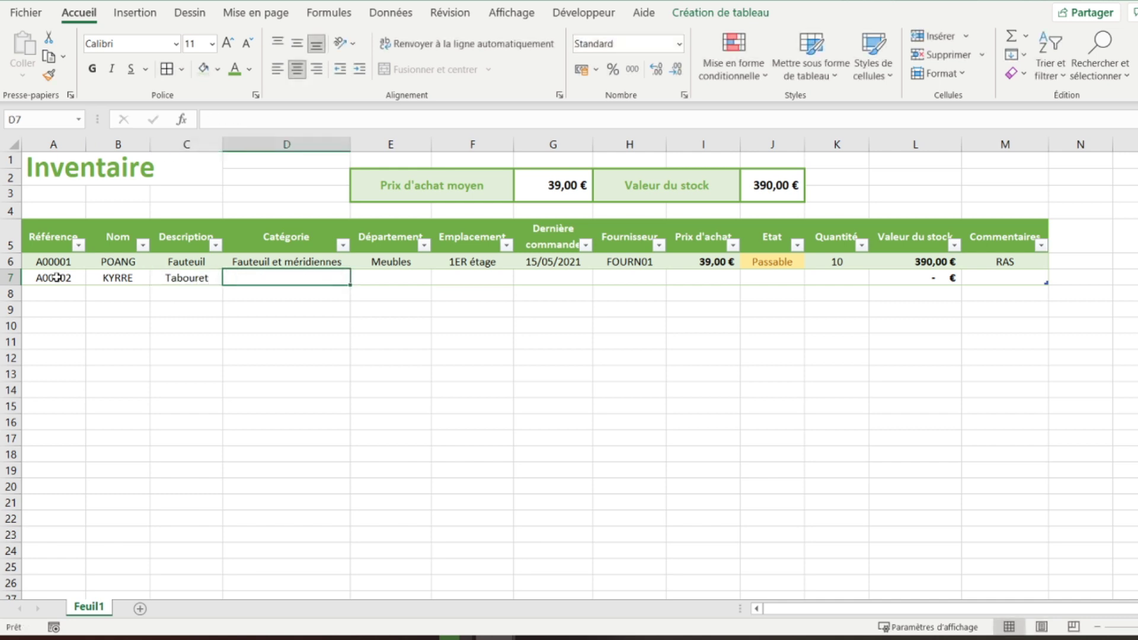
# Fill in the KYRRE item's category as Mobilier, department as Meubles and location as 2E Etage
pyautogui.write('Mobilier')
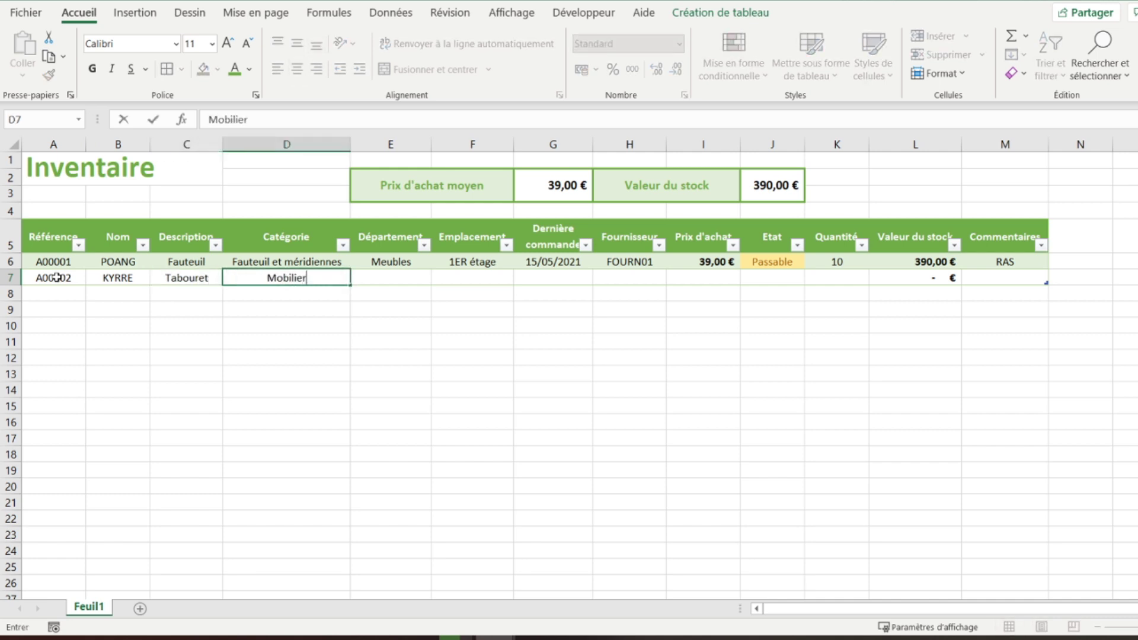
pyautogui.press('Tab')
pyautogui.write('Meubles')
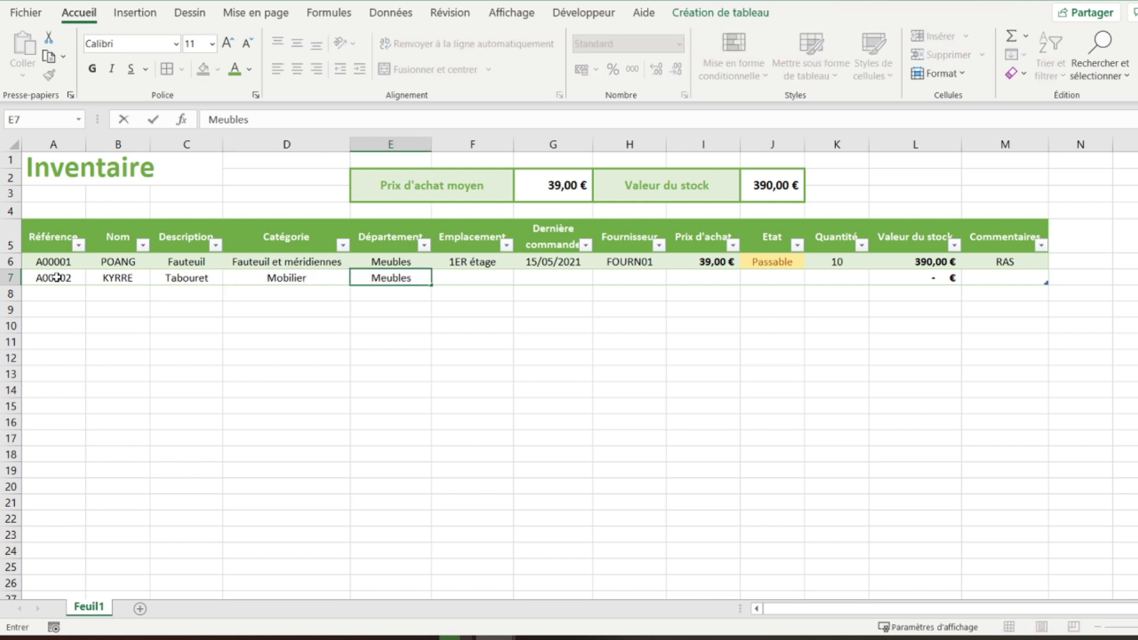
pyautogui.press('Tab')
pyautogui.write('2')
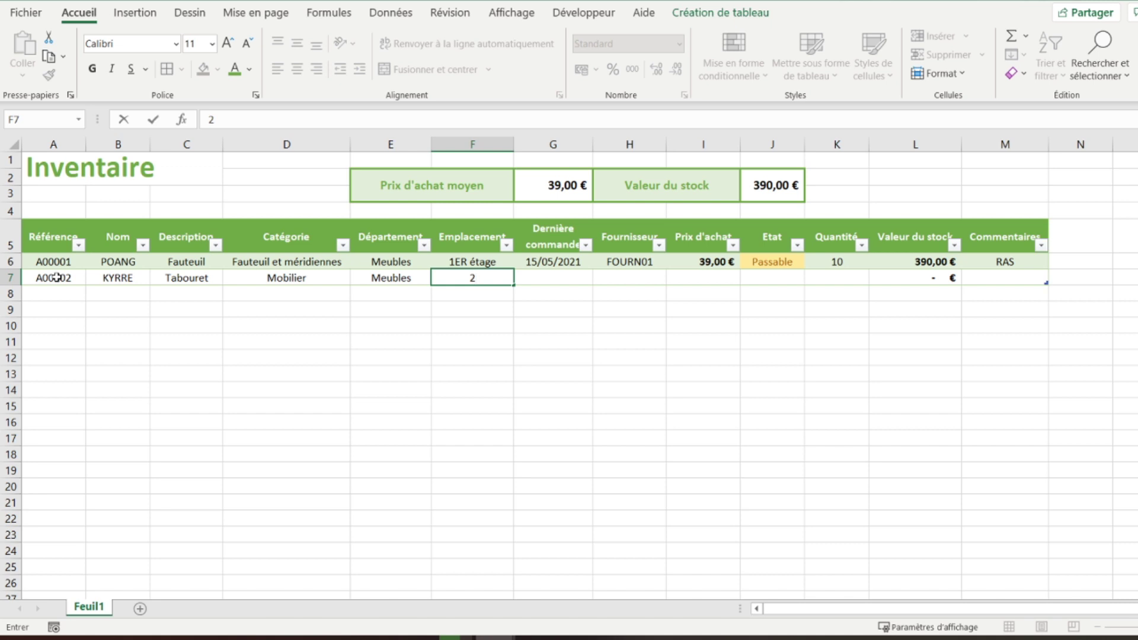
pyautogui.write('E Etage')
pyautogui.press('Tab')
# Enter the KYRRE item's last order date 20/05/2021, supplier FOURN02 and purchase price 10
pyautogui.write('20')
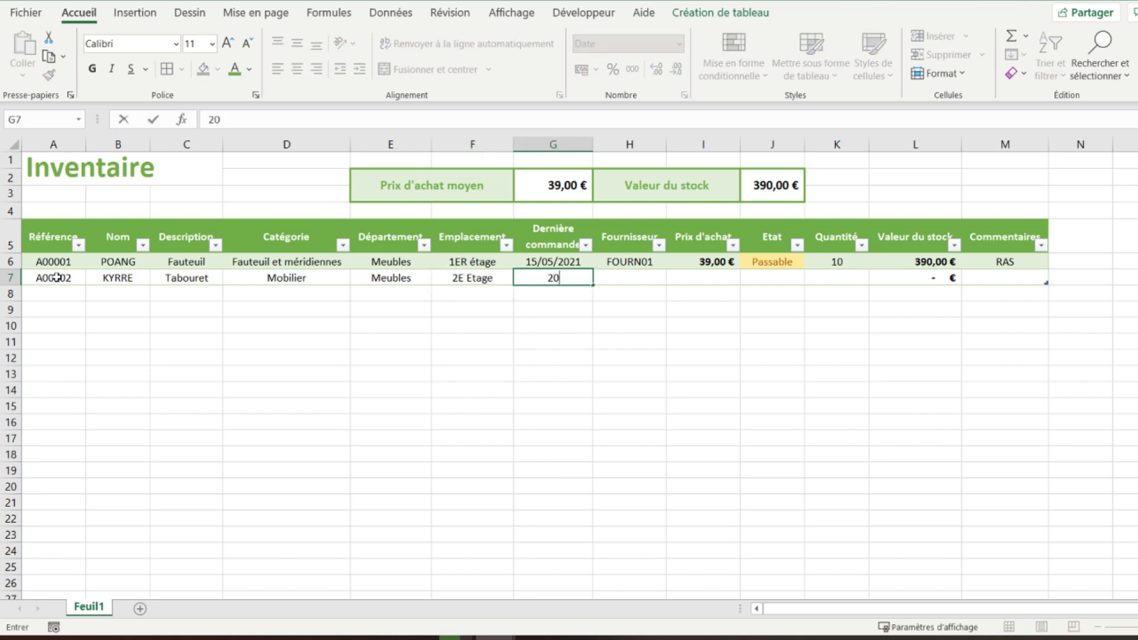
pyautogui.write('/05/2021')
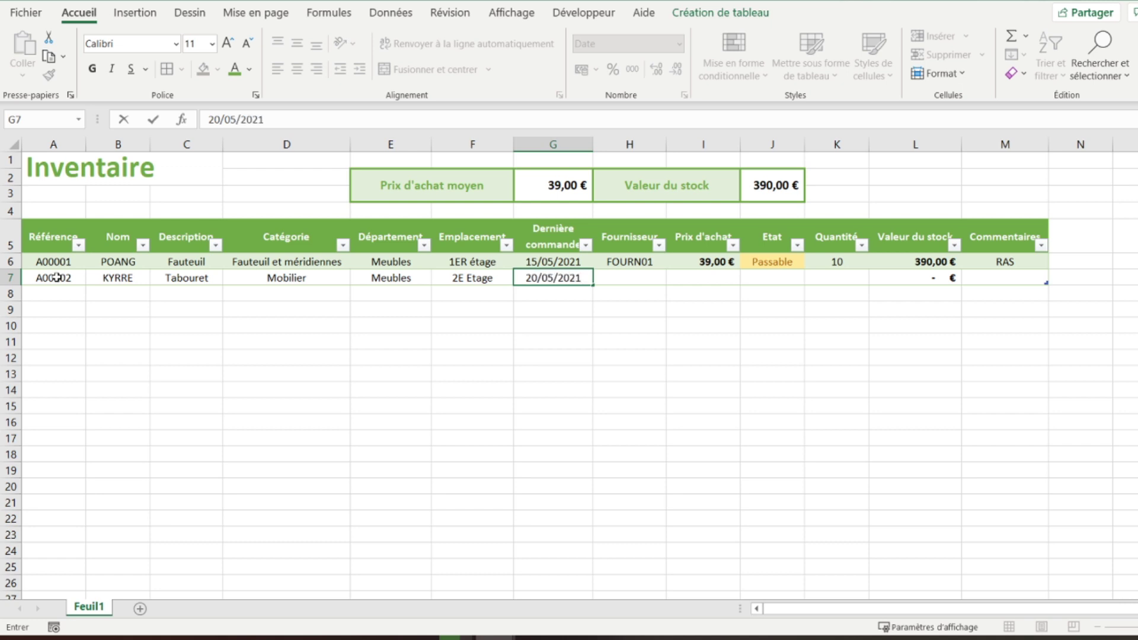
pyautogui.press('Tab')
pyautogui.write('F')
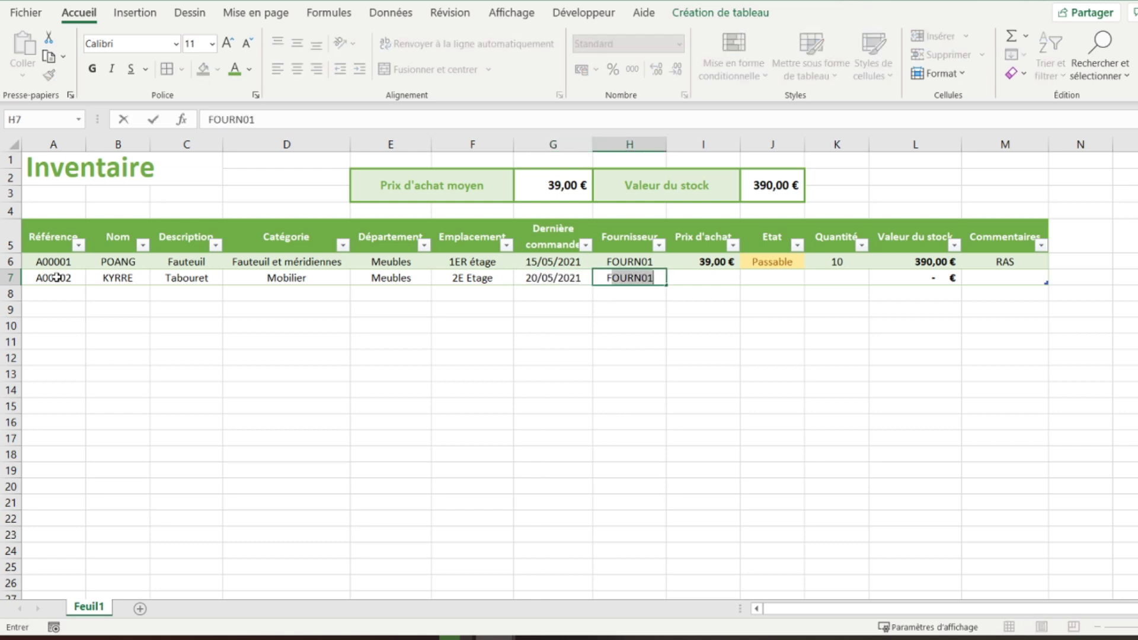
pyautogui.write('OURN02')
pyautogui.press('Tab')
pyautogui.write('10')
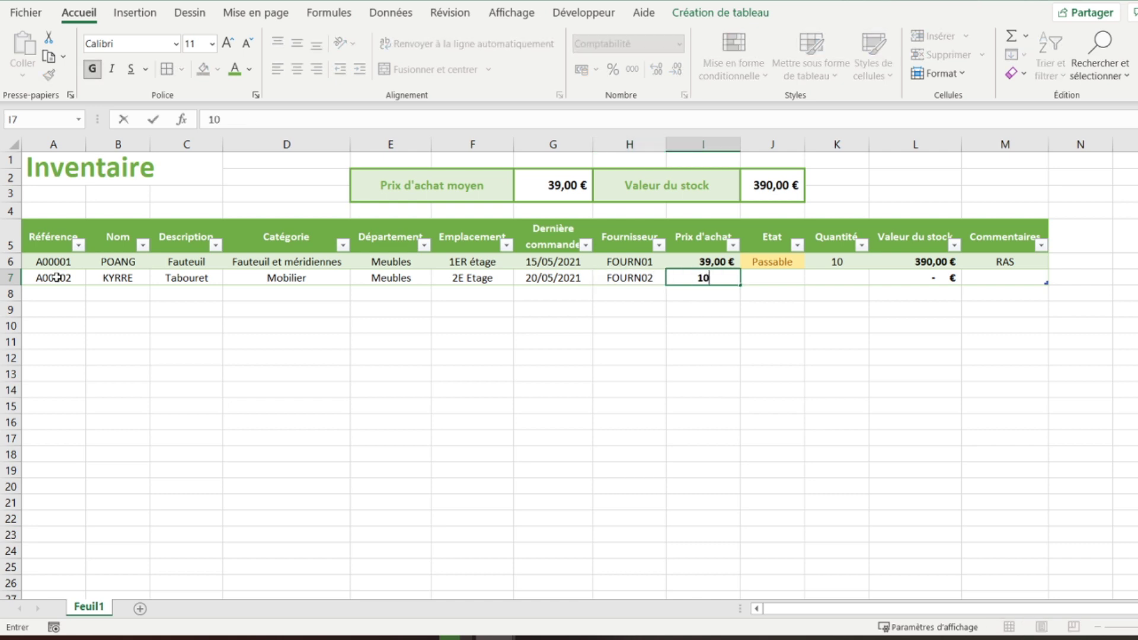
pyautogui.press('Return')
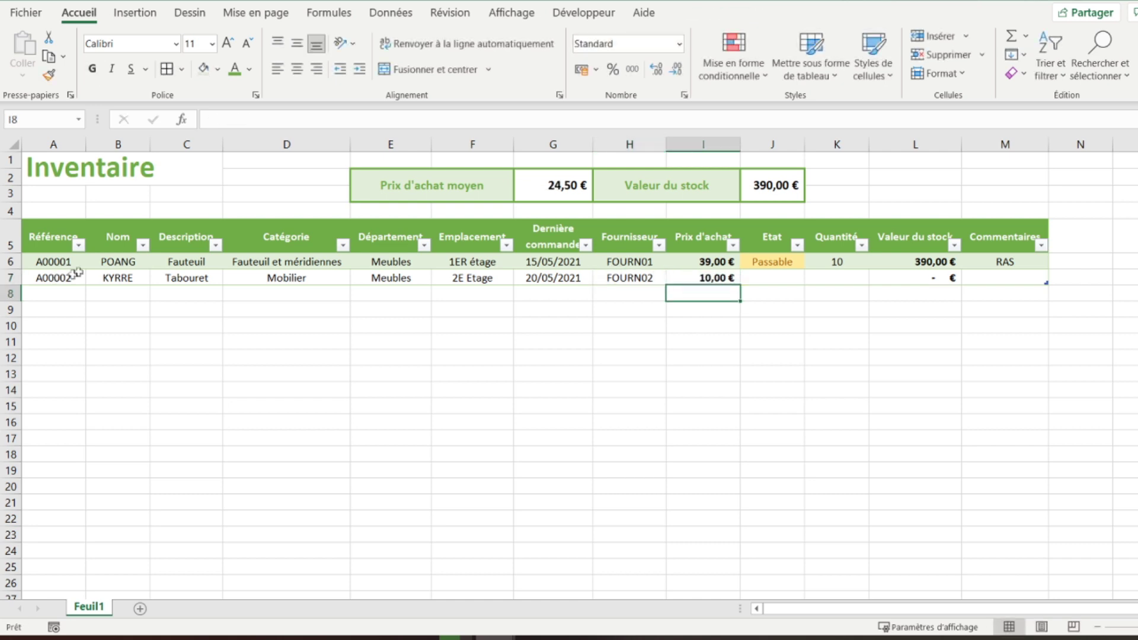
# Set the KYRRE item's condition to "Bon état" from the dropdown list and its quantity to 10
pyautogui.click(758, 279)
pyautogui.click(812, 278)
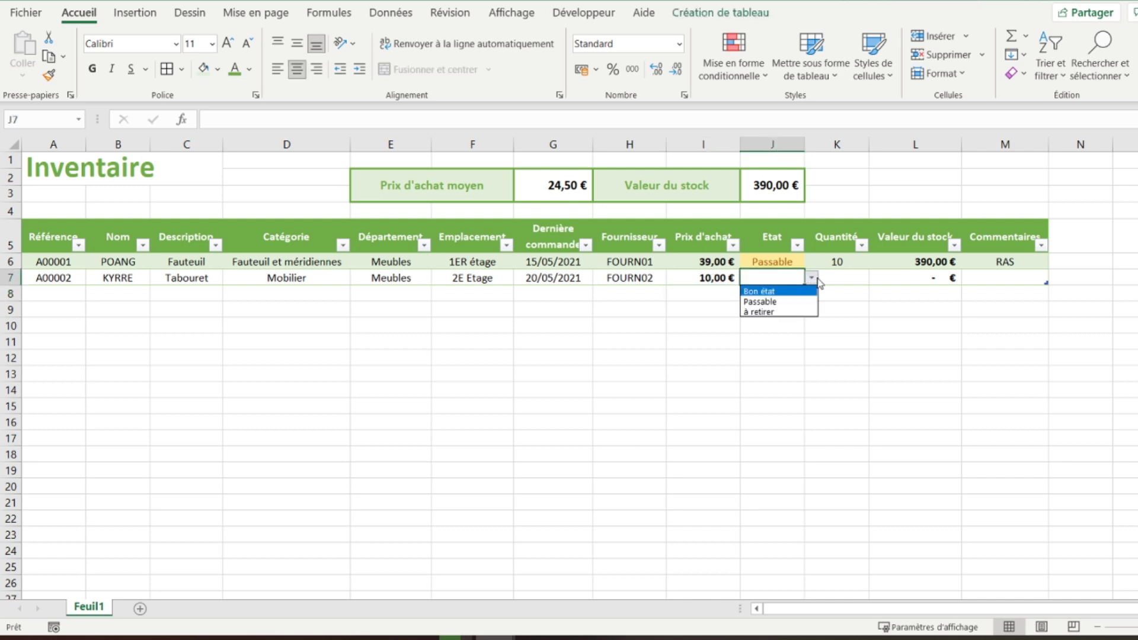
pyautogui.click(794, 292)
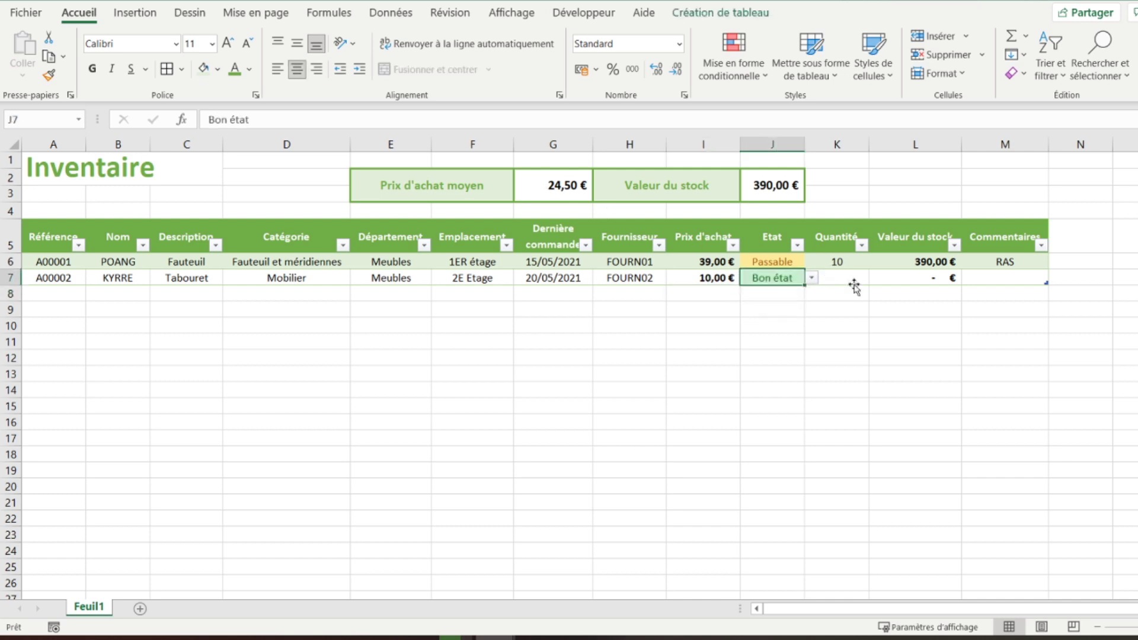
pyautogui.click(841, 278)
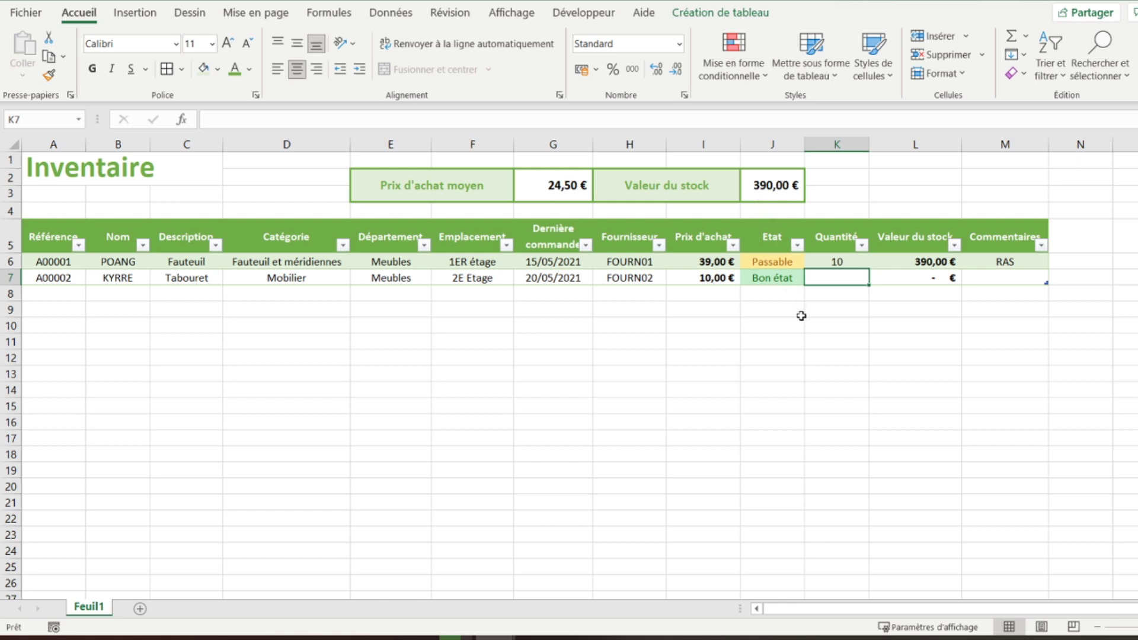
pyautogui.write('10')
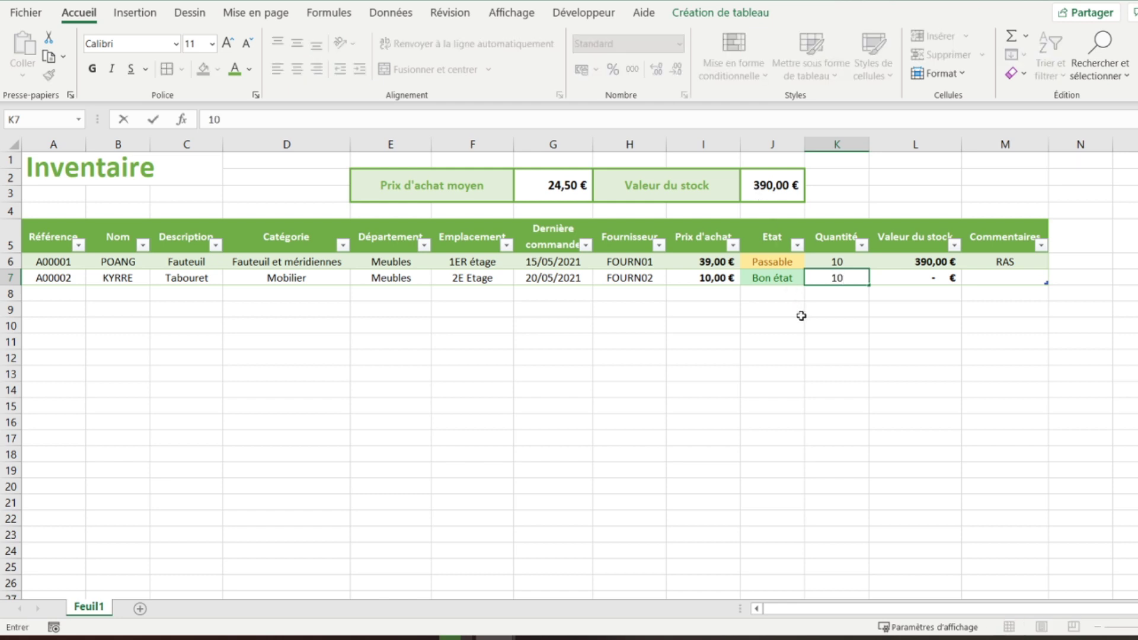
pyautogui.press('Return')
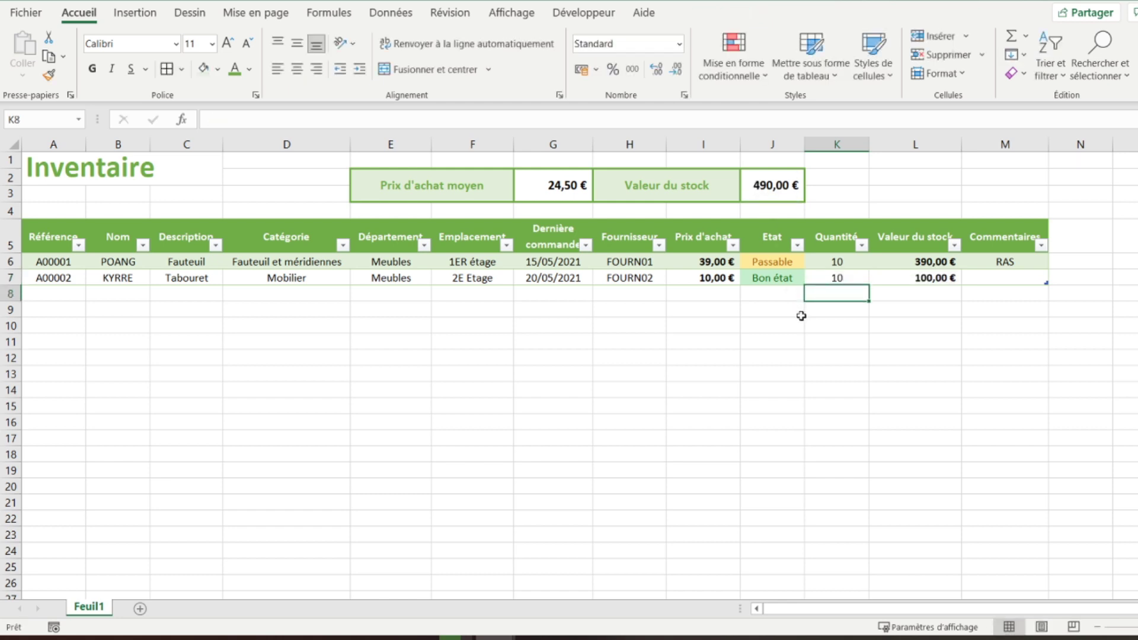
pyautogui.click(780, 186)
pyautogui.click(72, 159)
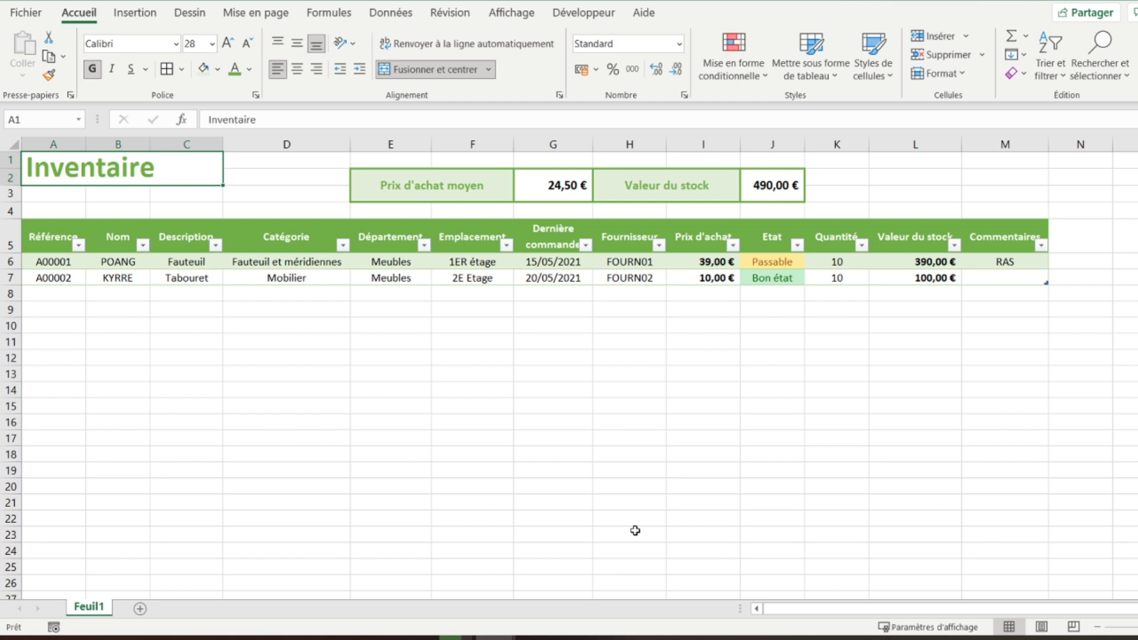
pyautogui.click(535, 638)
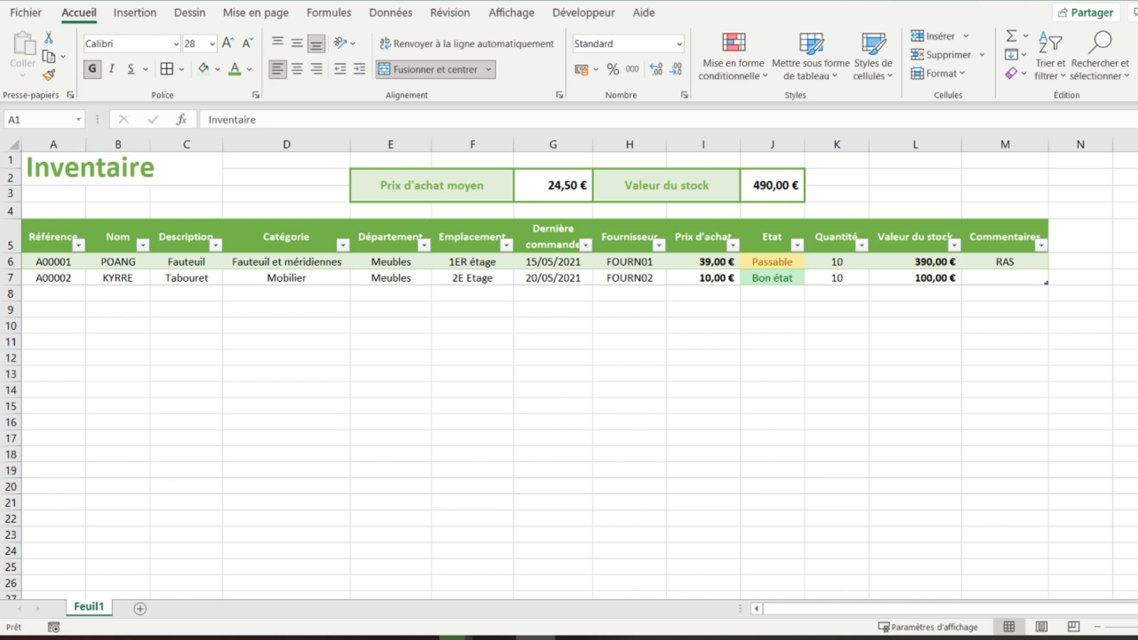
pyautogui.click(495, 638)
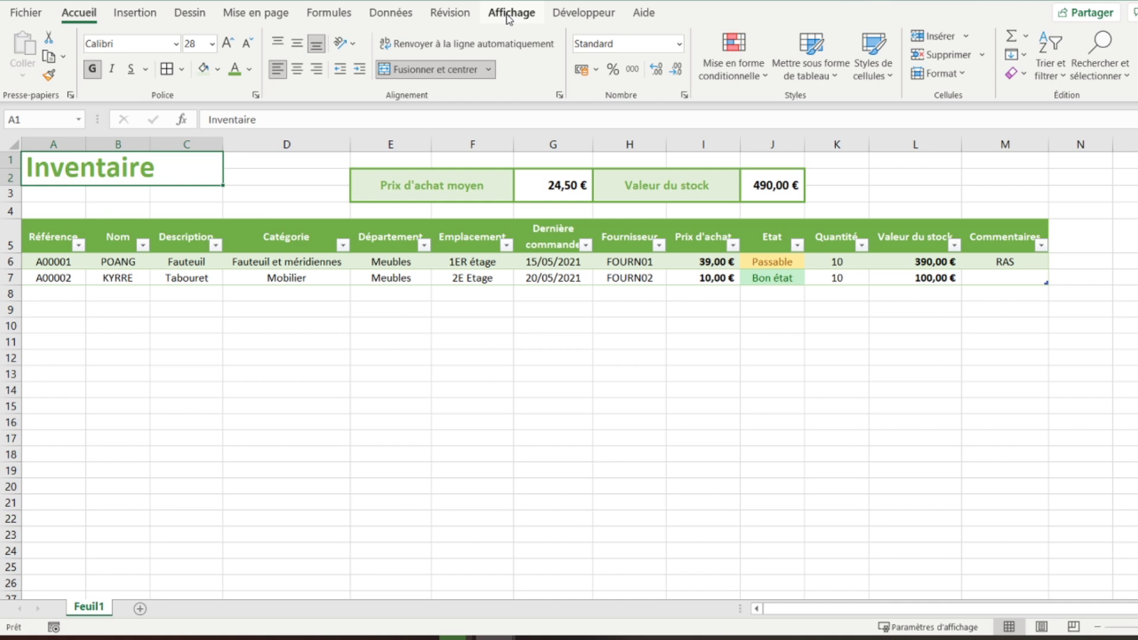
# Hide the gridlines on the inventory worksheet and leave the Inventaire title cell selected
pyautogui.click(508, 15)
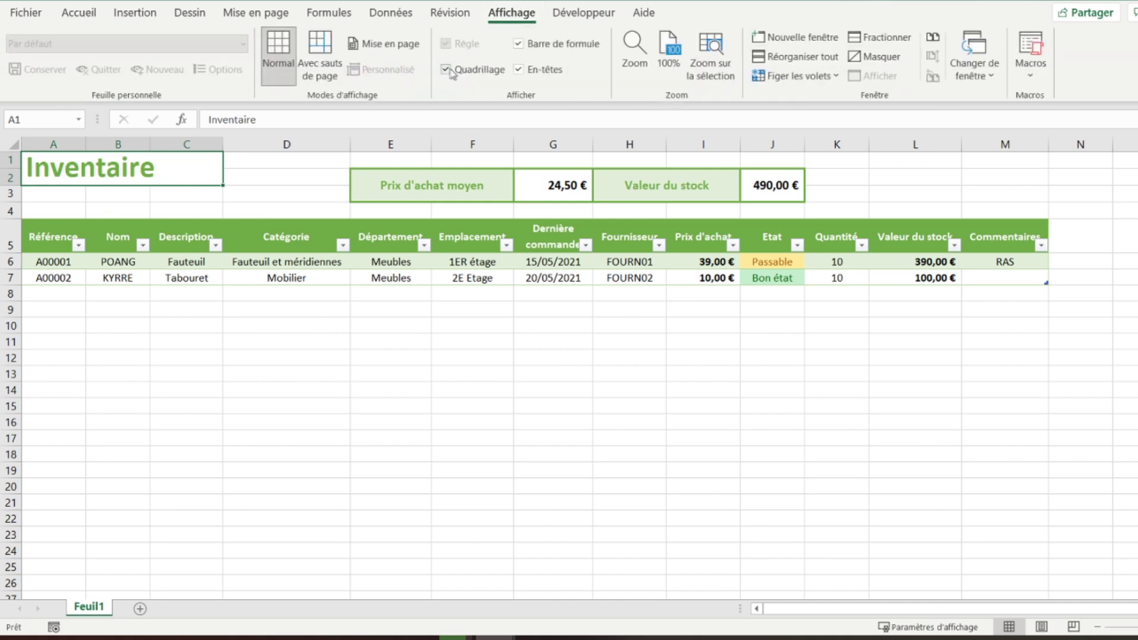
pyautogui.click(482, 78)
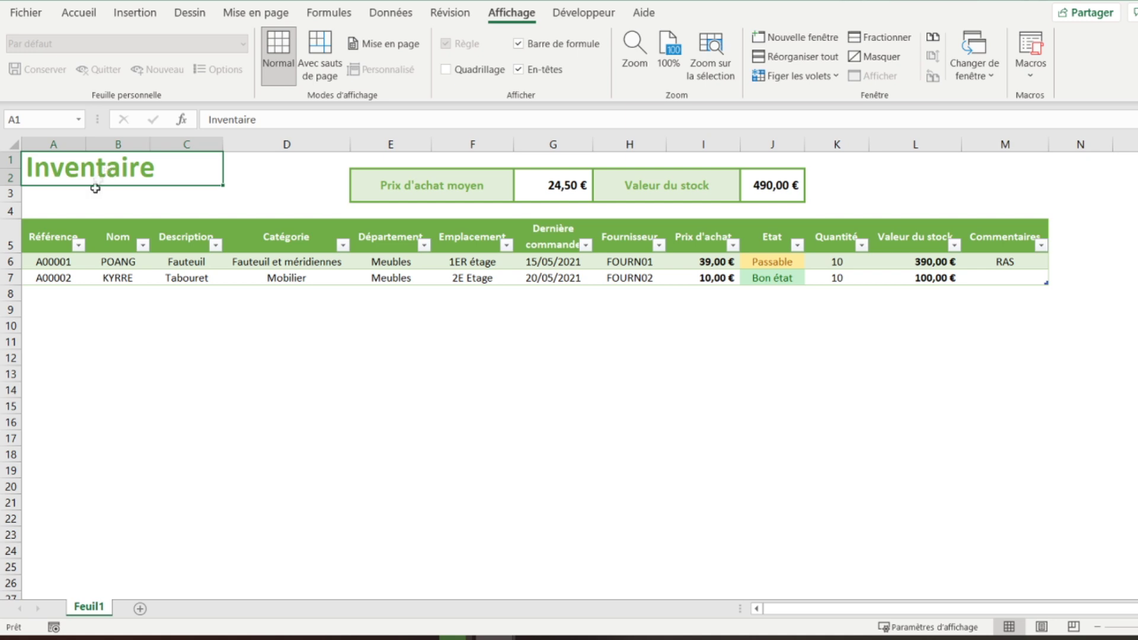
pyautogui.click(52, 293)
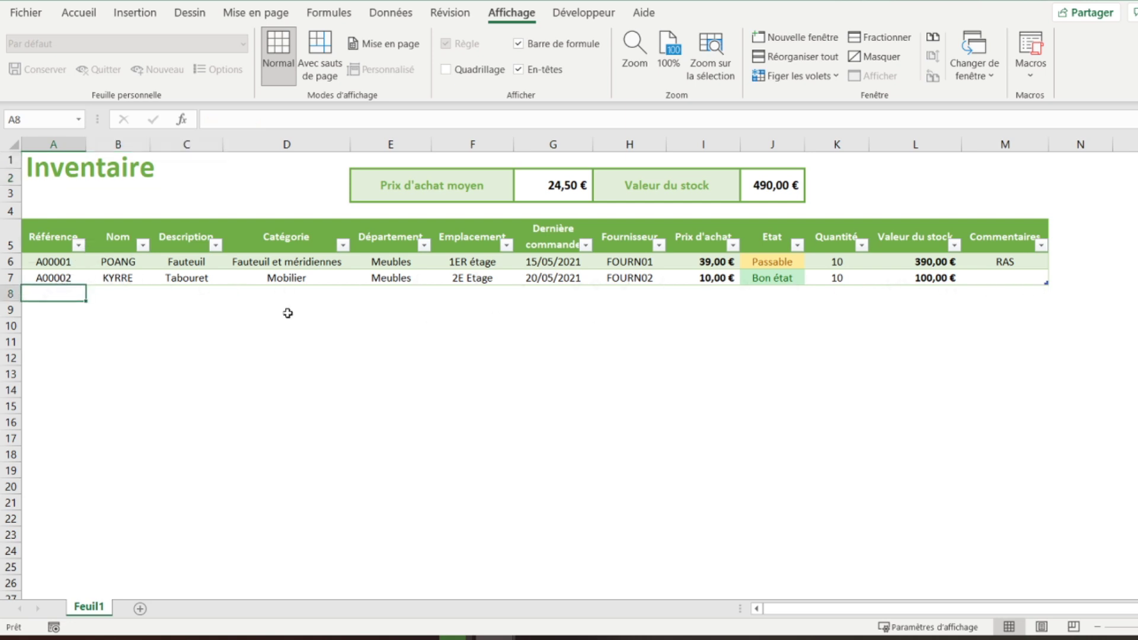
pyautogui.click(47, 171)
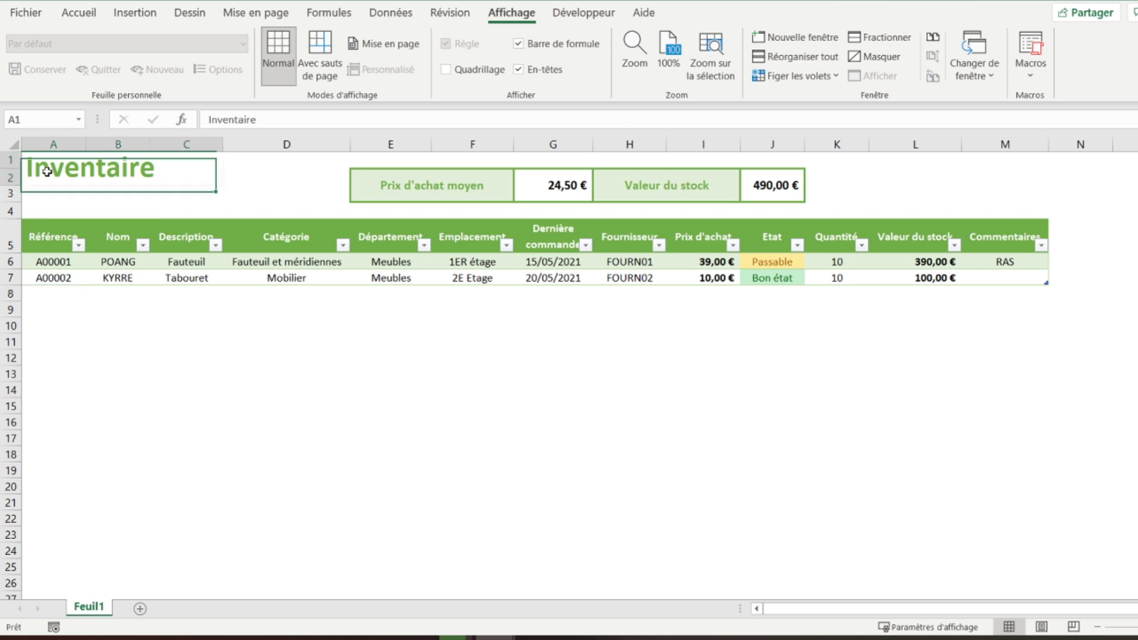